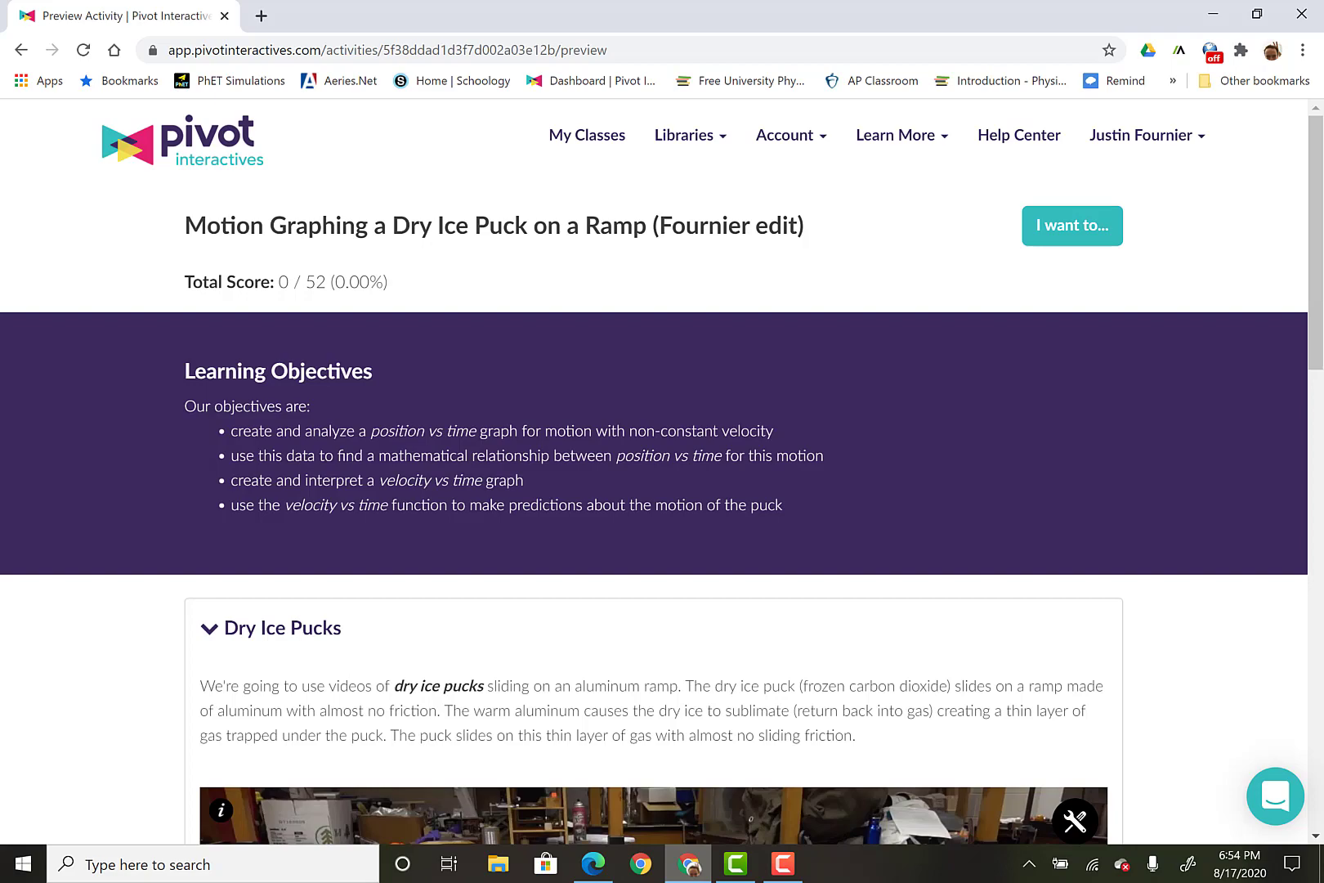
Scroll down and expand the Dry Ice Puck on Ramp Interactive section.
{"action": "scroll", "coordinate": [654, 472], "scroll_direction": "down", "scroll_amount": 5}
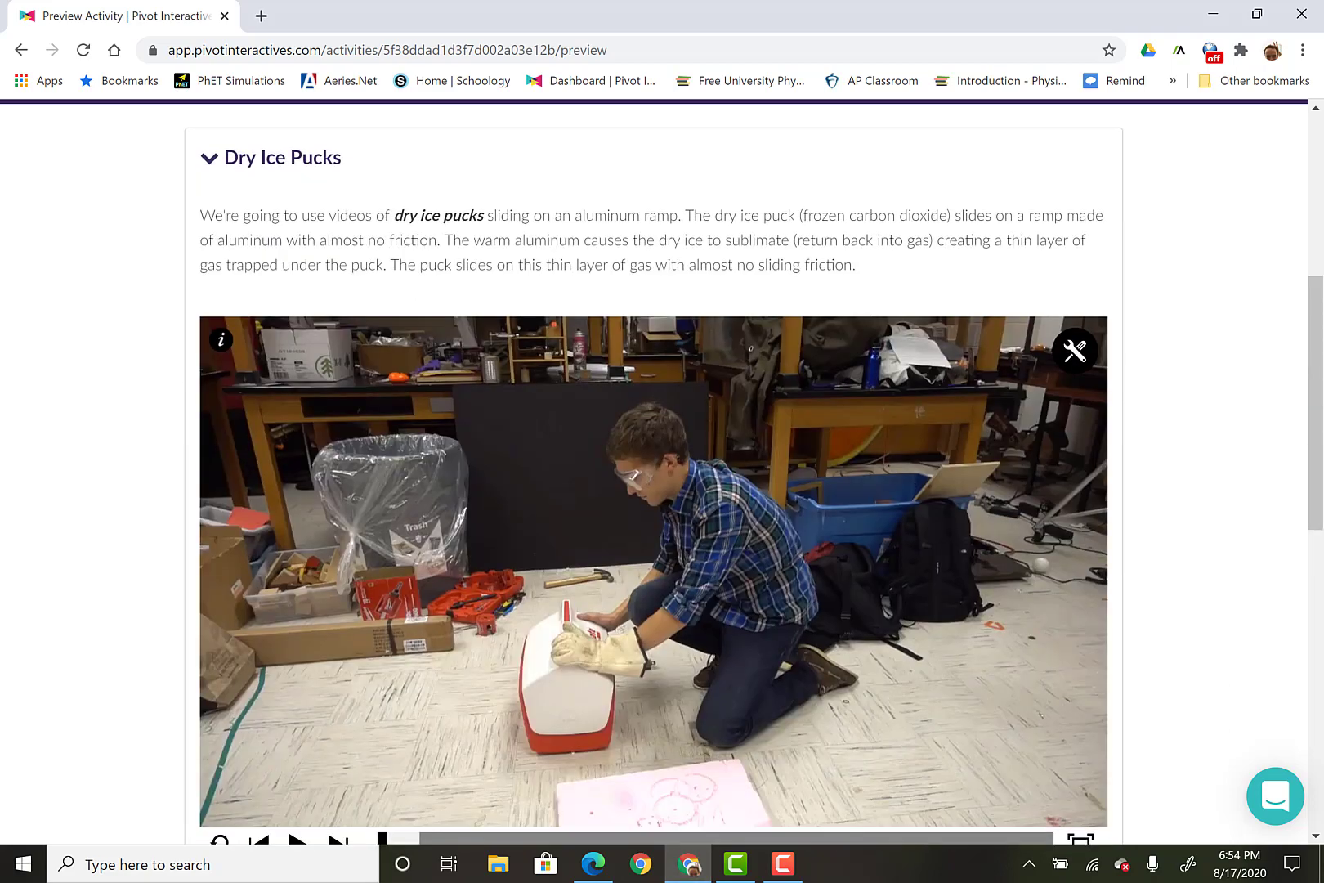
{"action": "scroll", "coordinate": [654, 472], "scroll_direction": "down", "scroll_amount": 2}
{"action": "scroll", "coordinate": [654, 472], "scroll_direction": "up", "scroll_amount": 1}
{"action": "scroll", "coordinate": [654, 472], "scroll_direction": "down", "scroll_amount": 1}
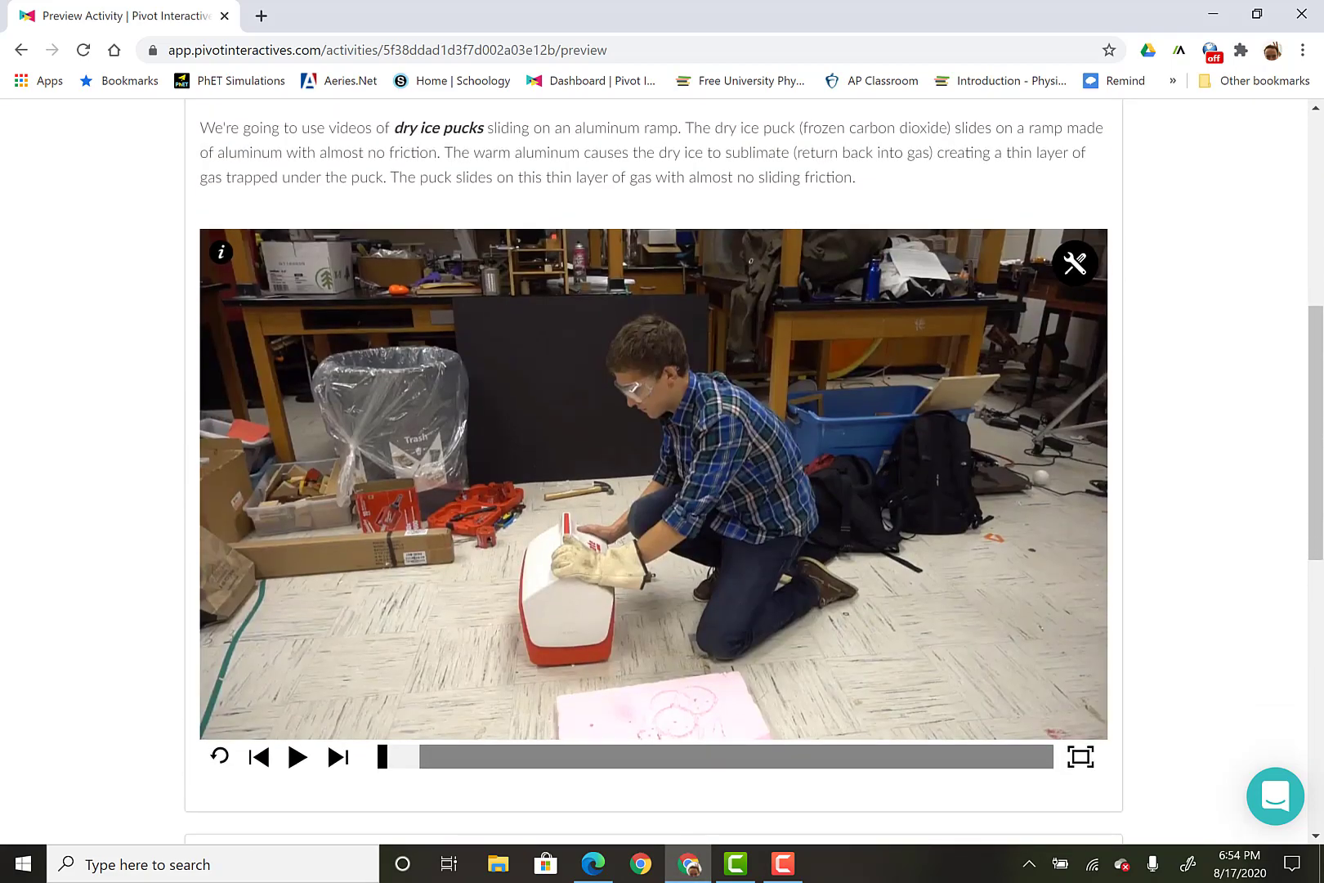
{"action": "scroll", "coordinate": [654, 472], "scroll_direction": "down", "scroll_amount": 6}
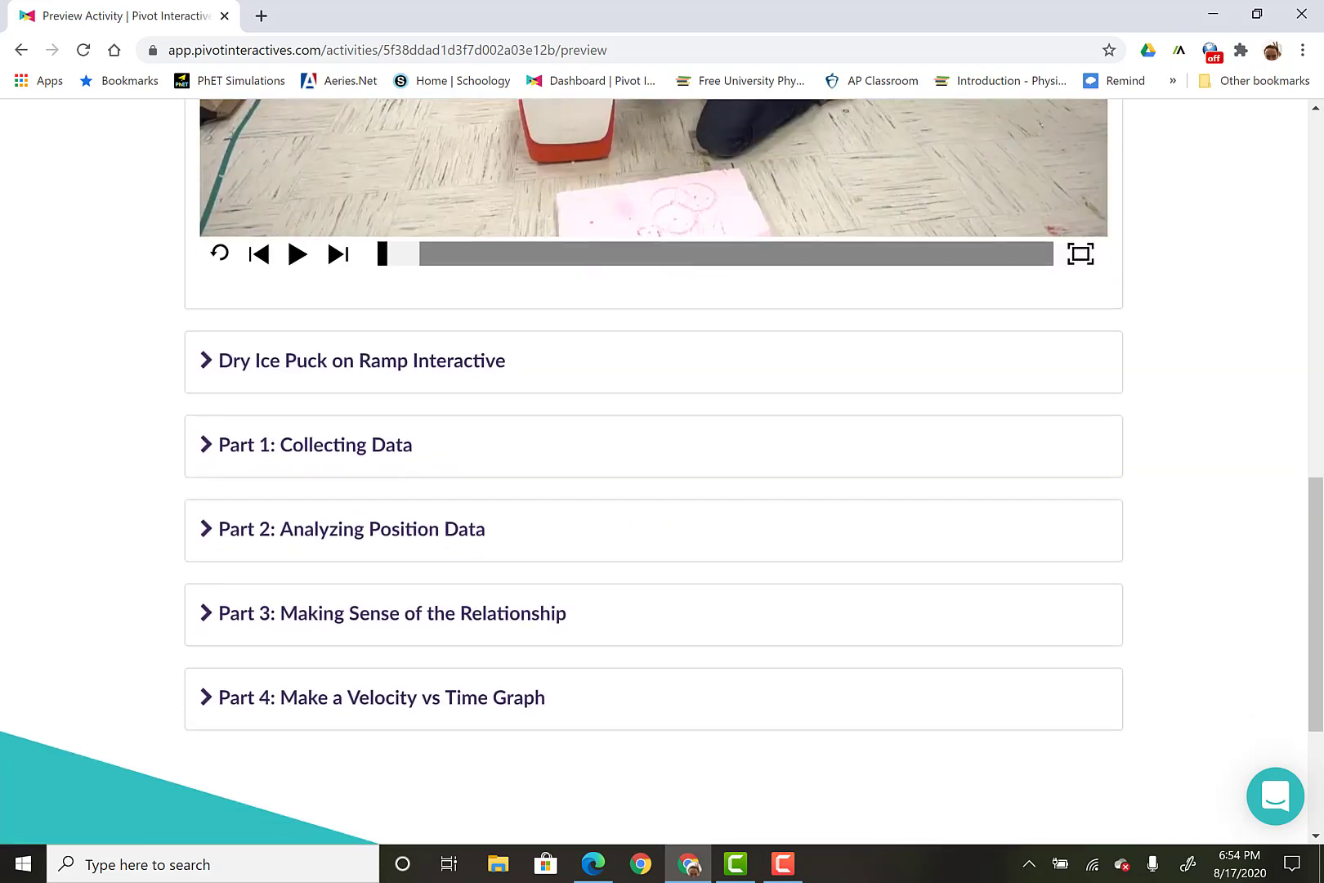
{"action": "left_click", "coordinate": [425, 360]}
Play the Mass A, angle #9 puck video through, then rewind it to the first frame.
{"action": "scroll", "coordinate": [425, 361], "scroll_direction": "down", "scroll_amount": 1}
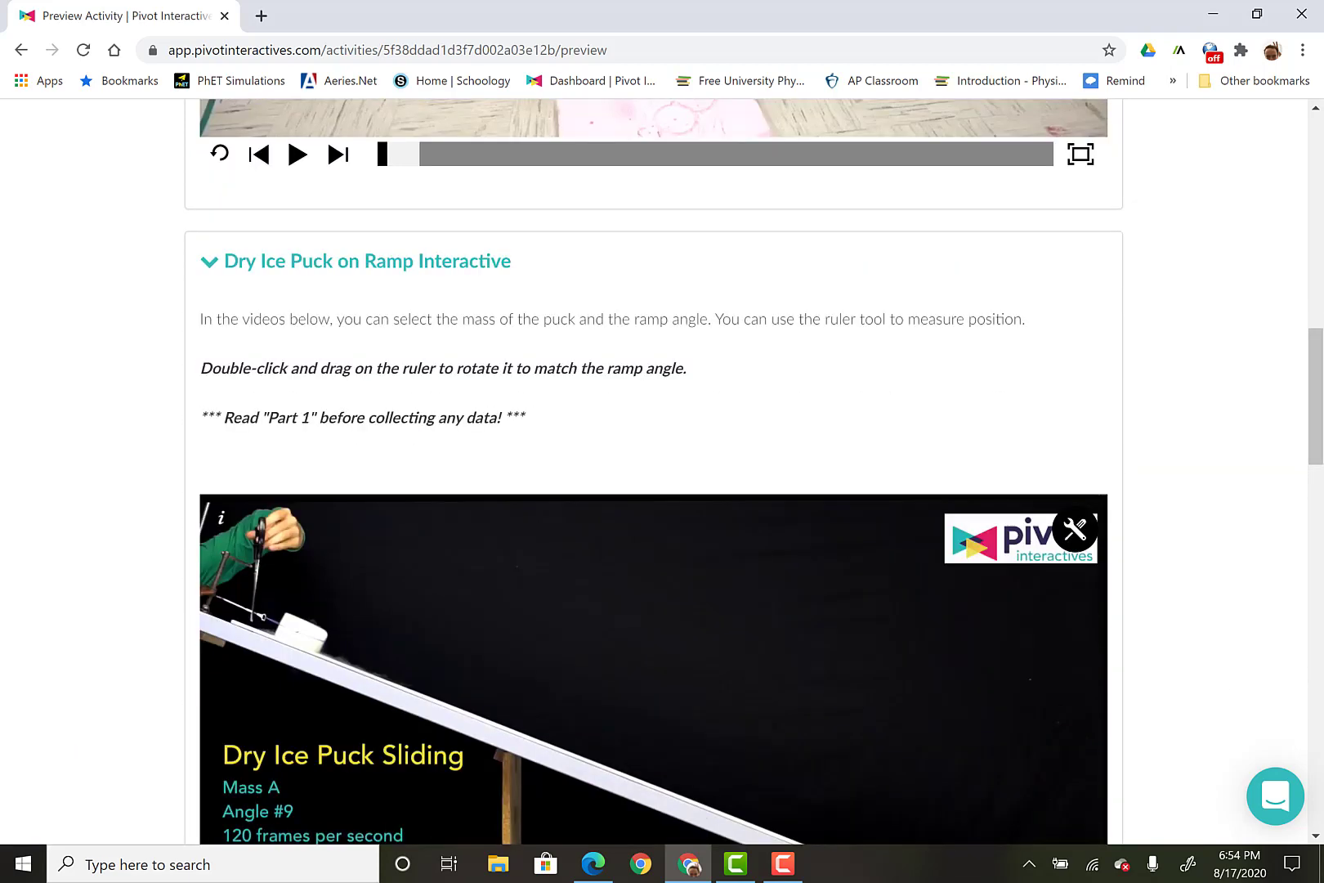
{"action": "scroll", "coordinate": [654, 471], "scroll_direction": "down", "scroll_amount": 3}
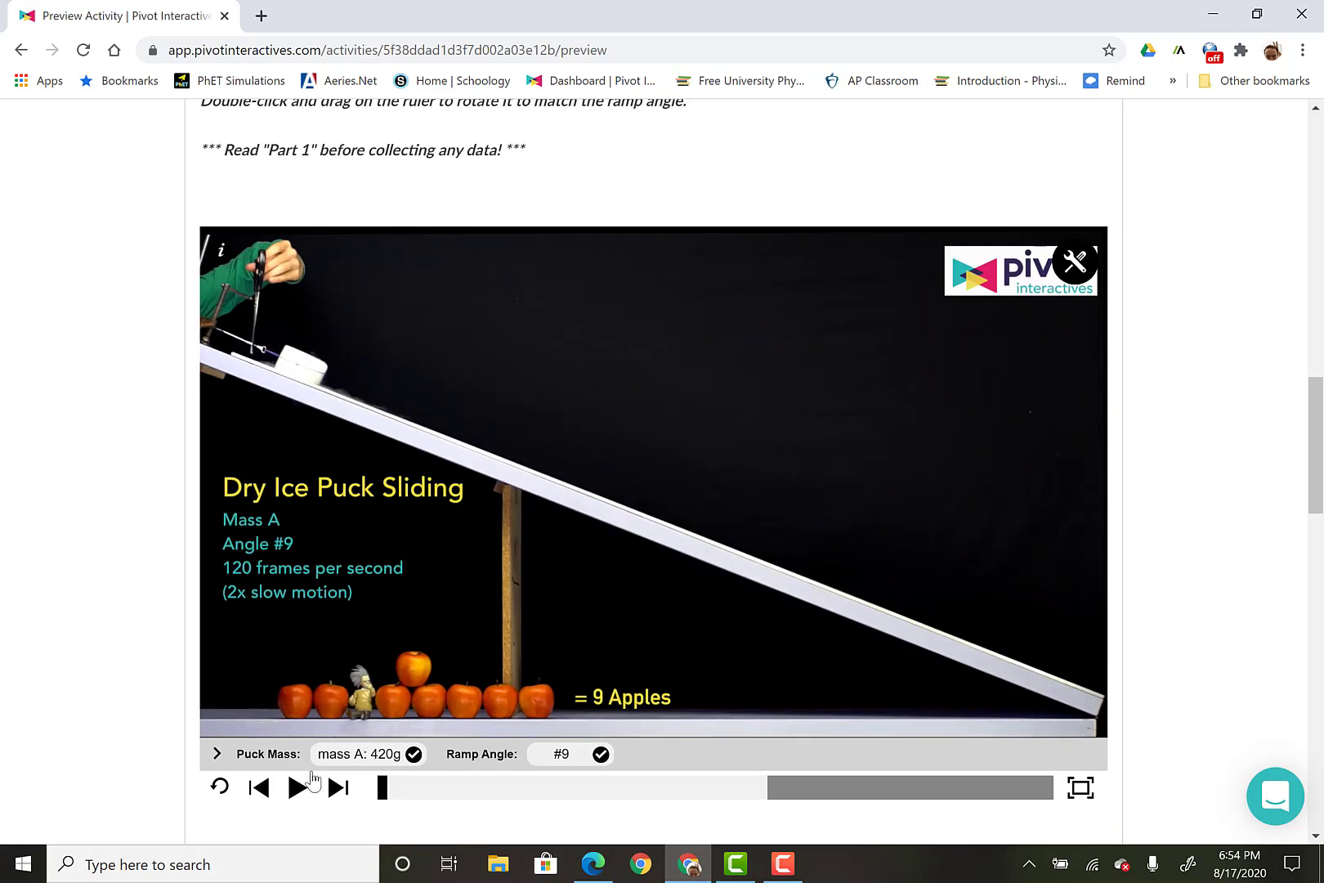
{"action": "left_click", "coordinate": [296, 788]}
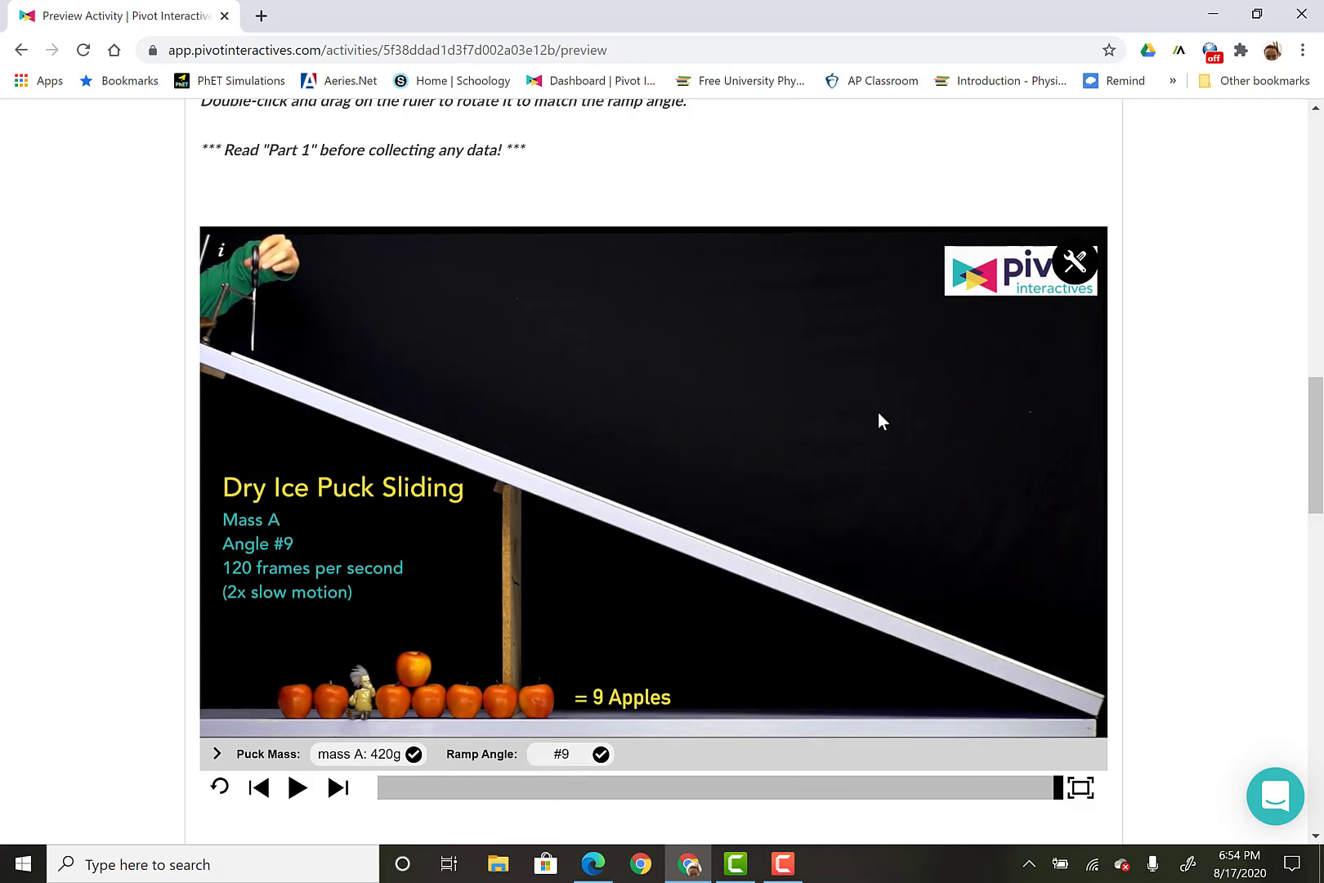
{"action": "left_click", "coordinate": [386, 787]}
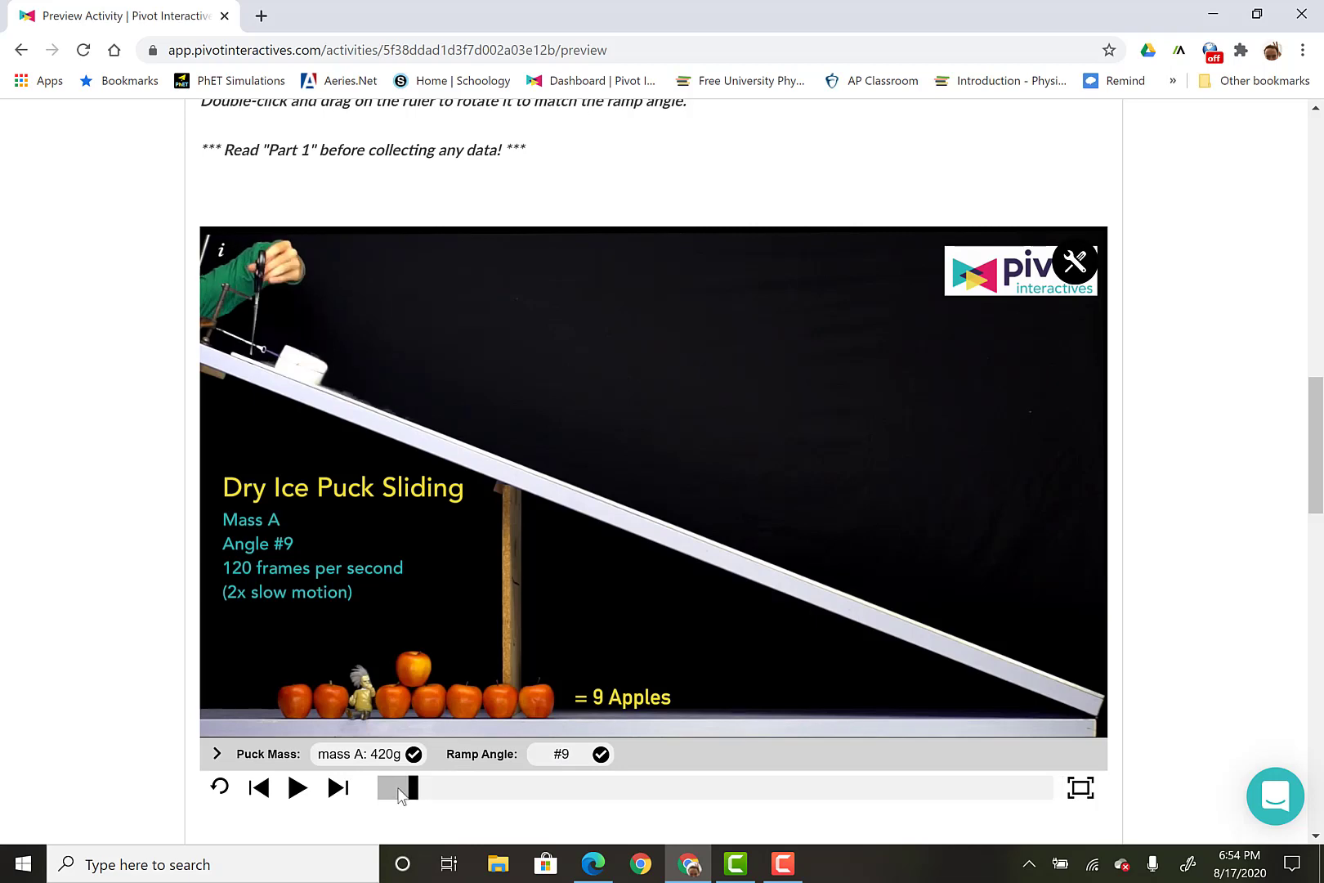
{"action": "scroll", "coordinate": [122, 679], "scroll_direction": "down", "scroll_amount": 4}
{"action": "scroll", "coordinate": [123, 676], "scroll_direction": "down", "scroll_amount": 2}
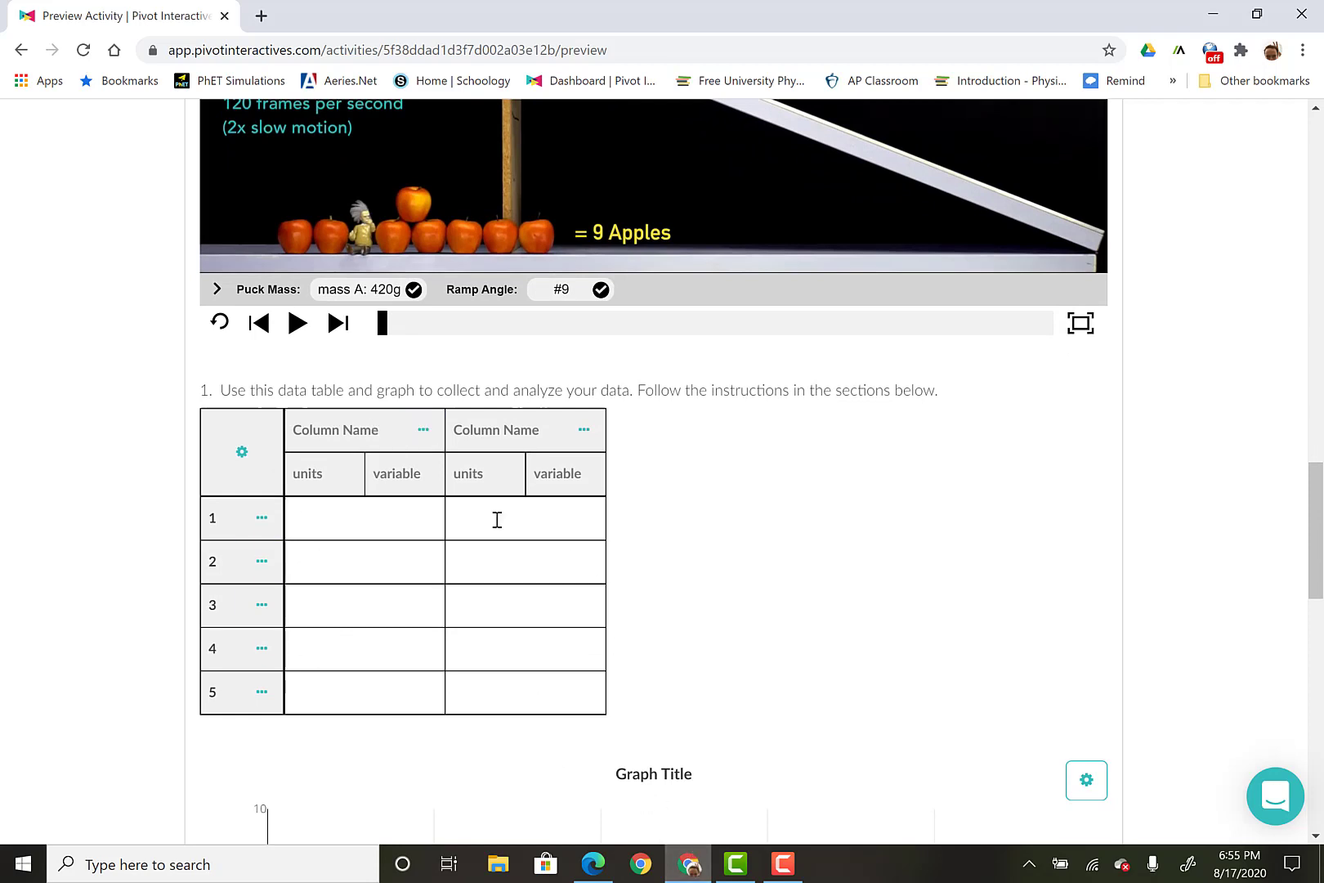
{"action": "scroll", "coordinate": [562, 527], "scroll_direction": "down", "scroll_amount": 6}
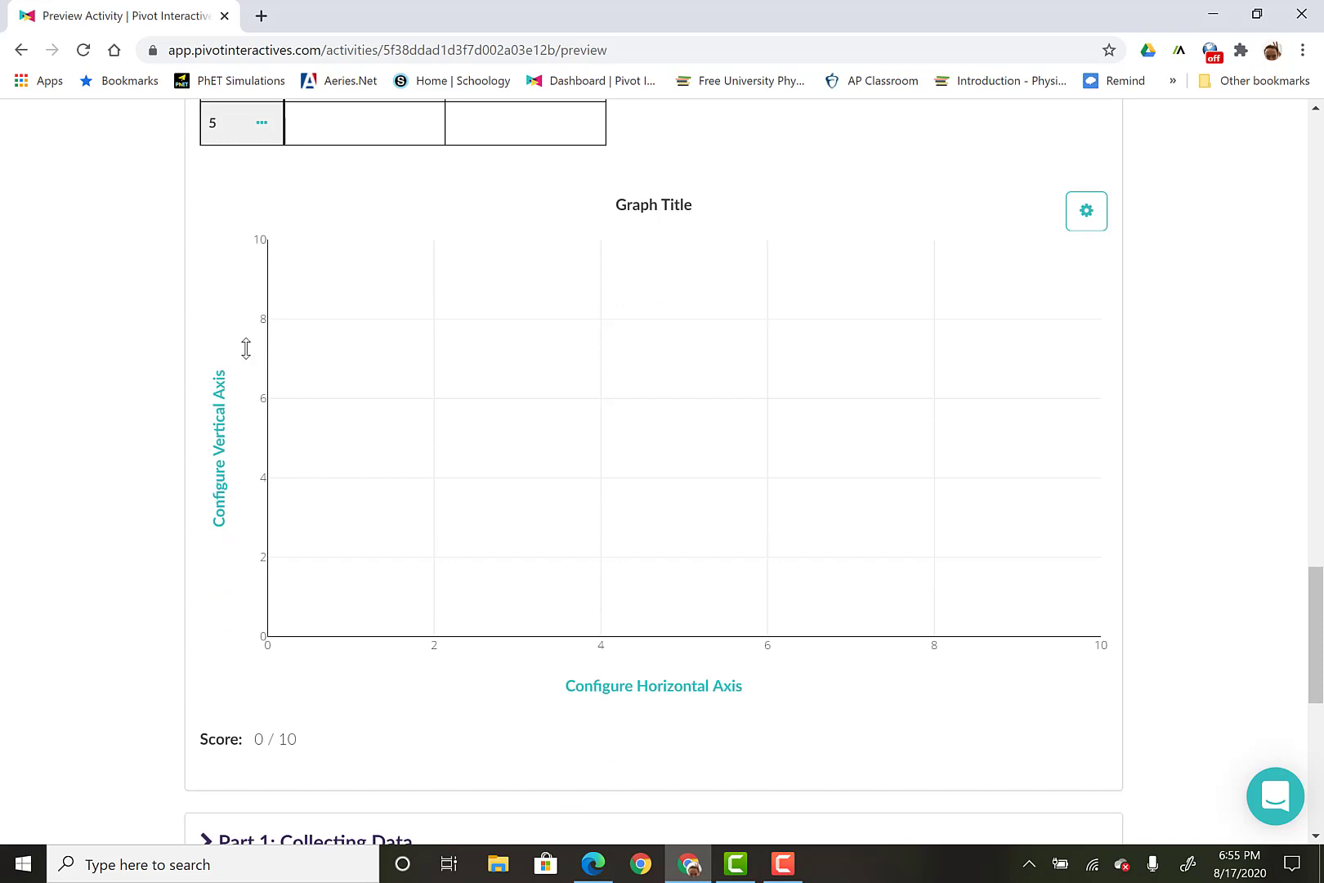
{"action": "scroll", "coordinate": [458, 428], "scroll_direction": "up", "scroll_amount": 6}
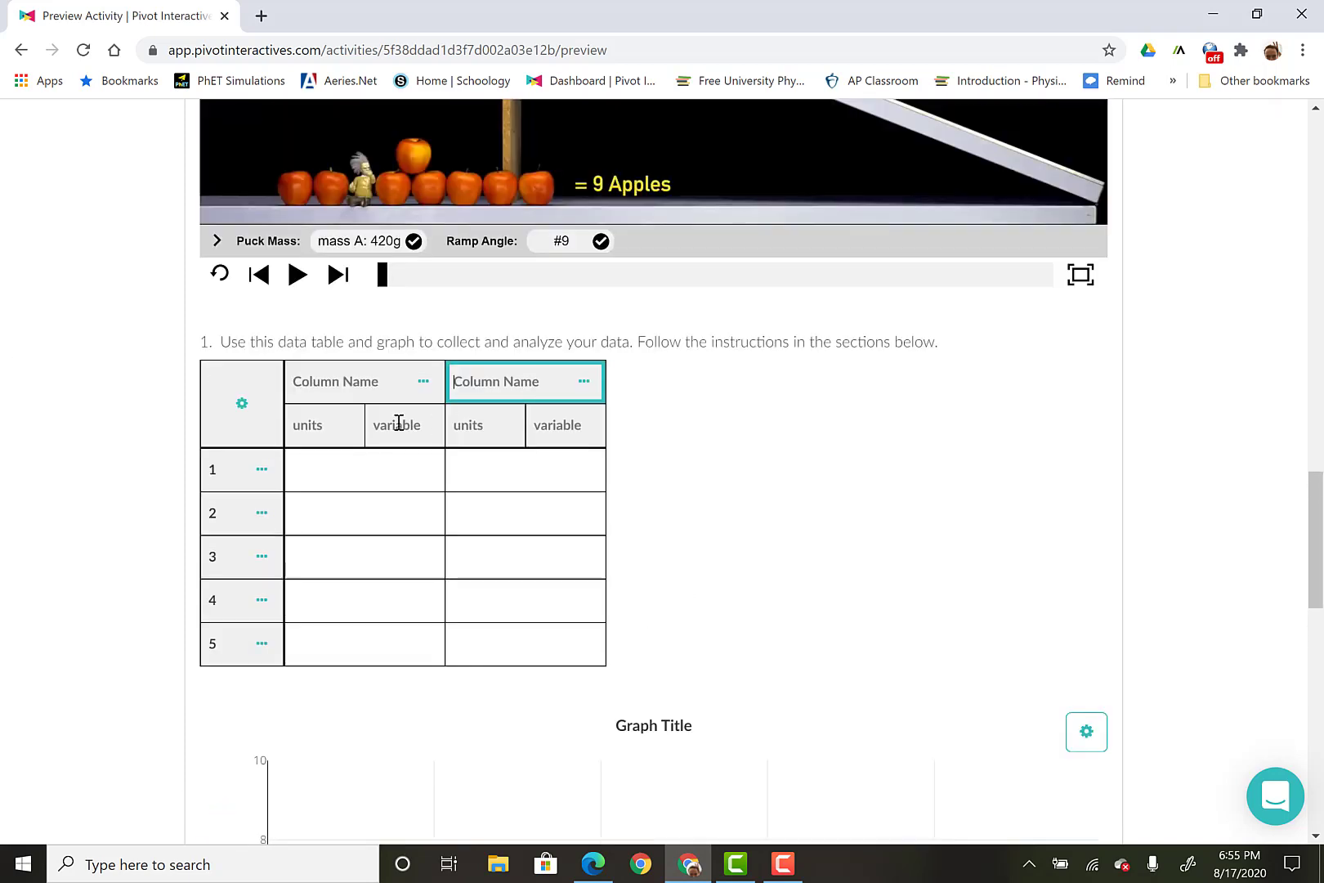
{"action": "scroll", "coordinate": [644, 624], "scroll_direction": "down", "scroll_amount": 10}
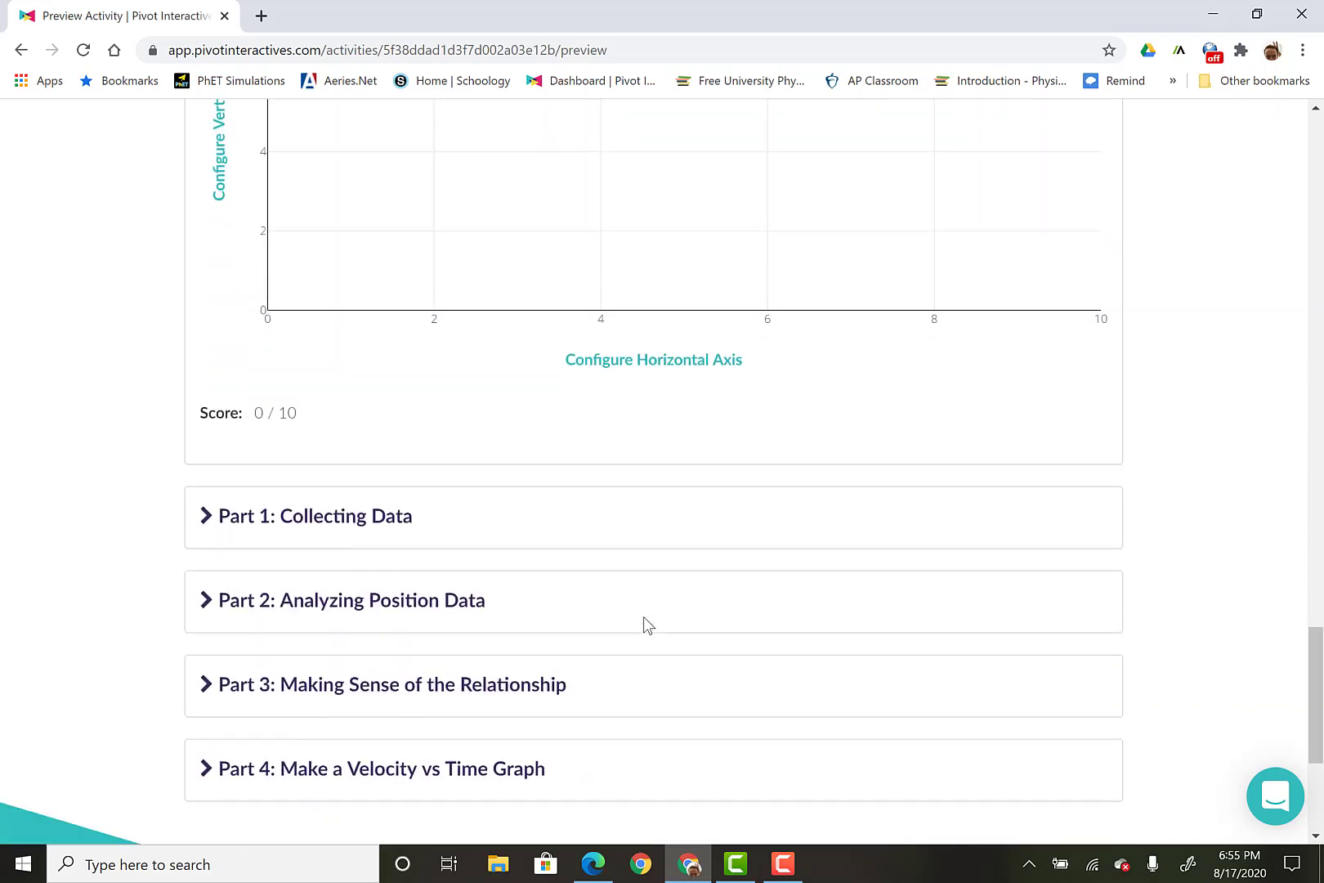
{"action": "left_click", "coordinate": [203, 507]}
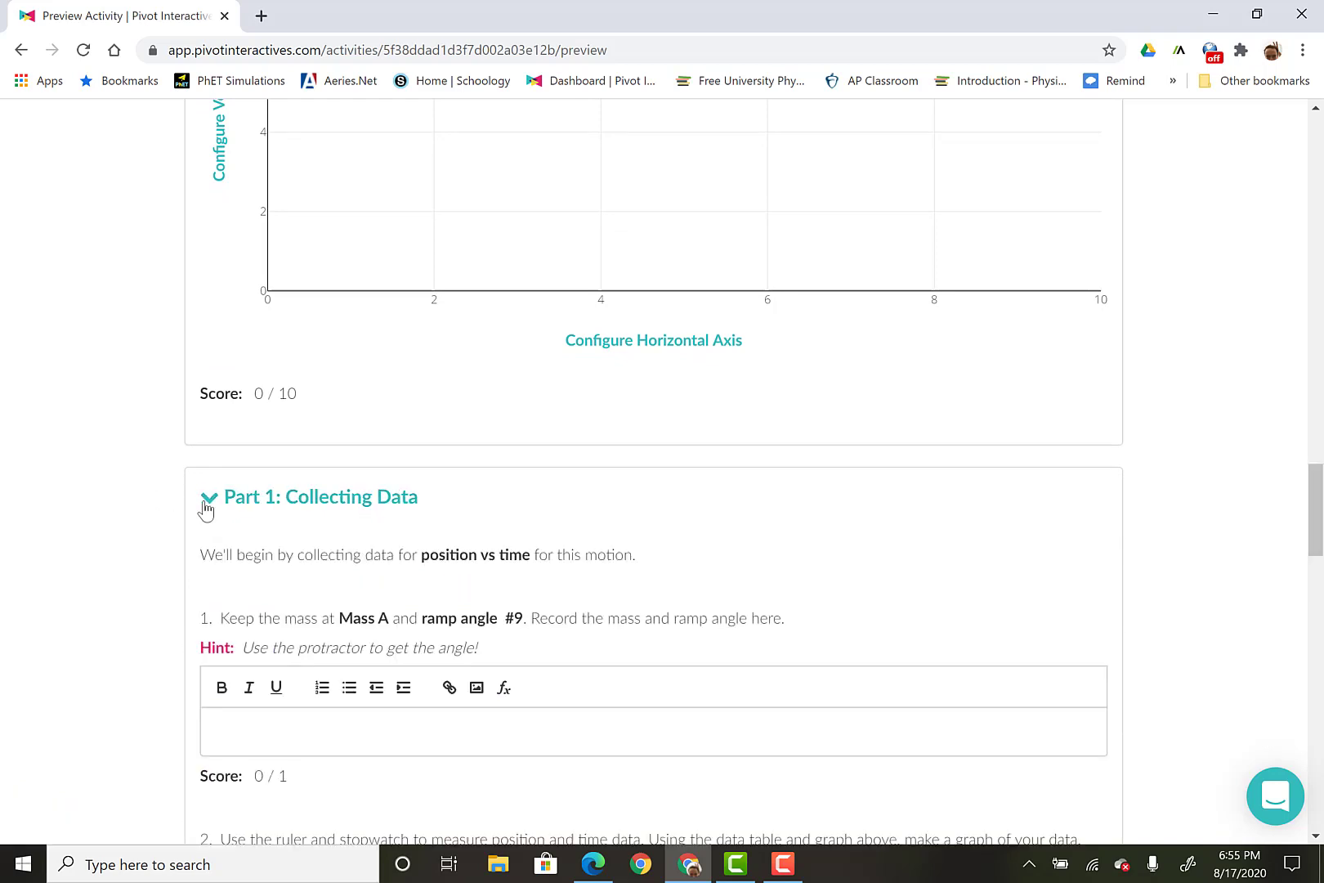
{"action": "scroll", "coordinate": [204, 508], "scroll_direction": "down", "scroll_amount": 2}
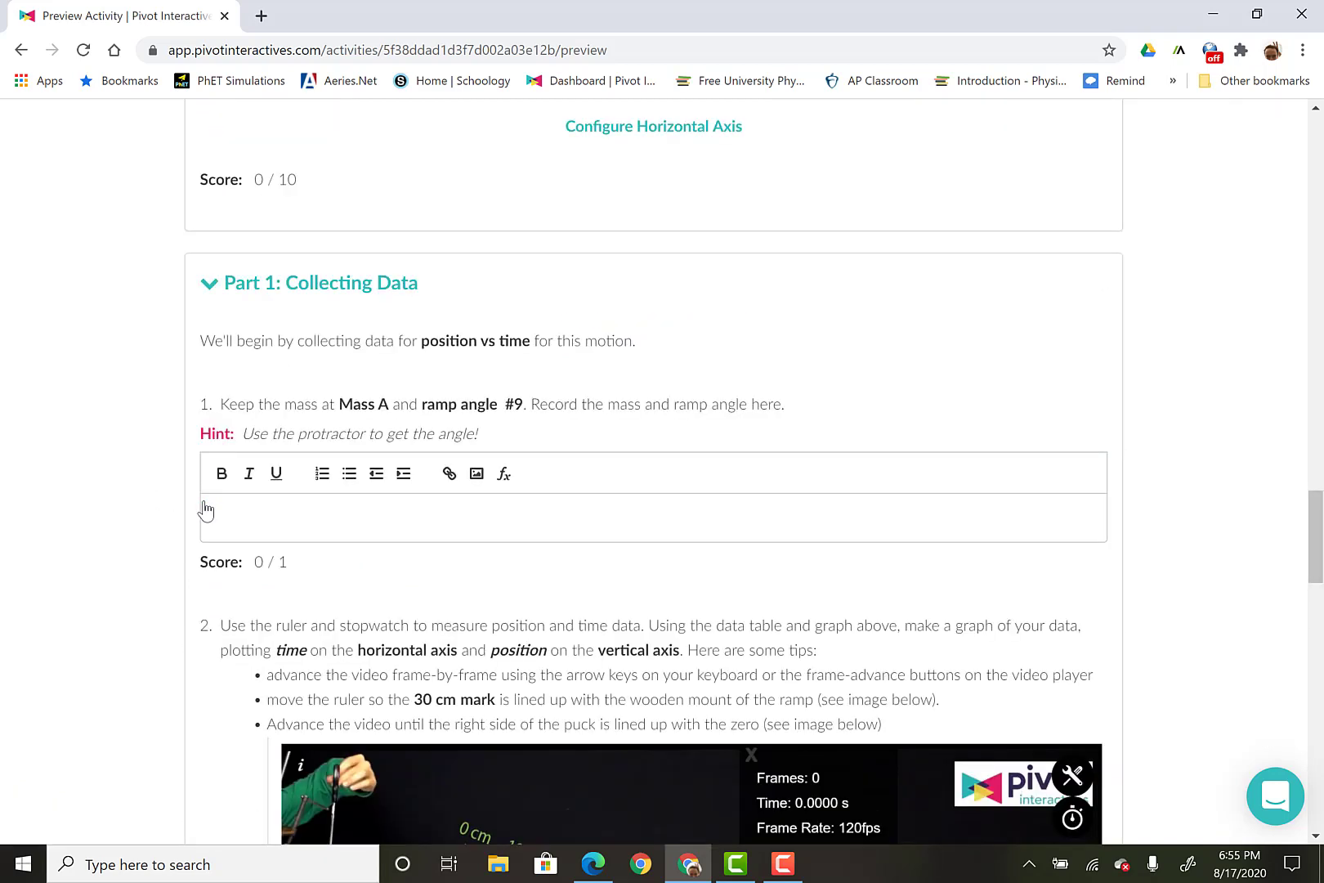
{"action": "left_click", "coordinate": [206, 285]}
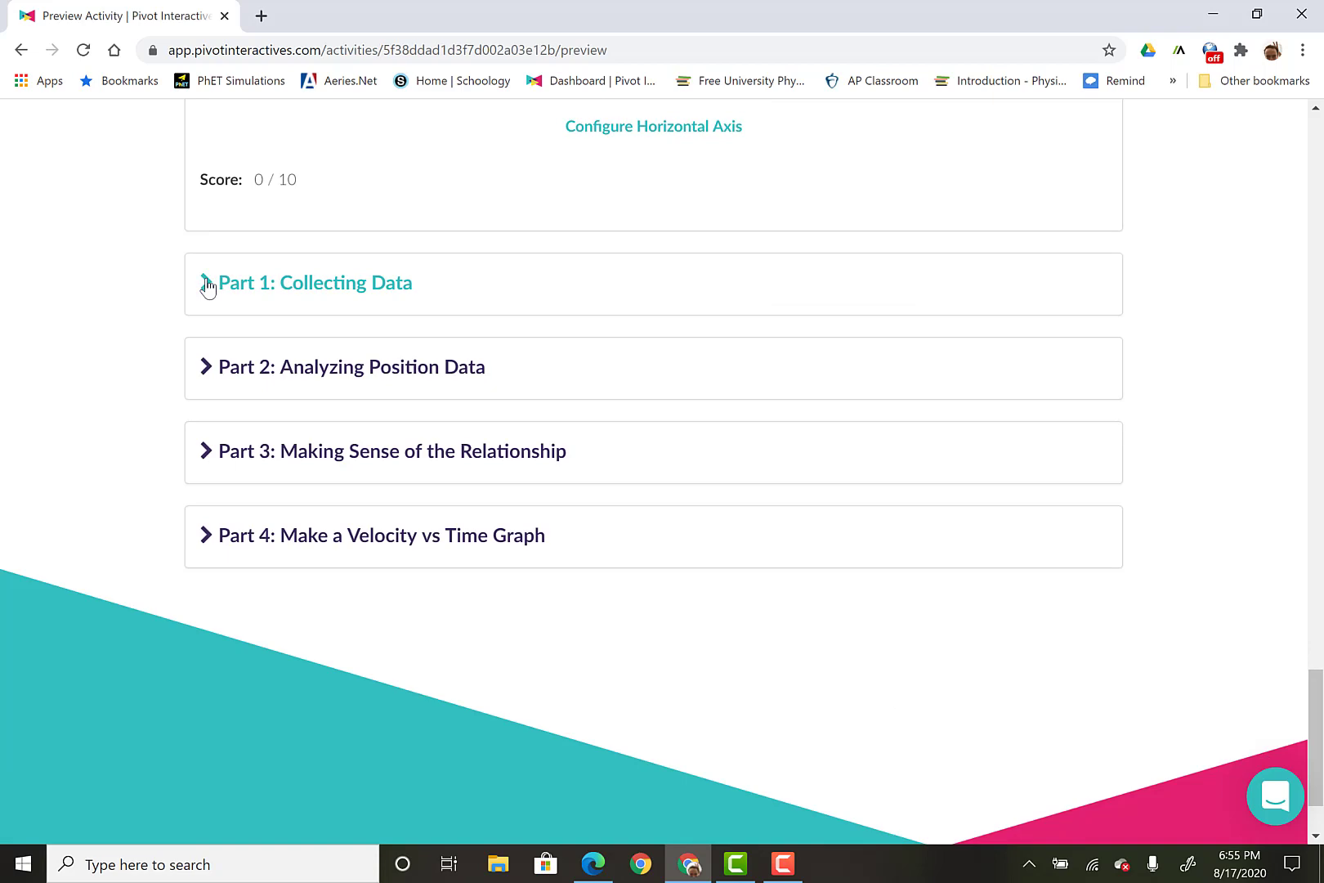
{"action": "left_click", "coordinate": [207, 285]}
{"action": "left_click", "coordinate": [207, 285]}
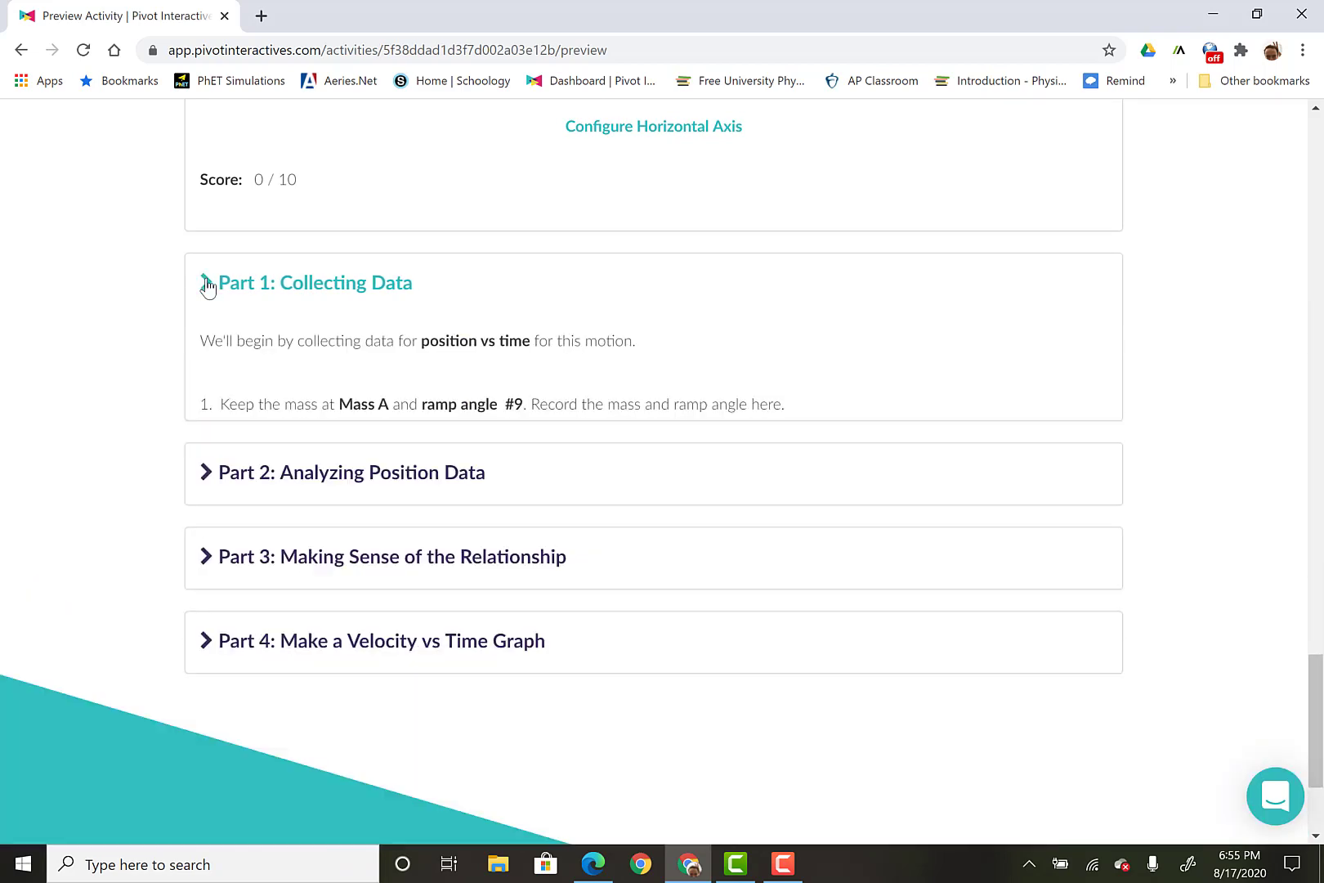
{"action": "left_click", "coordinate": [207, 285]}
{"action": "left_click", "coordinate": [207, 284]}
{"action": "scroll", "coordinate": [208, 288], "scroll_direction": "up", "scroll_amount": 8}
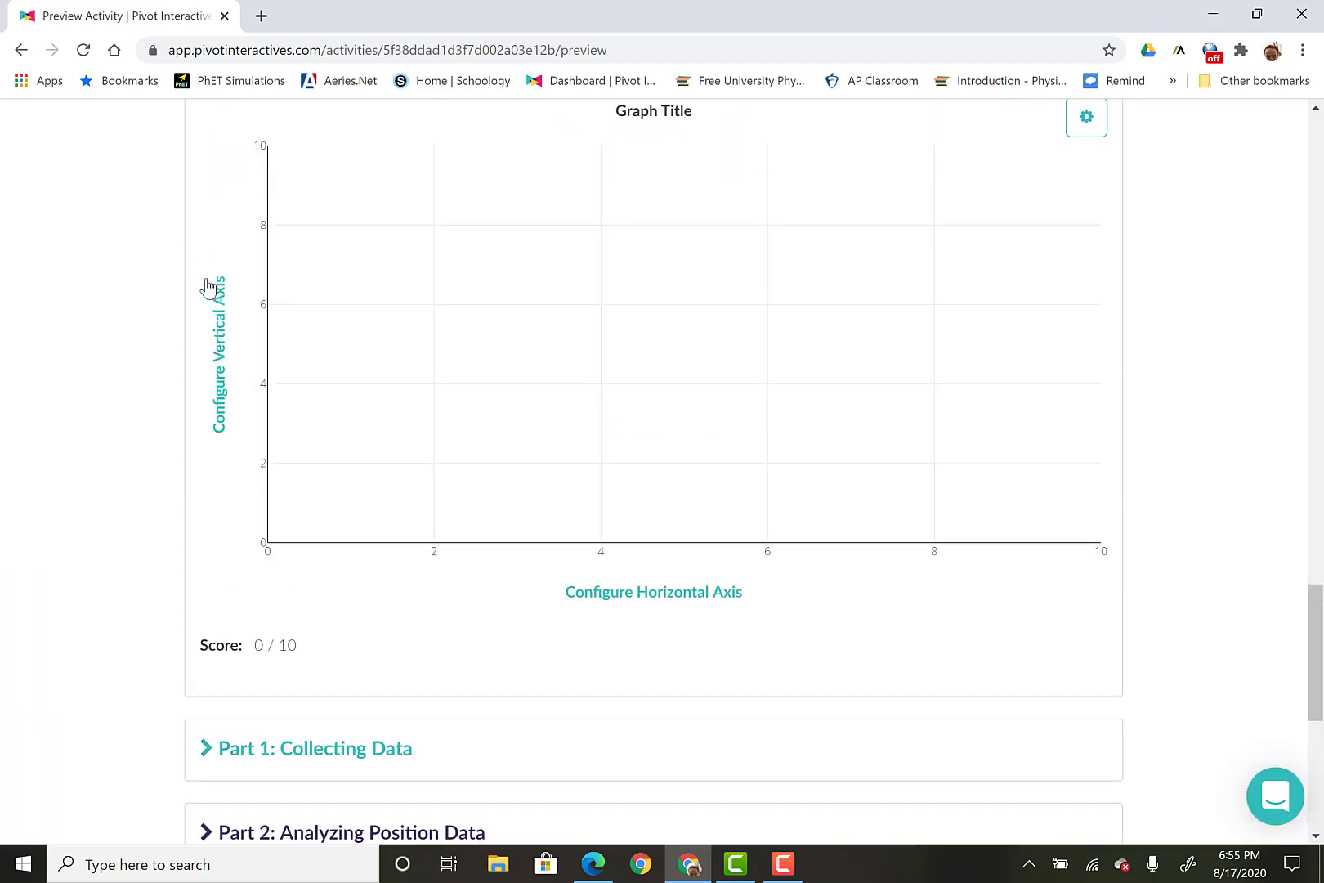
{"action": "scroll", "coordinate": [207, 287], "scroll_direction": "up", "scroll_amount": 10}
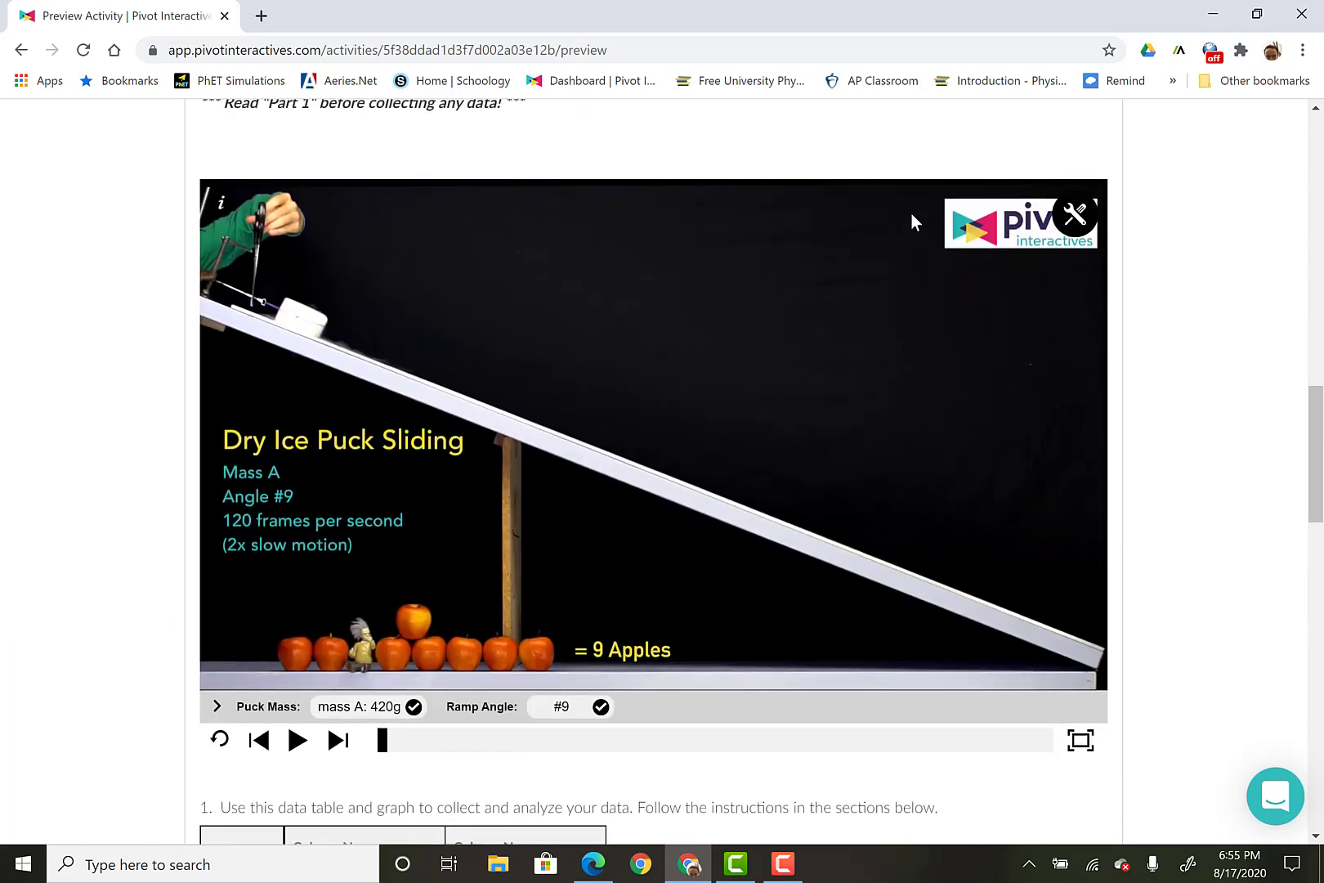
Place a centimetre ruler on the video and rotate it along the ramp, 0 cm near the top.
{"action": "left_click", "coordinate": [1077, 217]}
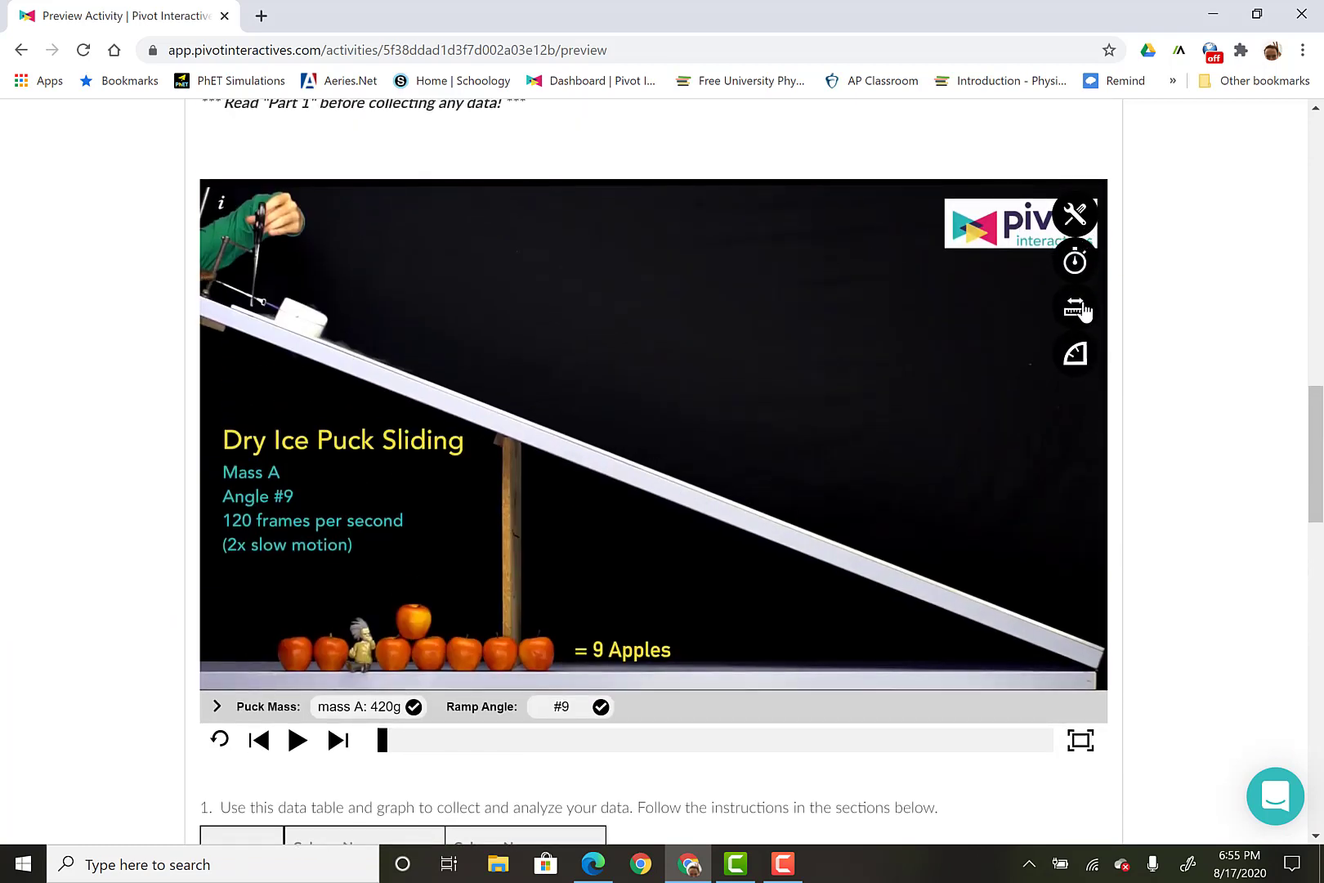
{"action": "left_click", "coordinate": [1083, 311]}
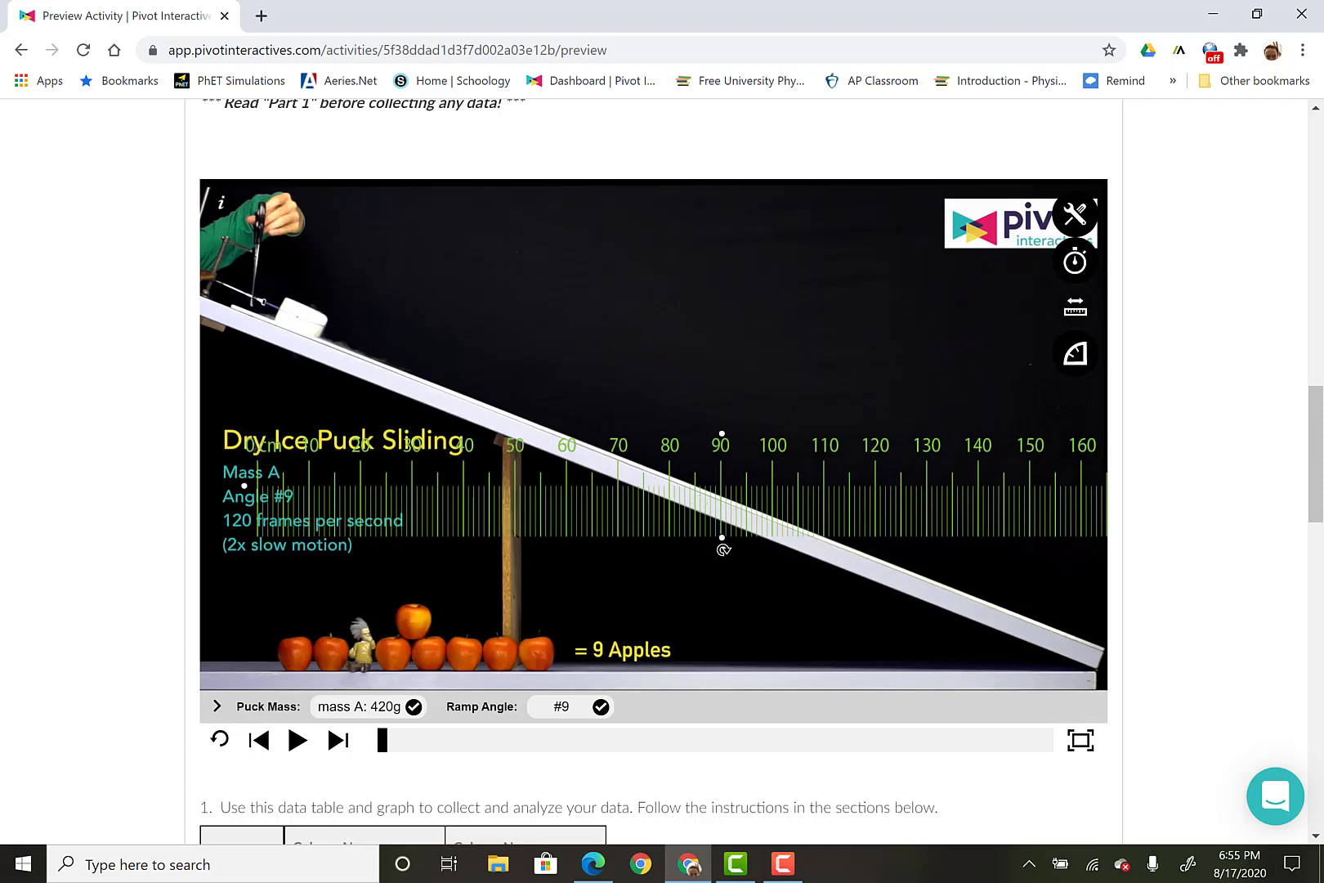
{"action": "left_click_drag", "start_coordinate": [721, 547], "coordinate": [825, 508]}
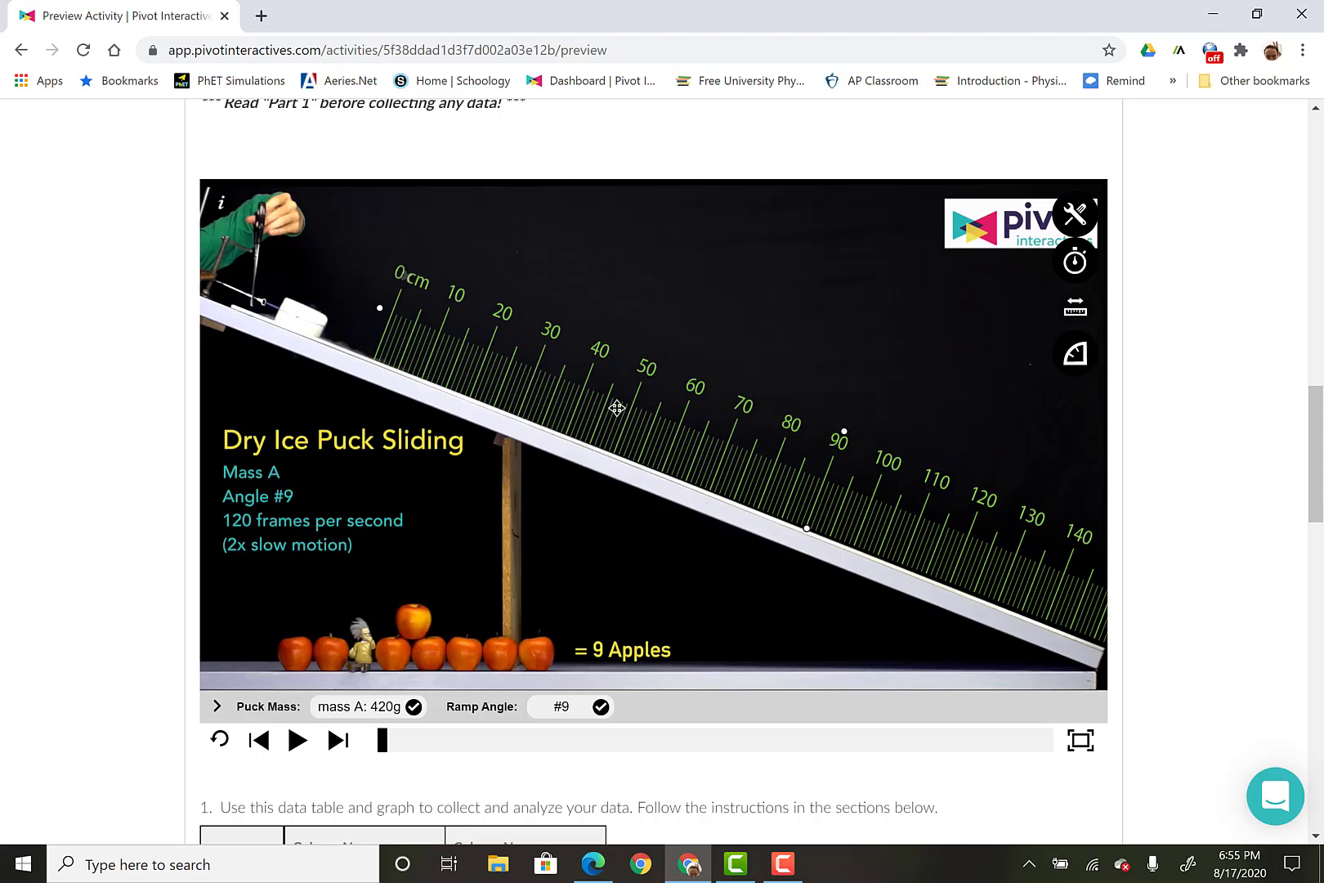
Add a frame stopwatch at the video's upper right and play the slide to frame 71 (0.5917 s).
{"action": "left_click", "coordinate": [1076, 263]}
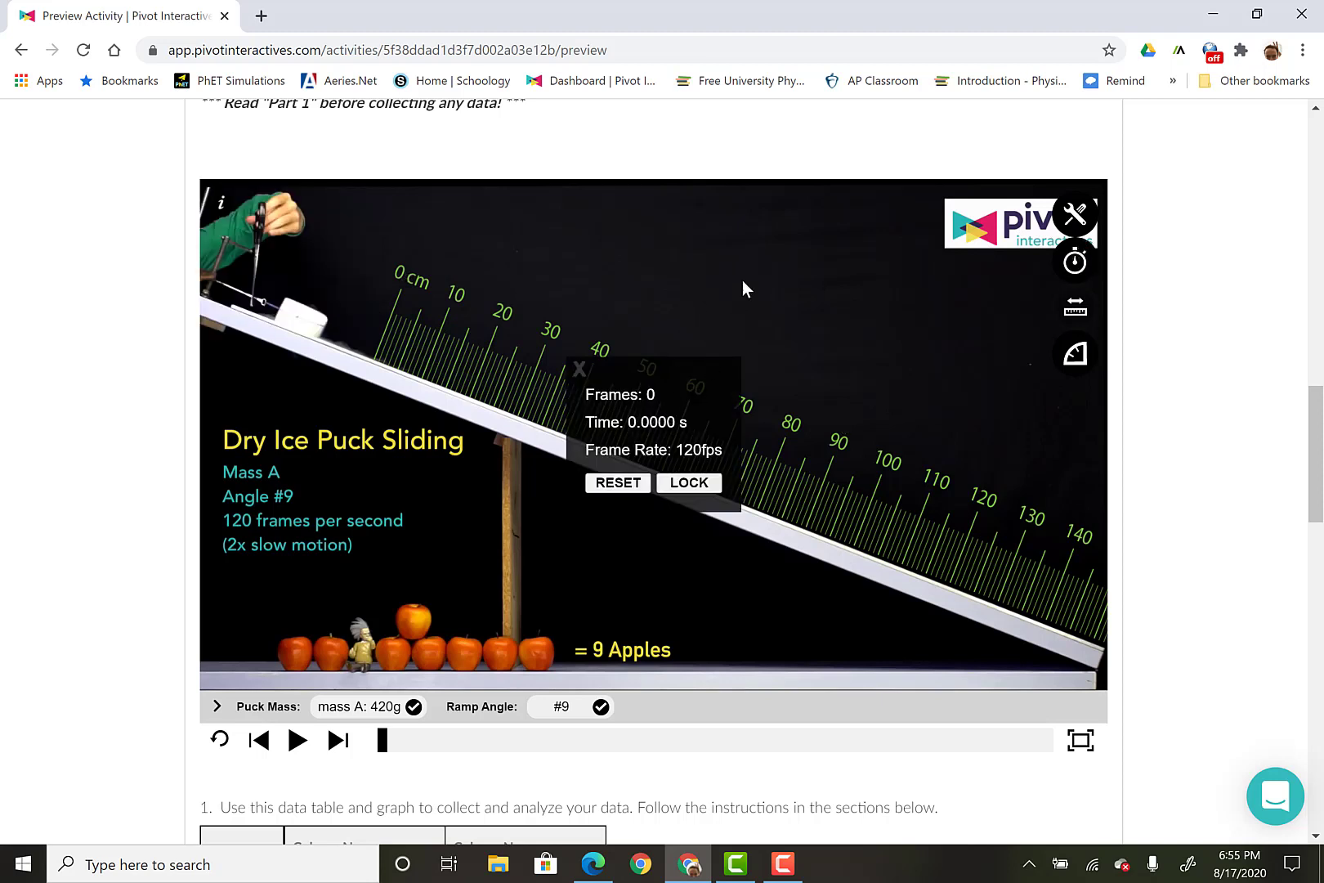
{"action": "left_click_drag", "start_coordinate": [744, 288], "coordinate": [857, 245]}
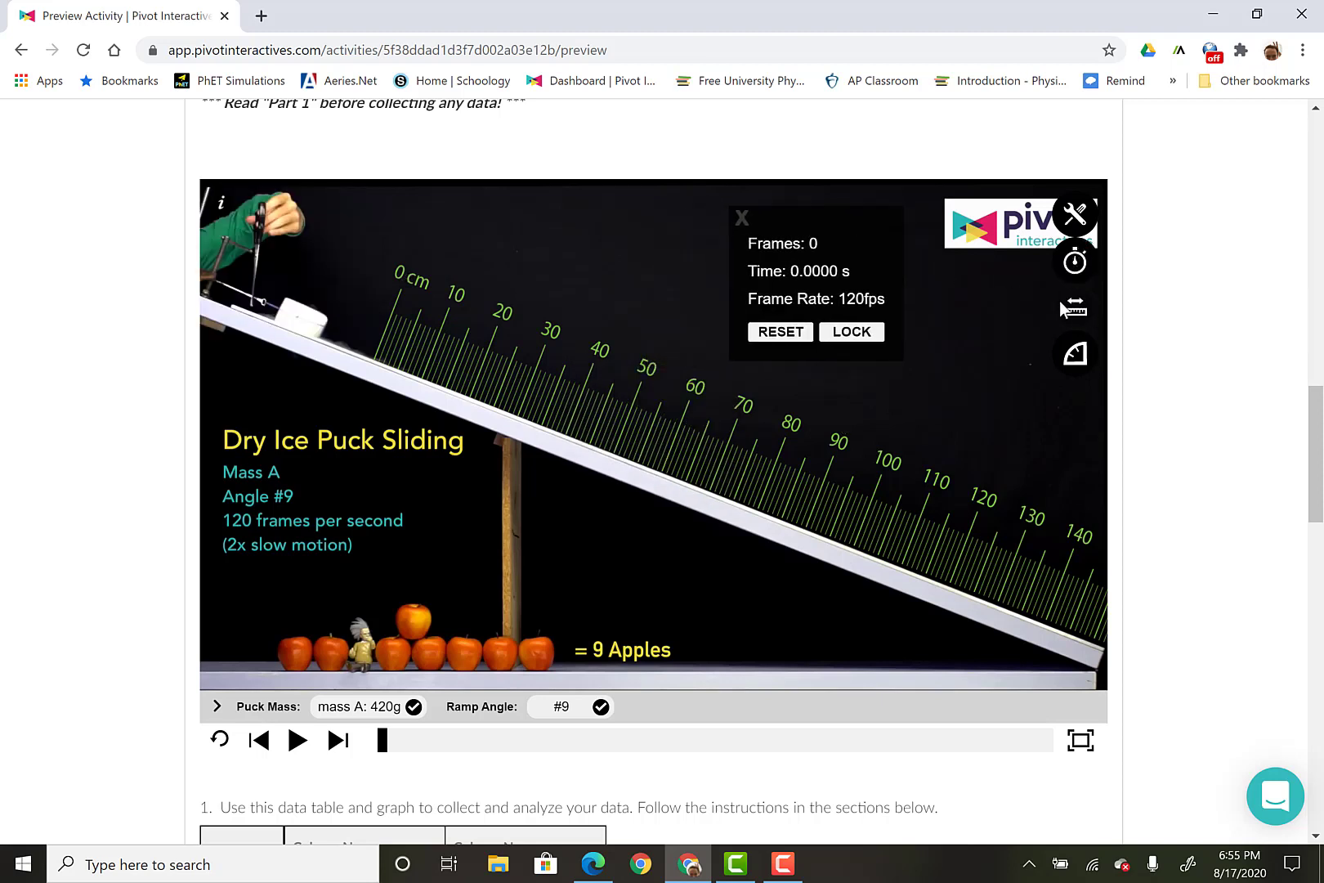
{"action": "left_click", "coordinate": [1076, 357]}
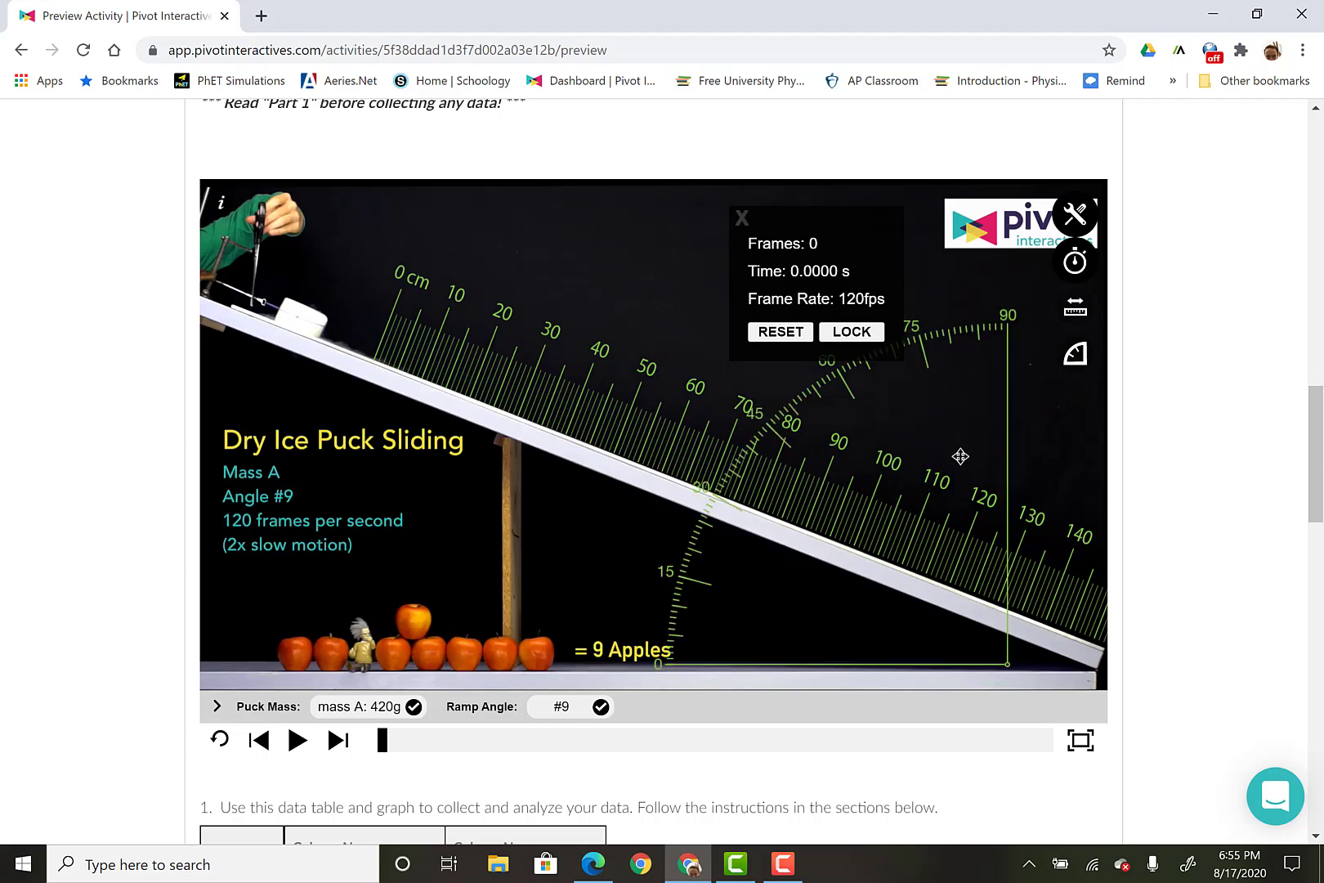
{"action": "left_click", "coordinate": [1077, 357]}
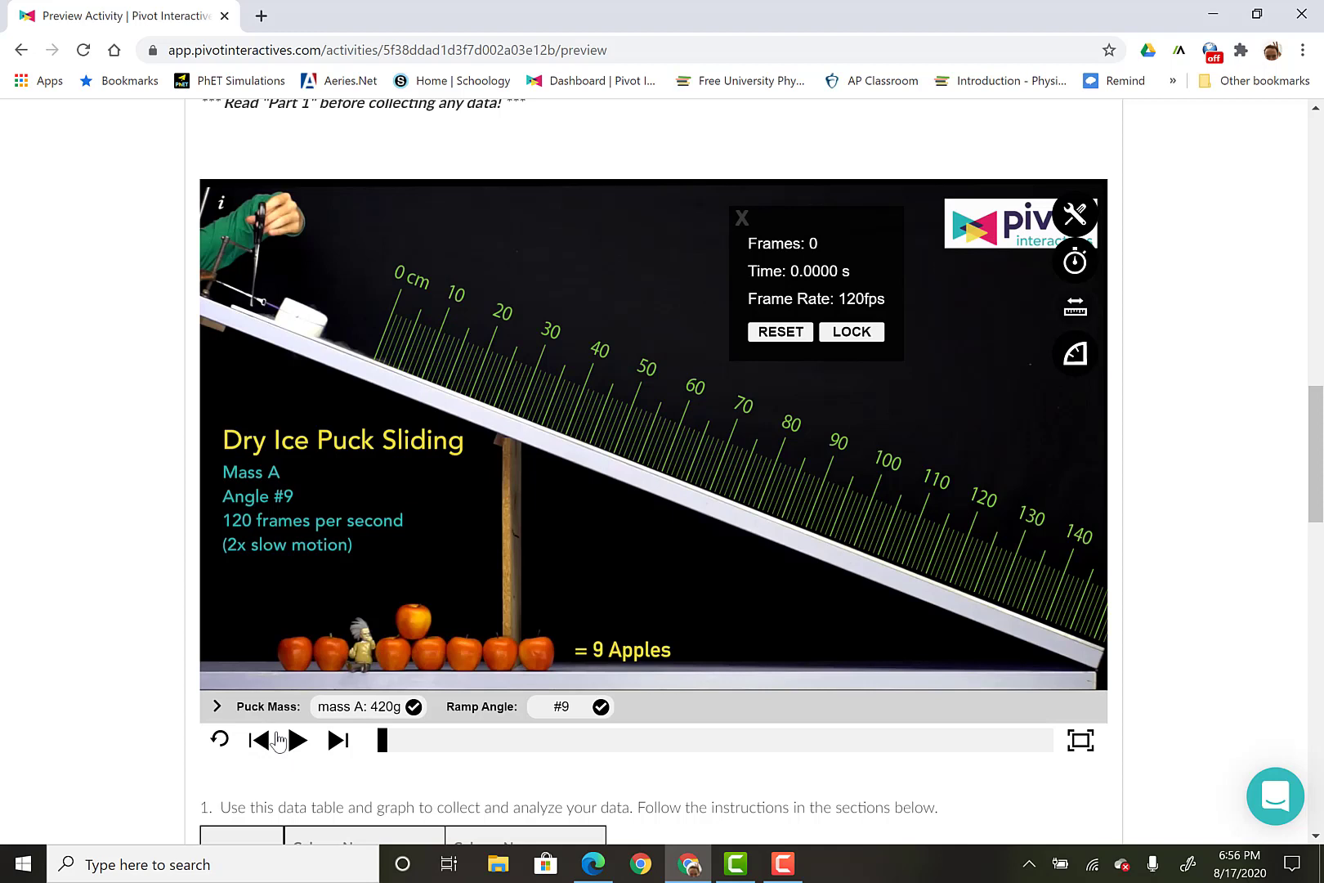
{"action": "left_click", "coordinate": [299, 740]}
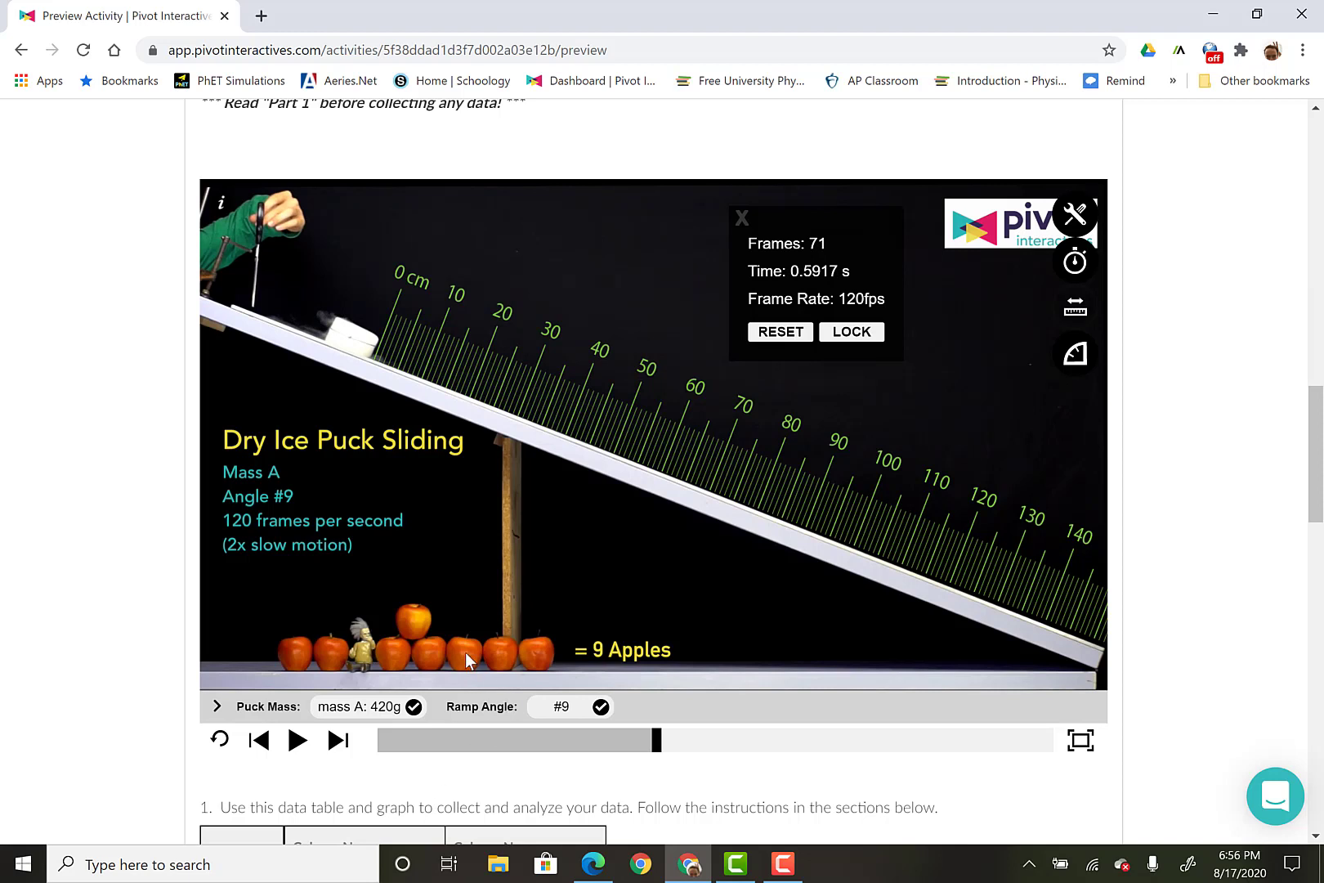
Reset the stopwatch, fine-tune the ruler along the ramp, and rewind the video to frame 0.
{"action": "left_click", "coordinate": [778, 333]}
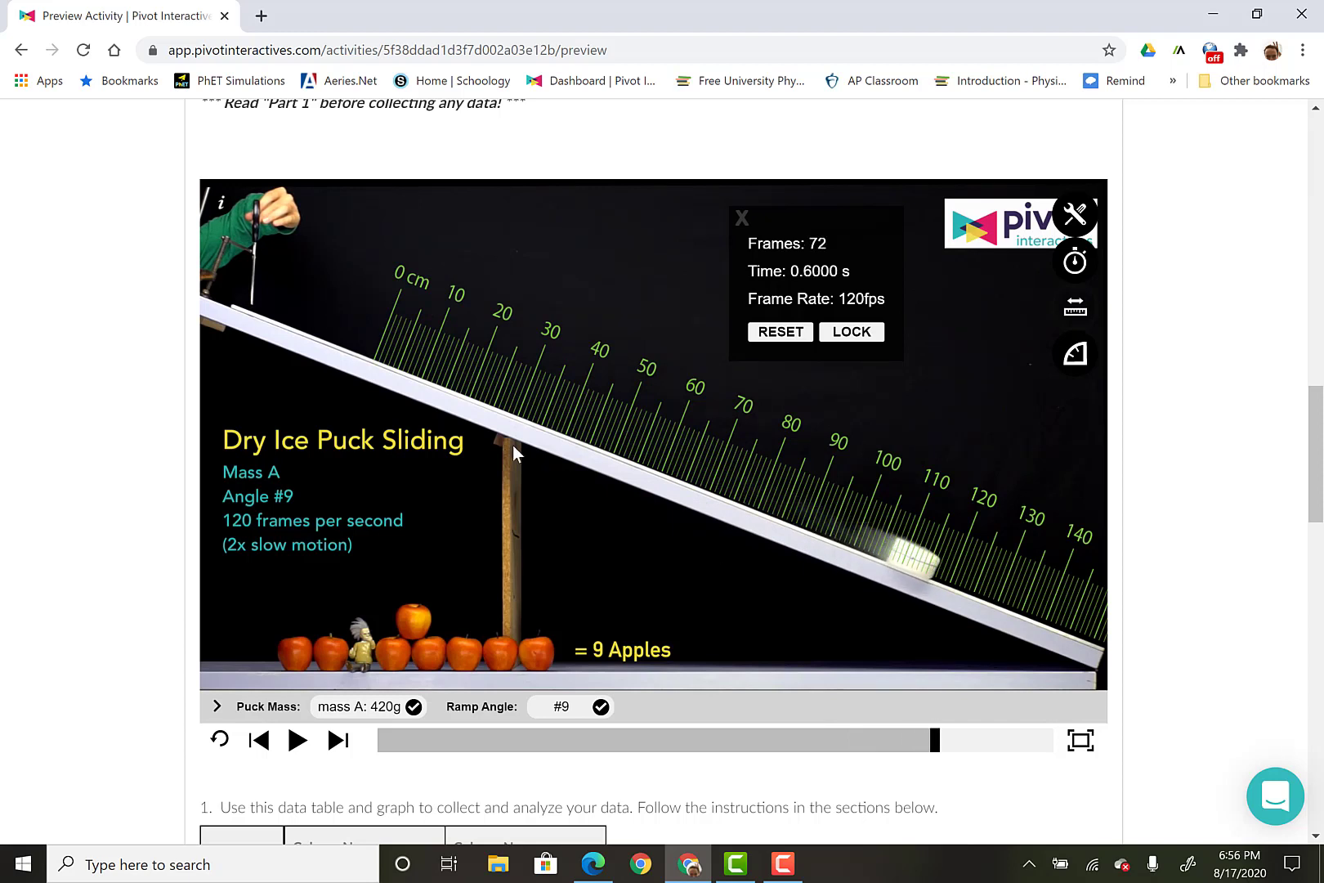
{"action": "left_click_drag", "start_coordinate": [561, 412], "coordinate": [558, 412]}
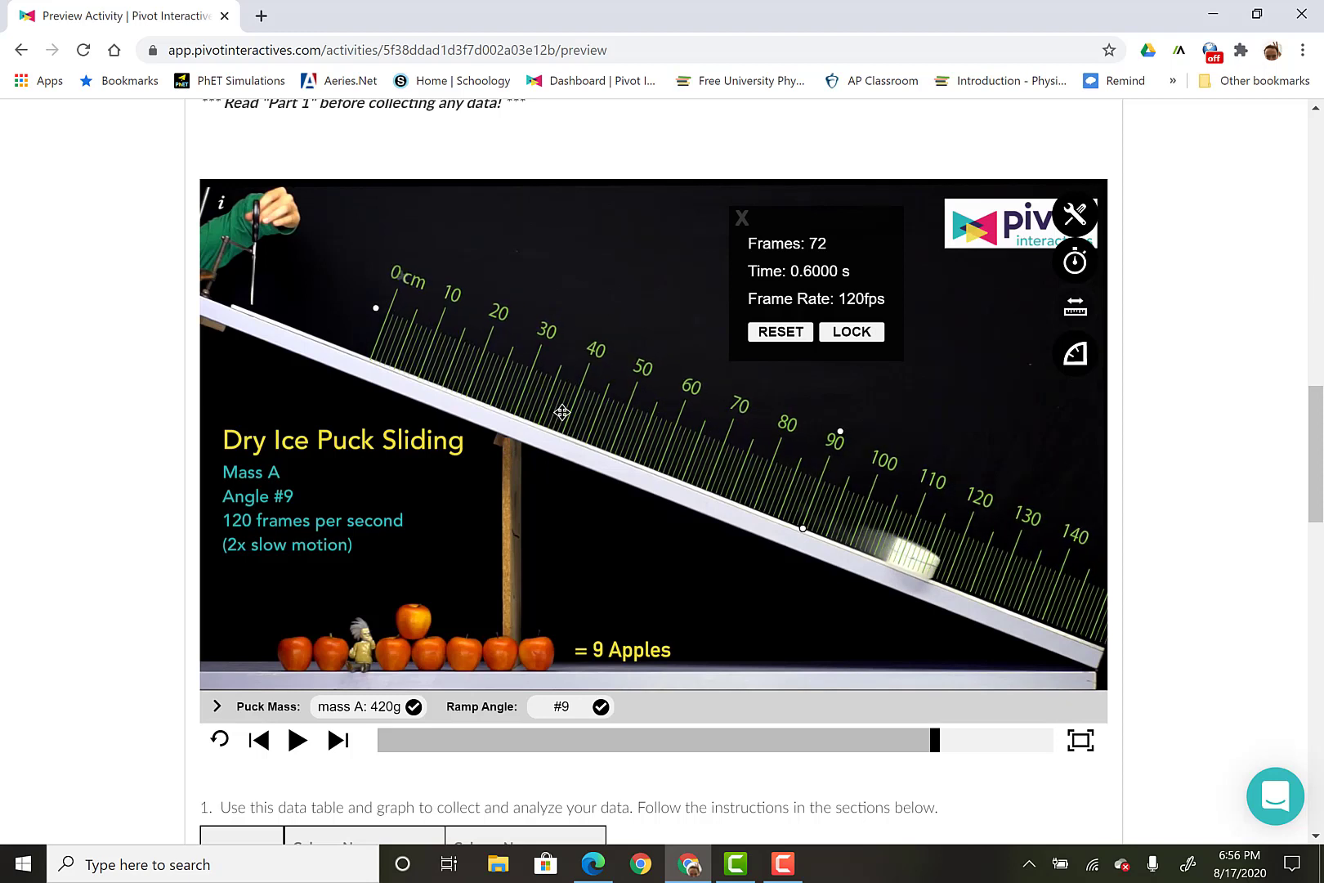
{"action": "left_click_drag", "start_coordinate": [561, 412], "coordinate": [566, 413]}
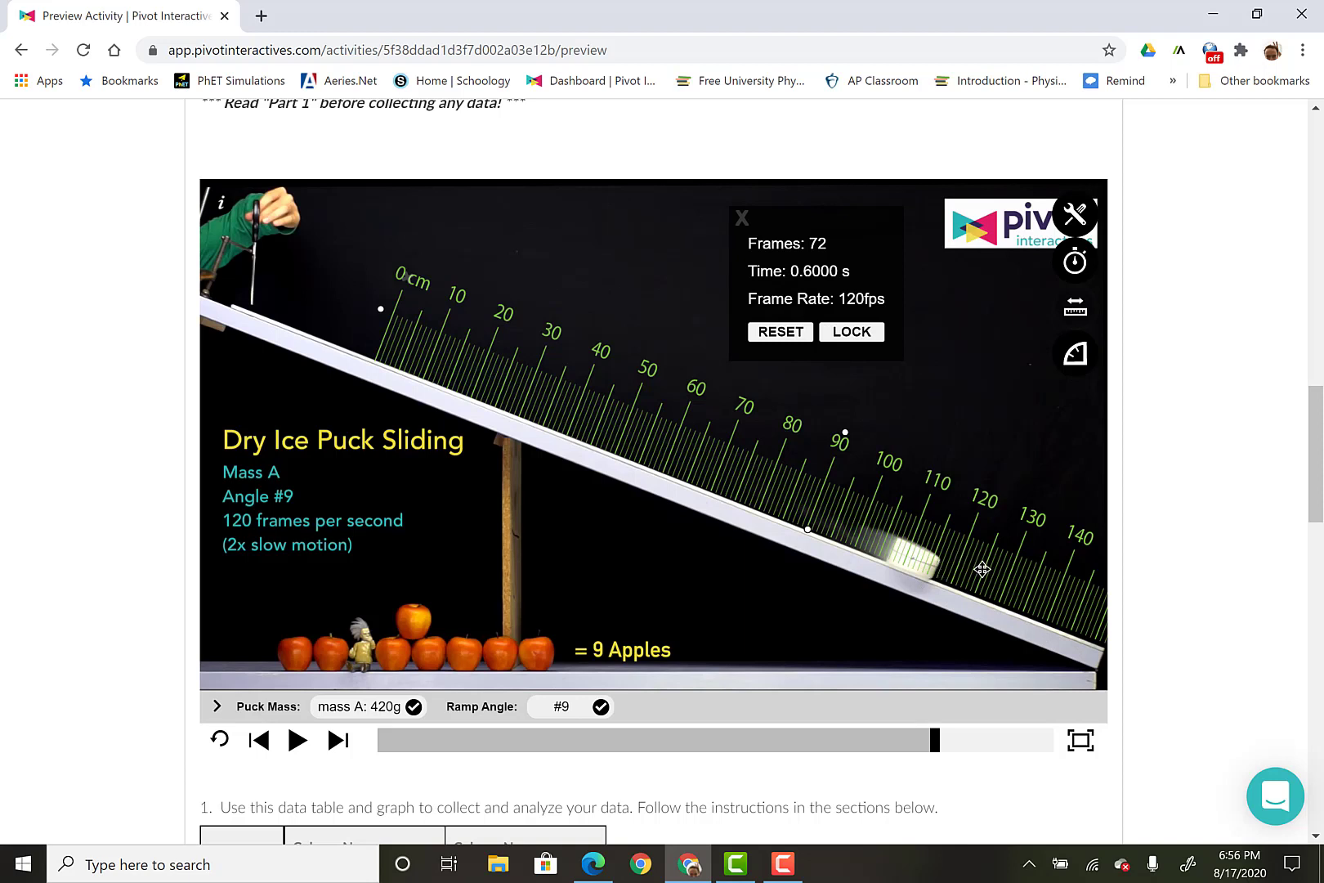
{"action": "key", "text": "Left"}
{"action": "key", "text": "Left"}
{"action": "key", "text": "Left"}
{"action": "left_click_drag", "start_coordinate": [973, 566], "coordinate": [985, 567]}
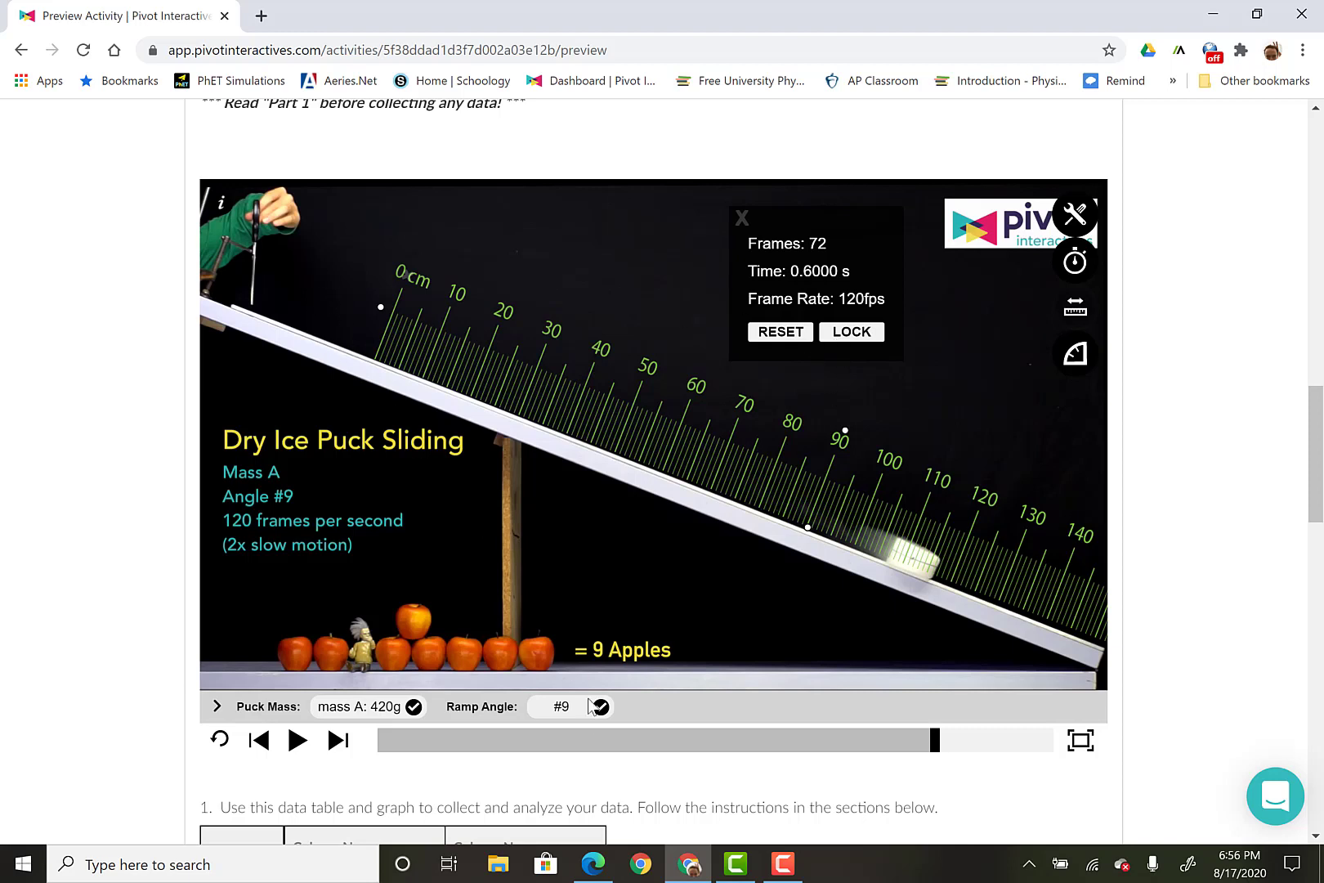
{"action": "left_click_drag", "start_coordinate": [487, 739], "coordinate": [505, 740]}
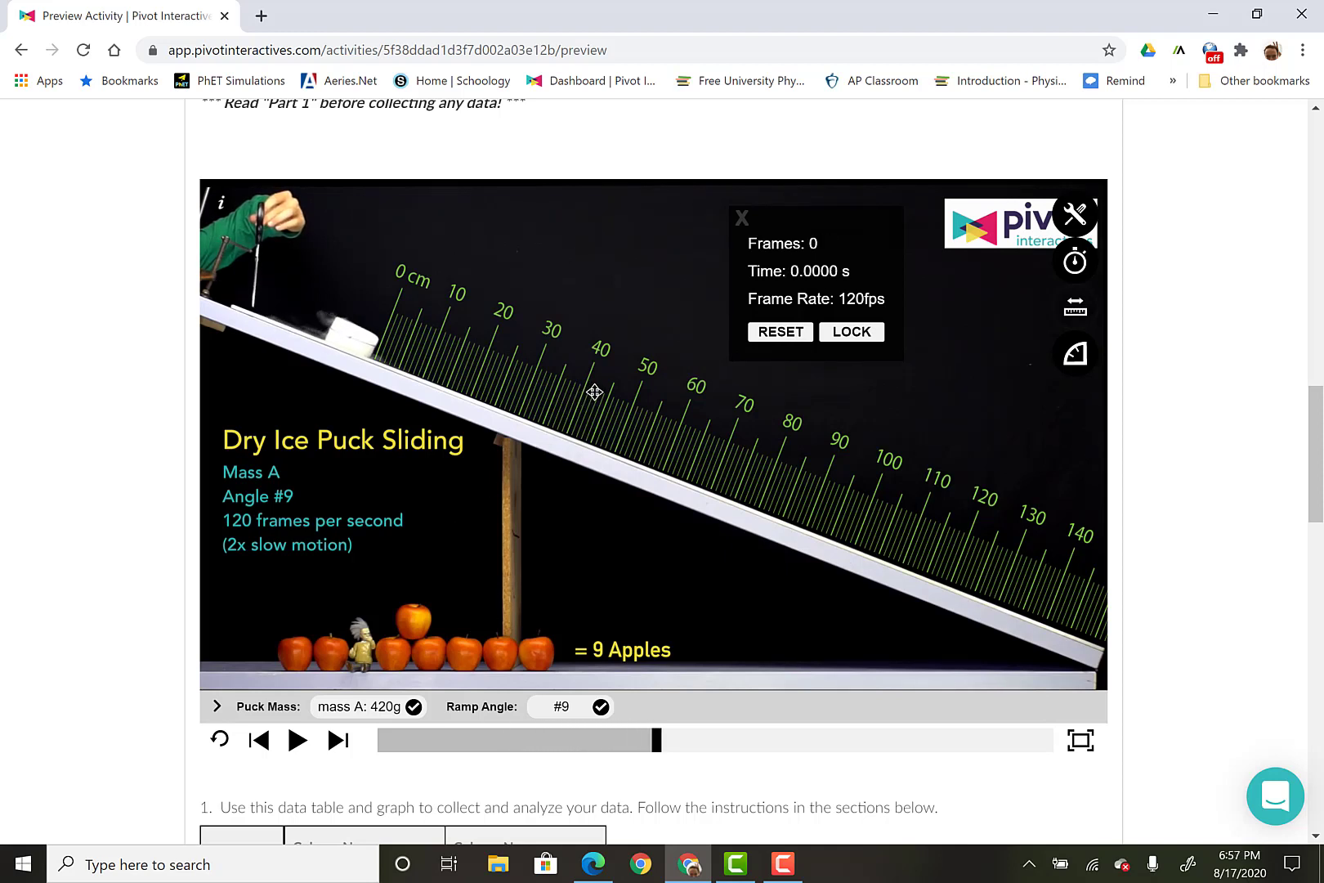
Step the puck video frame by frame through the whole slide to frame 72, back, and forward again.
{"action": "key", "text": "Right"}
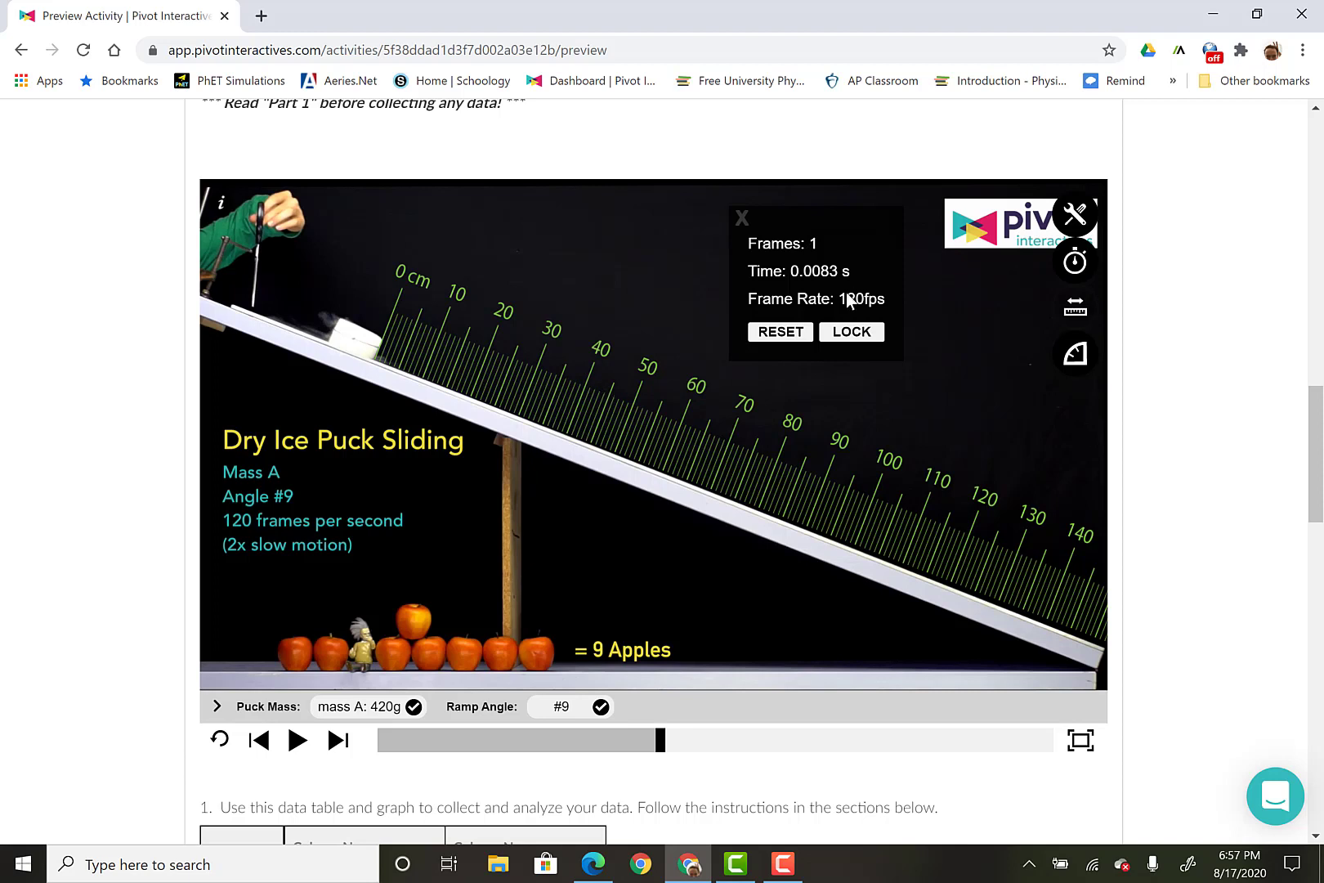
{"action": "key", "text": "Right"}
{"action": "key", "text": "Right"}
{"action": "key", "text": "Right"}
{"action": "key", "text": "Right"}
{"action": "key", "text": "Right"}
{"action": "key", "text": "Right"}
{"action": "key", "text": "Right"}
{"action": "key", "text": "Right"}
{"action": "key", "text": "Right"}
{"action": "key", "text": "Right"}
{"action": "key", "text": "Right"}
{"action": "key", "text": "Right"}
{"action": "key", "text": "Right"}
{"action": "key", "text": "Right"}
{"action": "key", "text": "Right"}
{"action": "key", "text": "Right"}
{"action": "key", "text": "Right"}
{"action": "key", "text": "Right"}
{"action": "key", "text": "Right"}
{"action": "key", "text": "Right"}
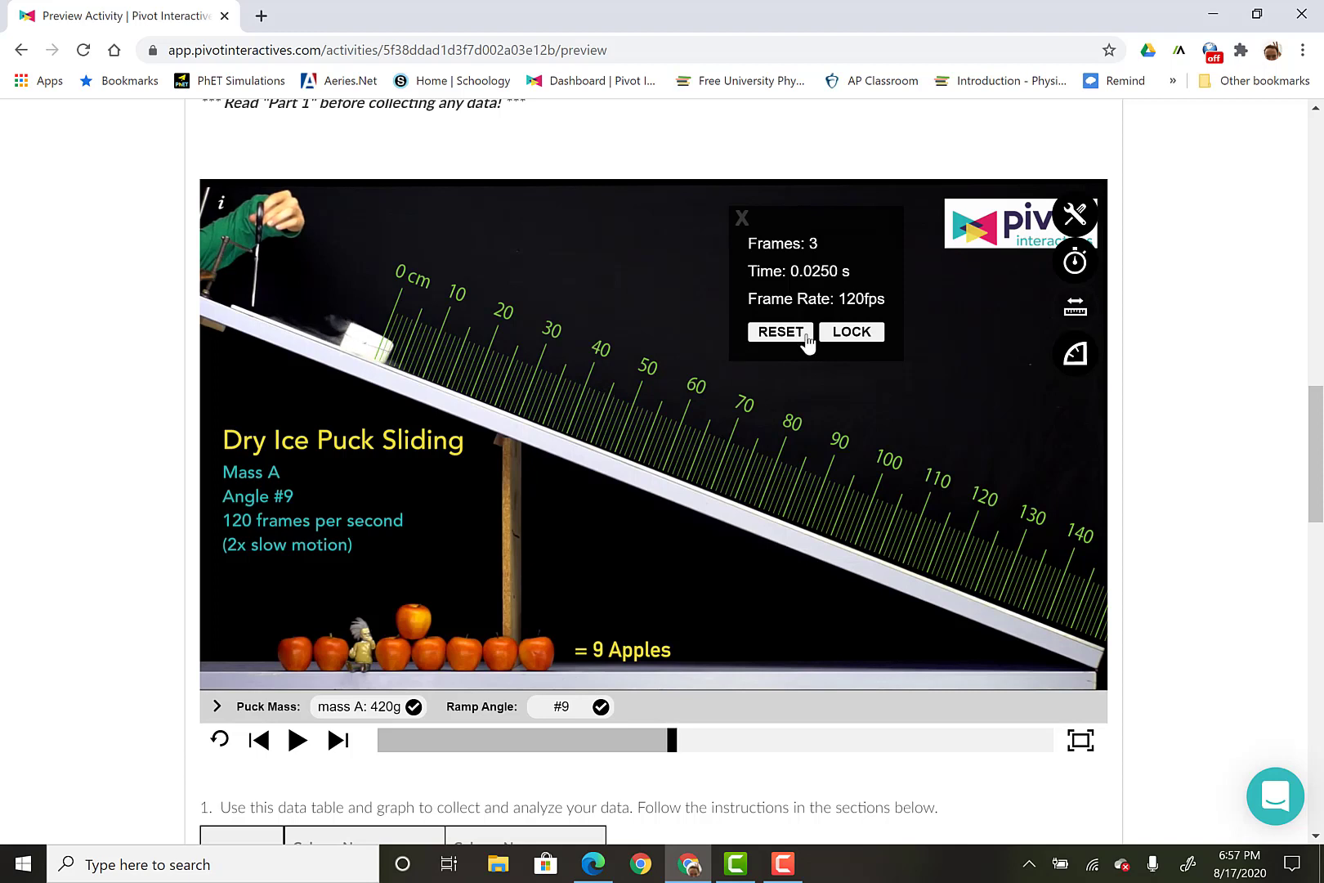
{"action": "key", "text": "Right"}
{"action": "key", "text": "Right"}
{"action": "key", "text": "Right"}
{"action": "key", "text": "Right"}
{"action": "key", "text": "Right"}
{"action": "key", "text": "Right"}
{"action": "key", "text": "Right"}
{"action": "key", "text": "Right"}
{"action": "key", "text": "Right"}
{"action": "key", "text": "Right"}
{"action": "key", "text": "Right"}
{"action": "key", "text": "Right"}
{"action": "key", "text": "Right"}
{"action": "key", "text": "Right"}
{"action": "key", "text": "Right"}
{"action": "key", "text": "Right"}
{"action": "key", "text": "Right"}
{"action": "key", "text": "Right"}
{"action": "key", "text": "Right"}
{"action": "key", "text": "Right"}
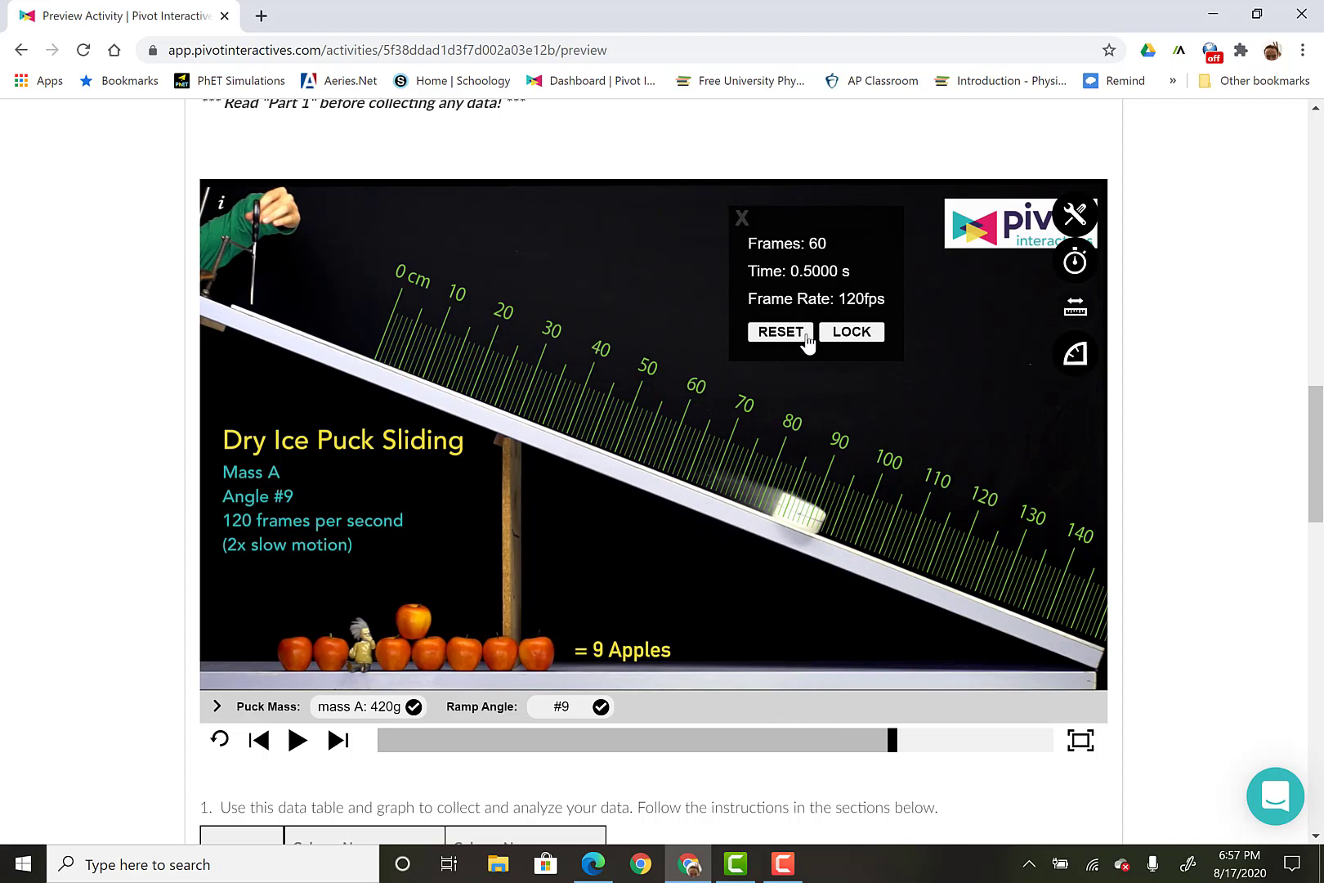
{"action": "key", "text": "Right"}
{"action": "key", "text": "Right"}
{"action": "key", "text": "Right"}
{"action": "key", "text": "Right"}
{"action": "key", "text": "Right"}
{"action": "key", "text": "Right"}
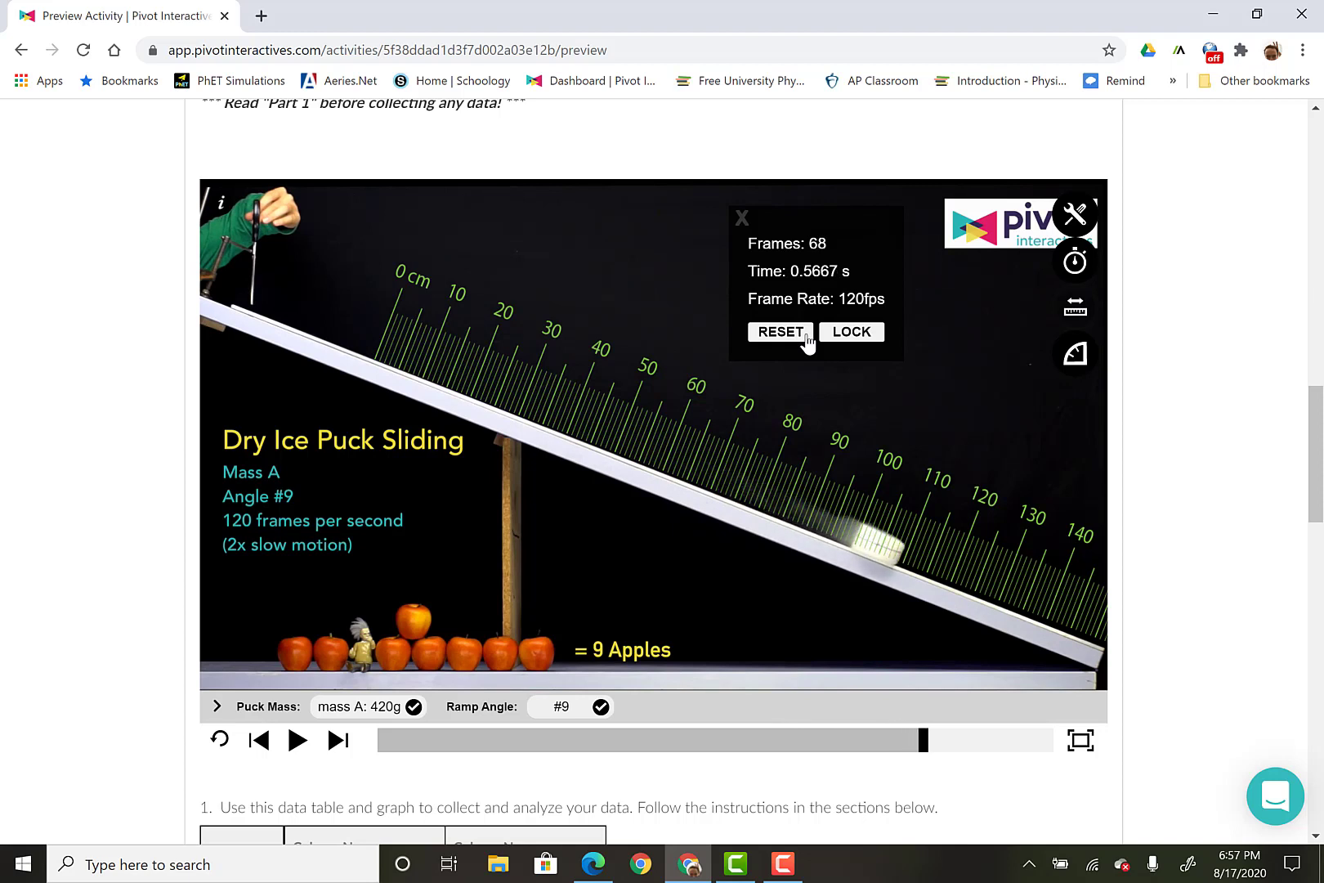
{"action": "key", "text": "Right"}
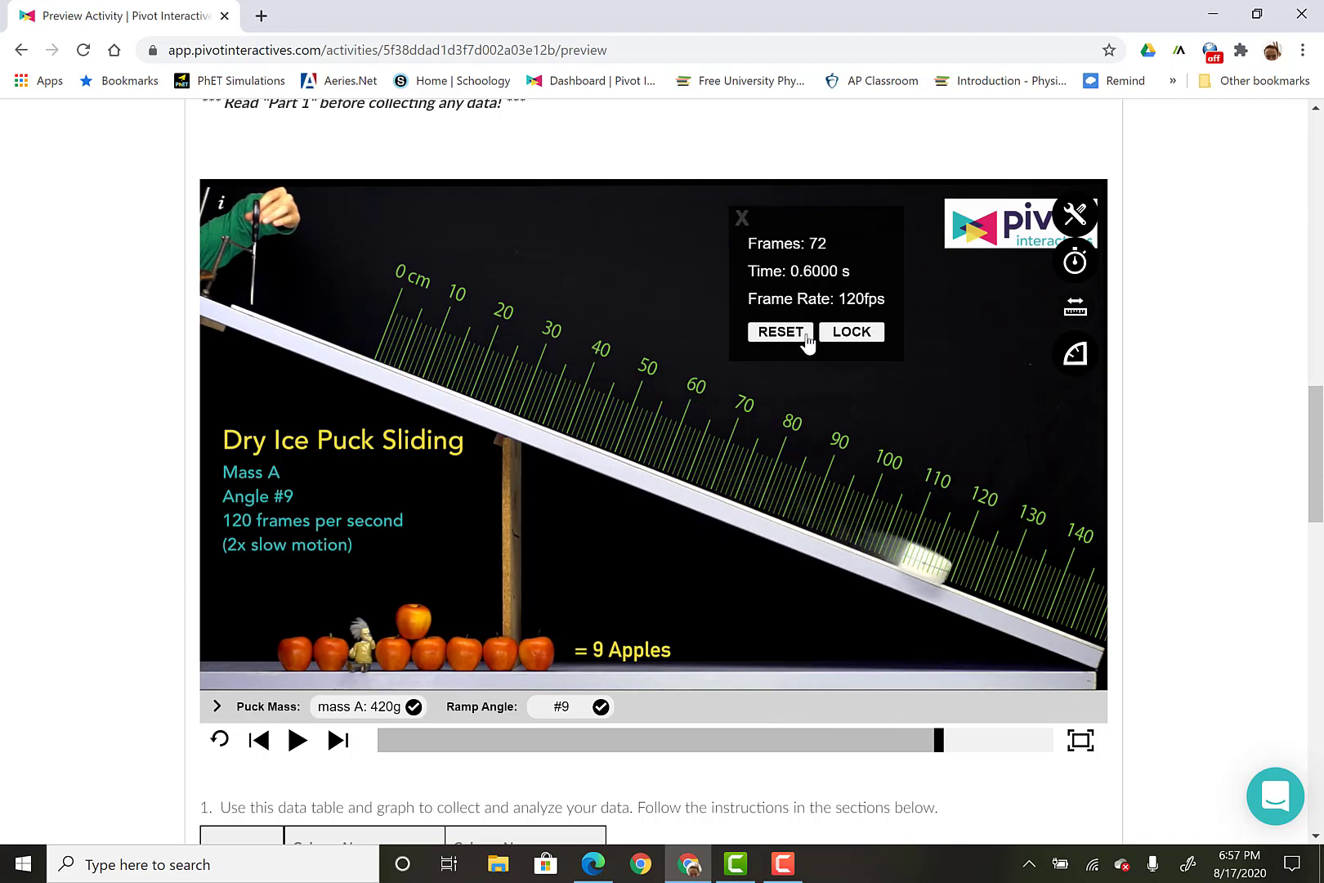
{"action": "key", "text": "Left"}
{"action": "key", "text": "Left"}
{"action": "key", "text": "Left"}
{"action": "key", "text": "Left"}
{"action": "key", "text": "Left"}
{"action": "key", "text": "Left"}
{"action": "key", "text": "Left"}
{"action": "key", "text": "Left"}
{"action": "key", "text": "Left"}
{"action": "key", "text": "Left"}
{"action": "key", "text": "Left"}
{"action": "key", "text": "Left"}
{"action": "key", "text": "Left"}
{"action": "key", "text": "Left"}
{"action": "key", "text": "Left"}
{"action": "key", "text": "Left"}
{"action": "key", "text": "Left"}
{"action": "key", "text": "Left"}
{"action": "key", "text": "Left"}
{"action": "key", "text": "Left"}
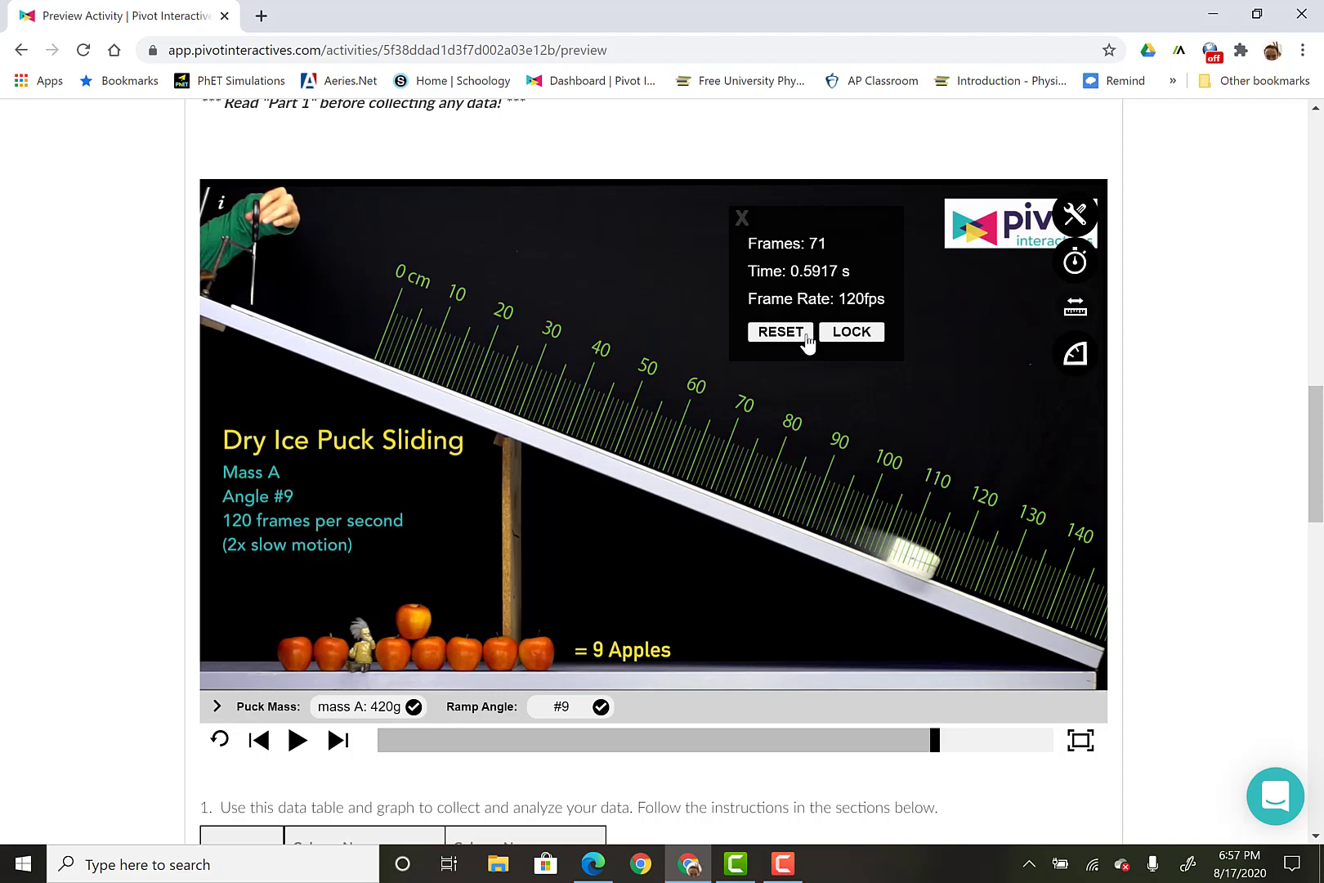
{"action": "key", "text": "Left"}
{"action": "key", "text": "Left"}
{"action": "key", "text": "Left"}
{"action": "key", "text": "Left"}
{"action": "key", "text": "Left"}
{"action": "key", "text": "Left"}
{"action": "key", "text": "Left"}
{"action": "key", "text": "Left"}
{"action": "key", "text": "Left"}
{"action": "key", "text": "Left"}
{"action": "key", "text": "Left"}
{"action": "key", "text": "Left"}
{"action": "key", "text": "Left"}
{"action": "key", "text": "Left"}
{"action": "key", "text": "Left"}
{"action": "key", "text": "Left"}
{"action": "key", "text": "Left"}
{"action": "key", "text": "Left"}
{"action": "key", "text": "Left"}
{"action": "key", "text": "Left"}
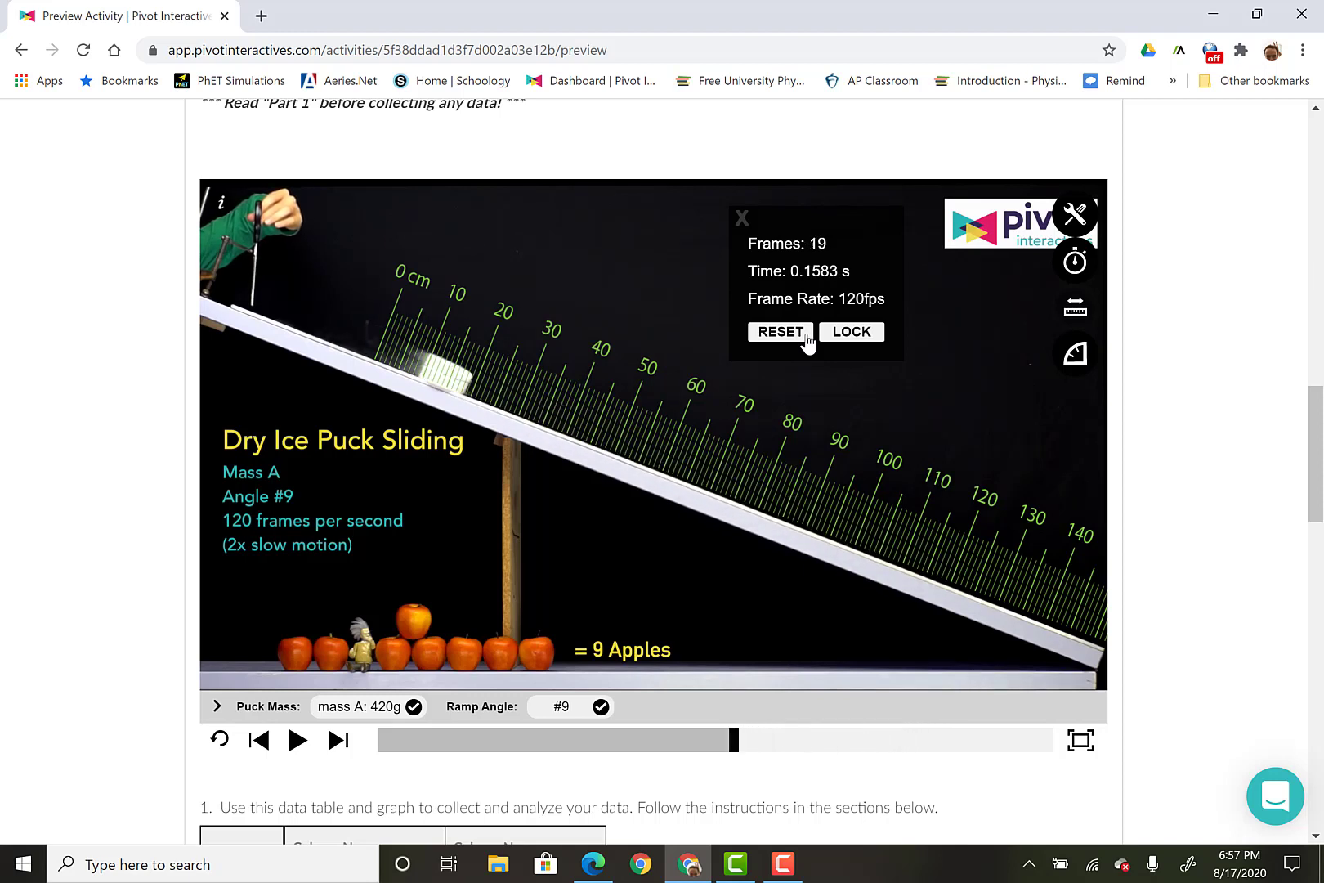
{"action": "key", "text": "Right"}
{"action": "key", "text": "Right"}
{"action": "key", "text": "Right"}
{"action": "key", "text": "Right"}
{"action": "key", "text": "Right"}
{"action": "key", "text": "Right"}
{"action": "key", "text": "Right"}
{"action": "key", "text": "Right"}
{"action": "key", "text": "Right"}
{"action": "key", "text": "Right"}
{"action": "key", "text": "Right"}
{"action": "key", "text": "Right"}
{"action": "key", "text": "Right"}
{"action": "key", "text": "Right"}
{"action": "key", "text": "Right"}
{"action": "key", "text": "Right"}
{"action": "key", "text": "Right"}
{"action": "key", "text": "Right"}
{"action": "key", "text": "Right"}
{"action": "key", "text": "Right"}
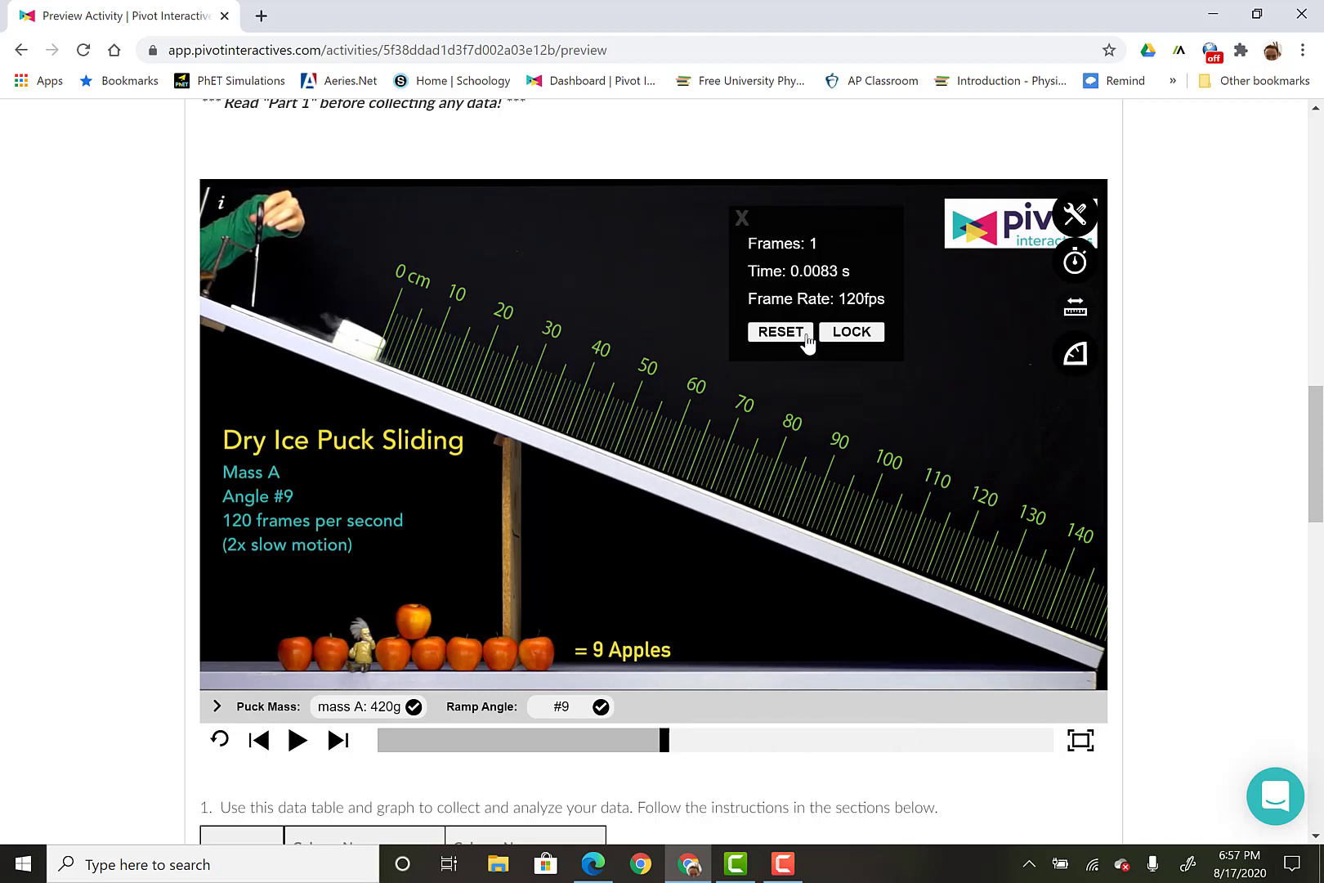
{"action": "key", "text": "Right"}
{"action": "key", "text": "Right"}
{"action": "key", "text": "Right"}
{"action": "key", "text": "Right"}
{"action": "key", "text": "Right"}
{"action": "key", "text": "Right"}
{"action": "key", "text": "Right"}
{"action": "key", "text": "Right"}
{"action": "key", "text": "Right"}
{"action": "key", "text": "Right"}
{"action": "key", "text": "Right"}
{"action": "key", "text": "Right"}
{"action": "key", "text": "Right"}
{"action": "key", "text": "Right"}
{"action": "key", "text": "Right"}
{"action": "key", "text": "Right"}
{"action": "key", "text": "Right"}
{"action": "key", "text": "Right"}
{"action": "key", "text": "Right"}
{"action": "key", "text": "Right"}
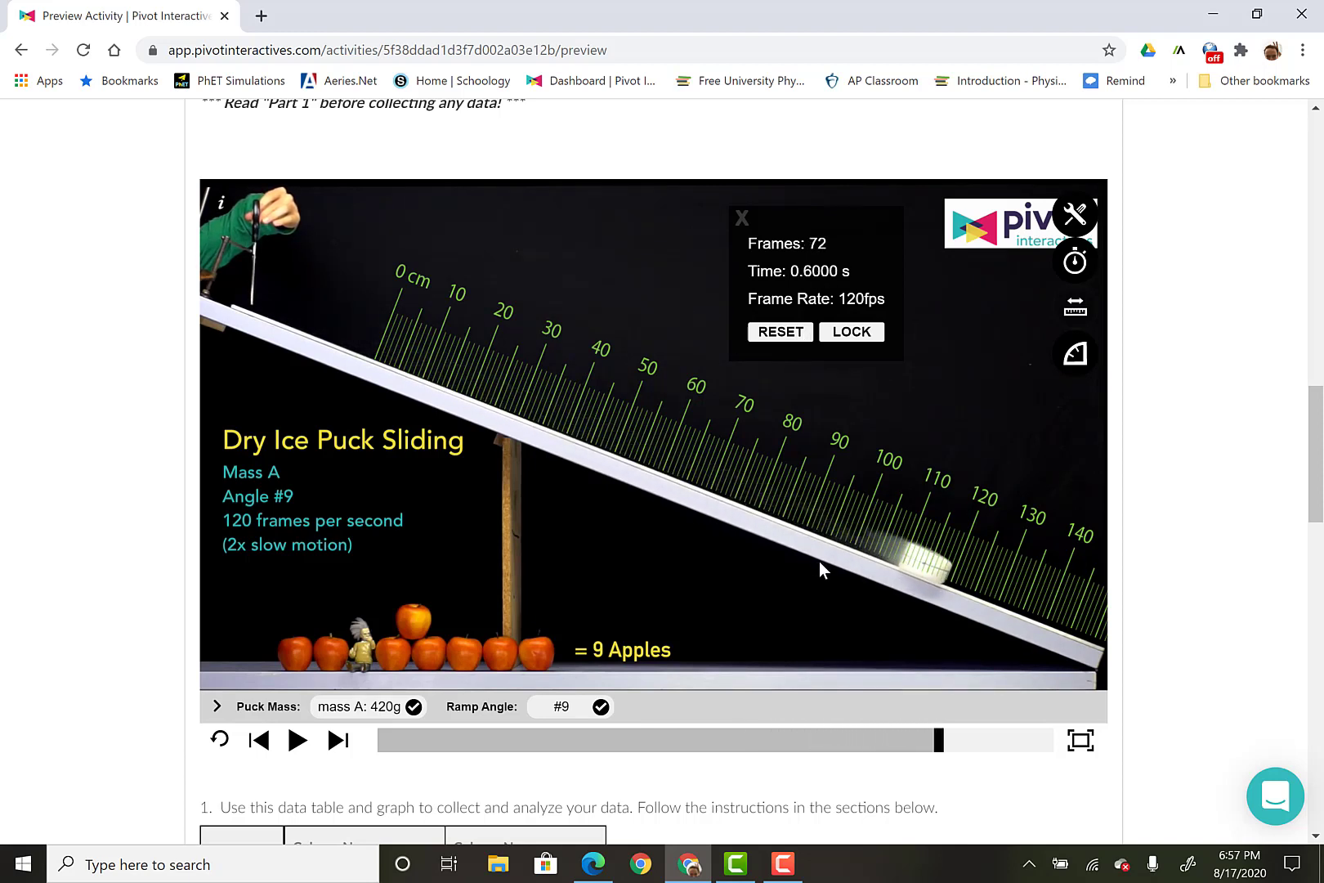
Step back to settle the video on frame 14 and scroll to the empty data table.
{"action": "key", "text": "Left"}
{"action": "key", "text": "Left"}
{"action": "key", "text": "Left"}
{"action": "key", "text": "Left"}
{"action": "key", "text": "Left"}
{"action": "key", "text": "Left"}
{"action": "key", "text": "Left"}
{"action": "key", "text": "Left"}
{"action": "key", "text": "Left"}
{"action": "key", "text": "Left"}
{"action": "key", "text": "Left"}
{"action": "key", "text": "Left"}
{"action": "key", "text": "Left"}
{"action": "key", "text": "Left"}
{"action": "key", "text": "Left"}
{"action": "key", "text": "Left"}
{"action": "key", "text": "Left"}
{"action": "key", "text": "Left"}
{"action": "key", "text": "Left"}
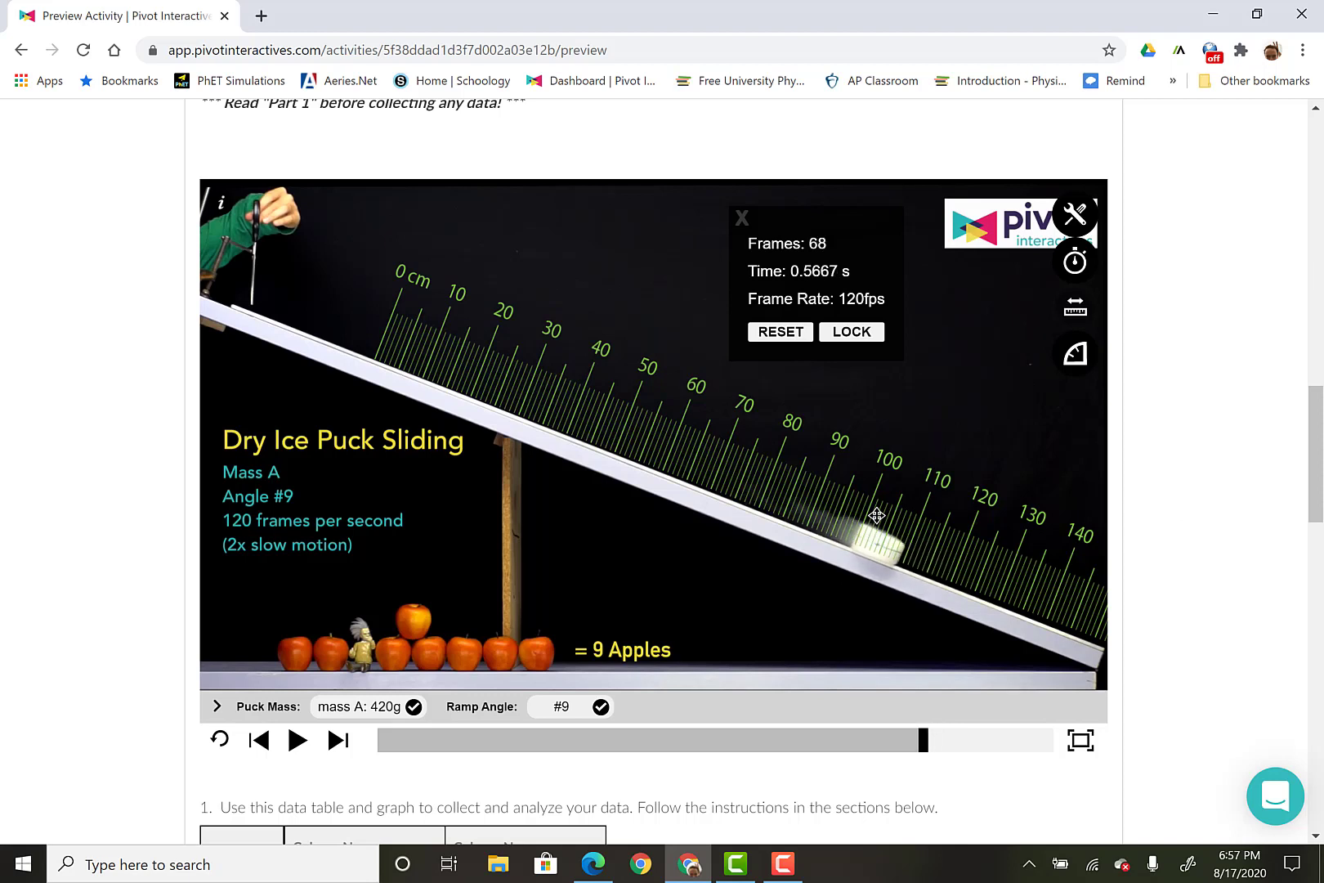
{"action": "key", "text": "Left"}
{"action": "key", "text": "Left"}
{"action": "key", "text": "Left"}
{"action": "key", "text": "Left"}
{"action": "key", "text": "Left"}
{"action": "key", "text": "Left"}
{"action": "key", "text": "Left"}
{"action": "key", "text": "Left"}
{"action": "key", "text": "Left"}
{"action": "key", "text": "Left"}
{"action": "key", "text": "Left"}
{"action": "key", "text": "Left"}
{"action": "key", "text": "Left"}
{"action": "key", "text": "Left"}
{"action": "key", "text": "Left"}
{"action": "key", "text": "Left"}
{"action": "key", "text": "Left"}
{"action": "key", "text": "Left"}
{"action": "key", "text": "Left"}
{"action": "key", "text": "Left"}
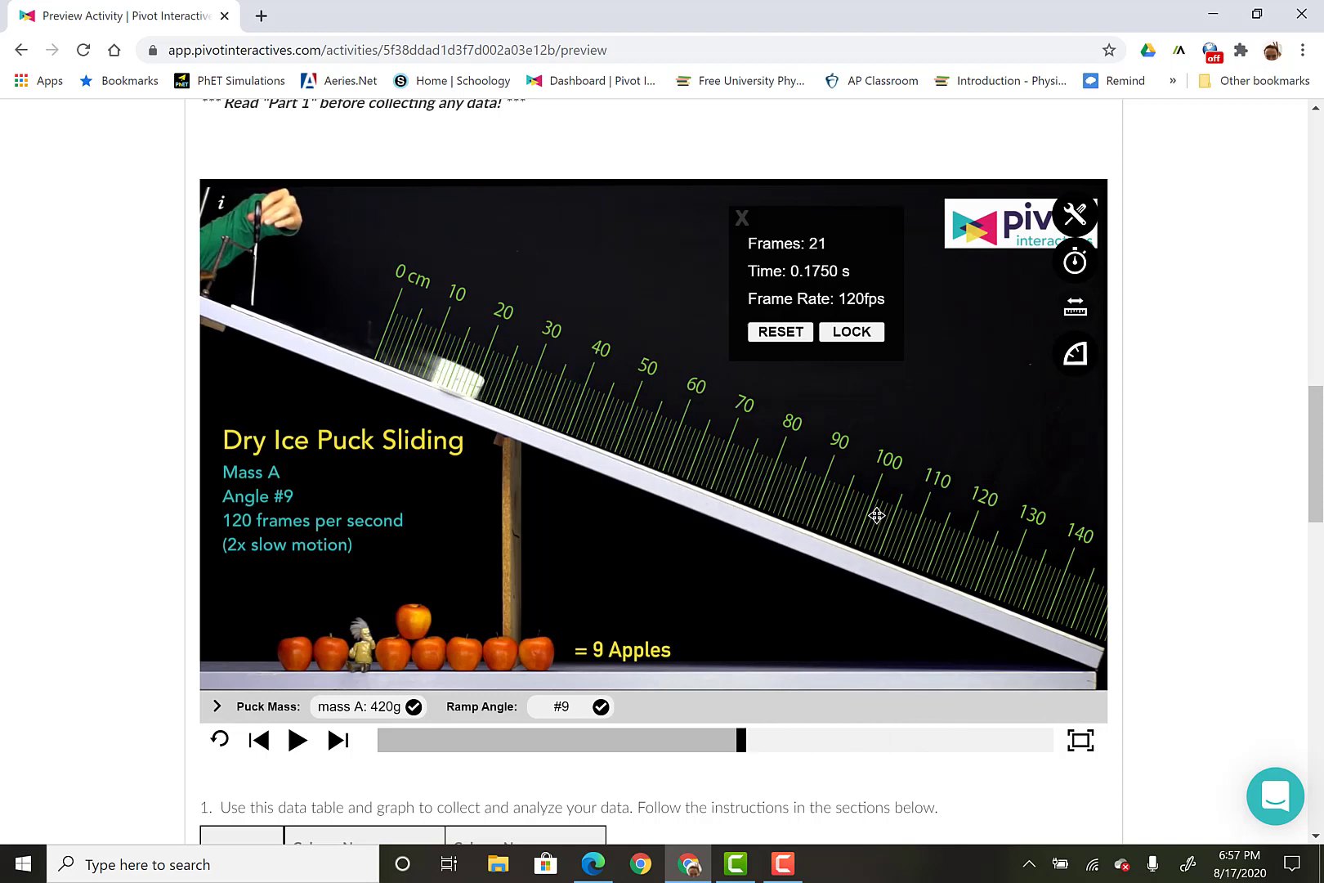
{"action": "key", "text": "Left"}
{"action": "key", "text": "Left"}
{"action": "key", "text": "Left"}
{"action": "key", "text": "Right"}
{"action": "key", "text": "Left"}
{"action": "key", "text": "Left"}
{"action": "key", "text": "Left"}
{"action": "key", "text": "Left"}
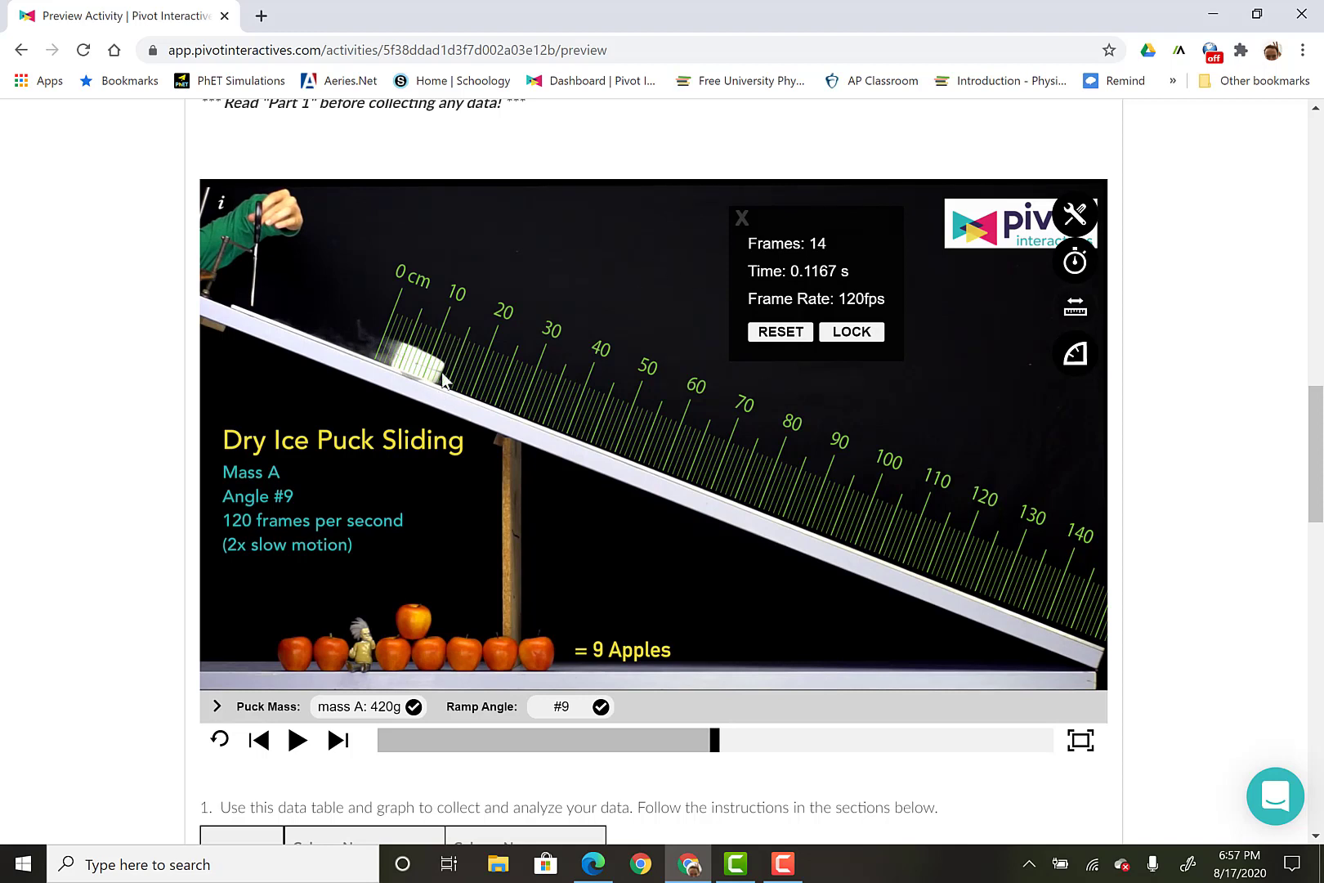
{"action": "scroll", "coordinate": [549, 623], "scroll_direction": "down", "scroll_amount": 4}
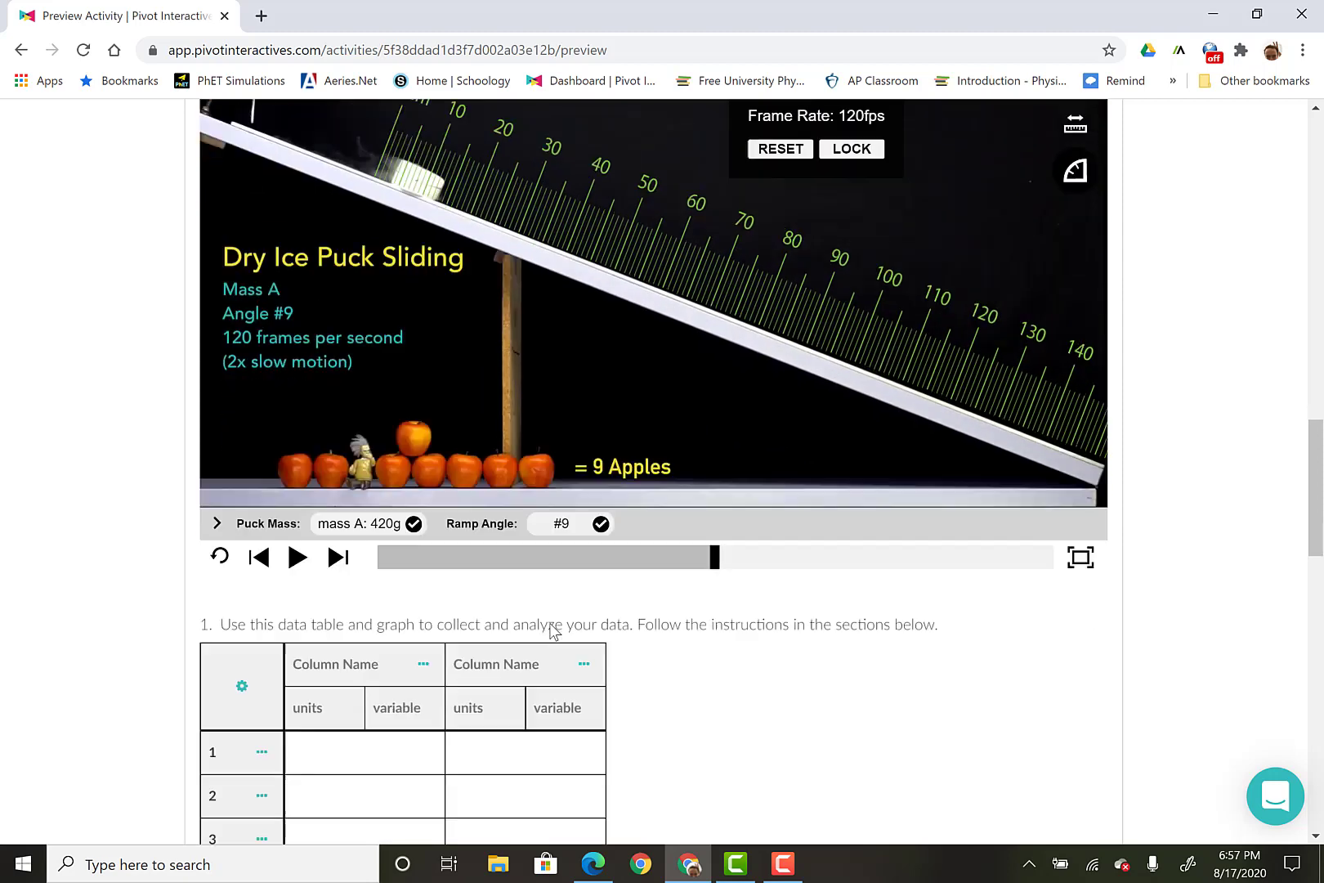
Name the first column time, with units s and variable t.
{"action": "left_click", "coordinate": [359, 531]}
{"action": "type", "text": "T"}
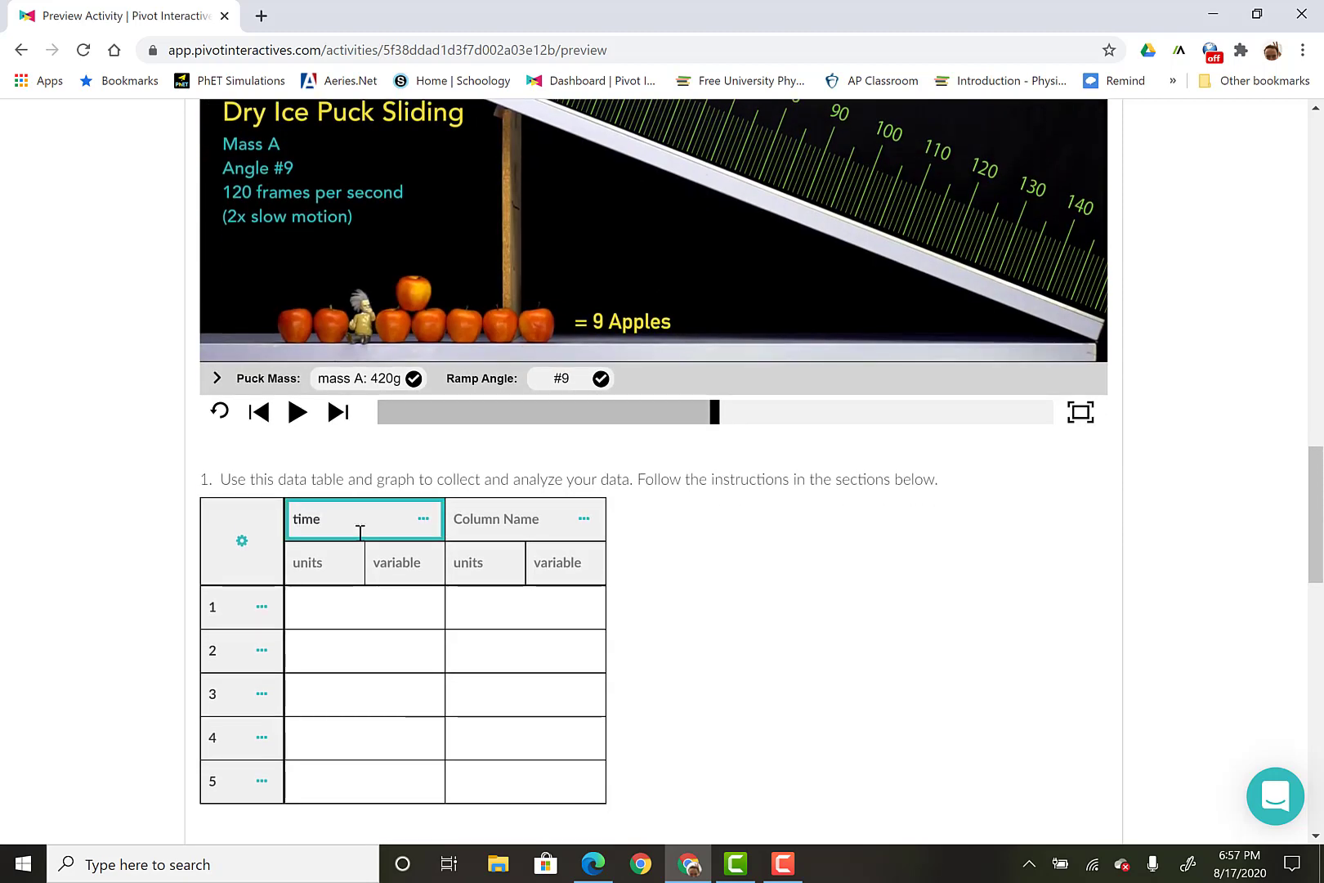
{"action": "key", "text": "Tab"}
{"action": "key", "text": "Tab"}
{"action": "left_click", "coordinate": [336, 555]}
{"action": "type", "text": "s"}
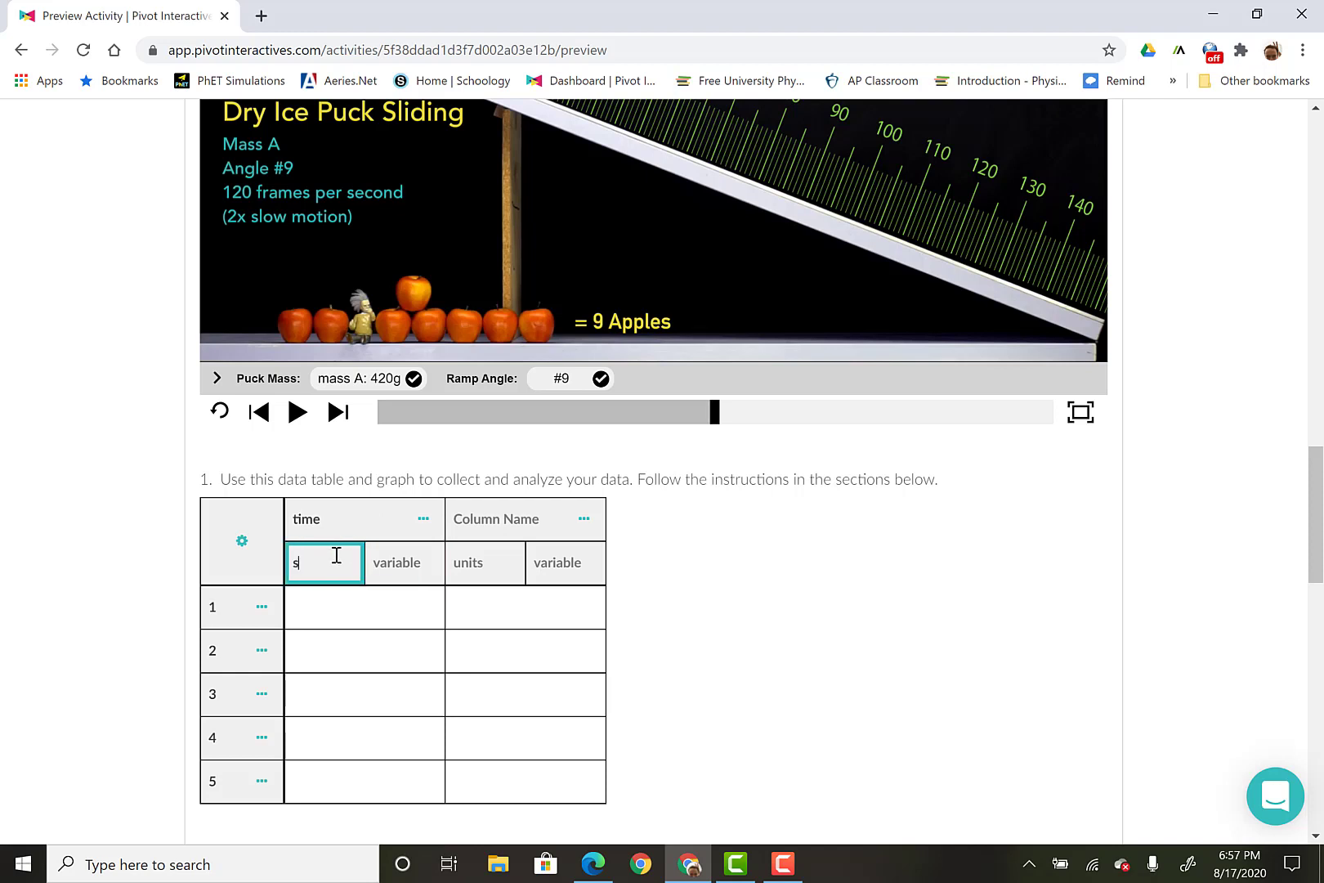
{"action": "key", "text": "Tab"}
{"action": "type", "text": "t"}
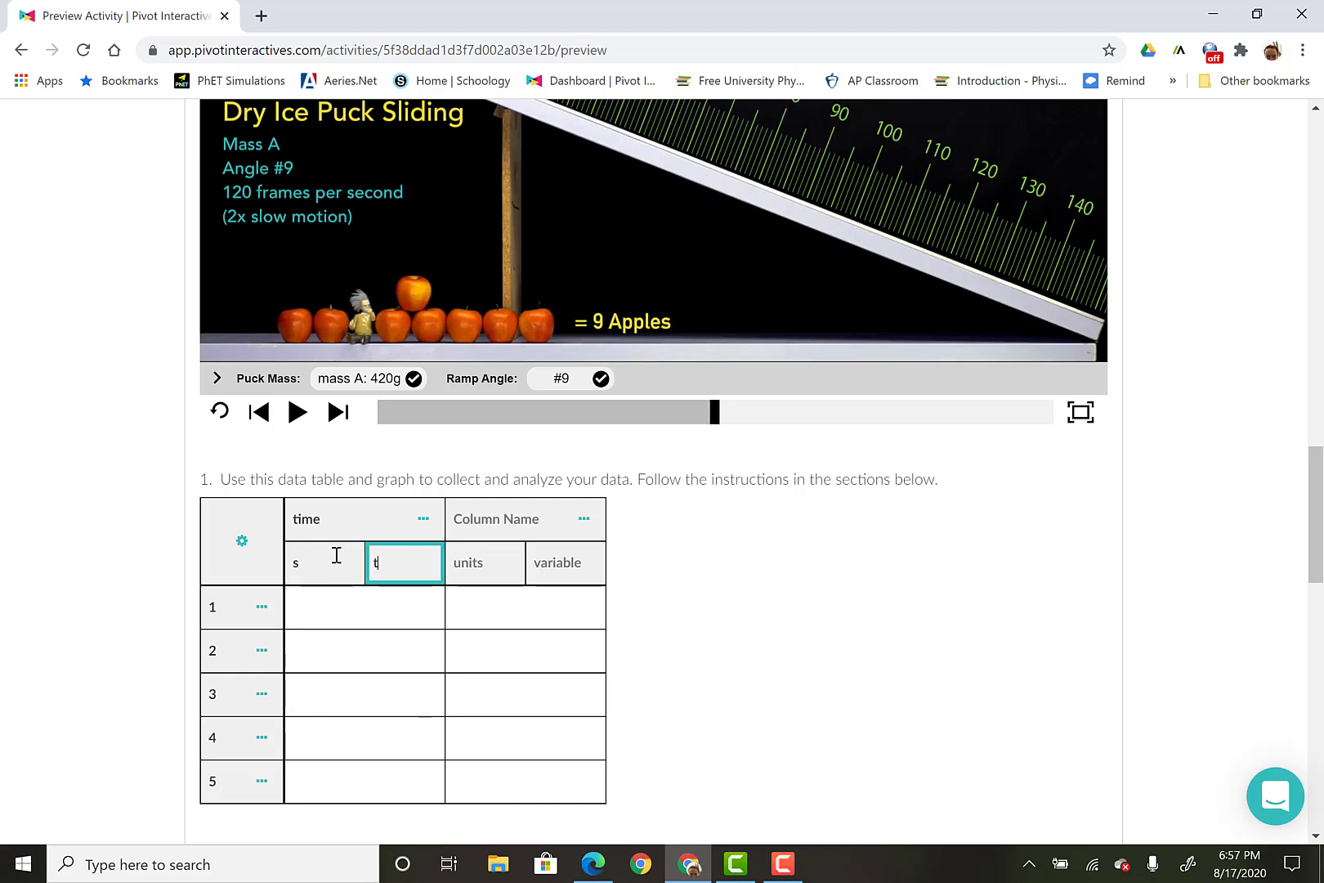
Name the second column position.
{"action": "left_click", "coordinate": [535, 525]}
{"action": "type", "text": "po"}
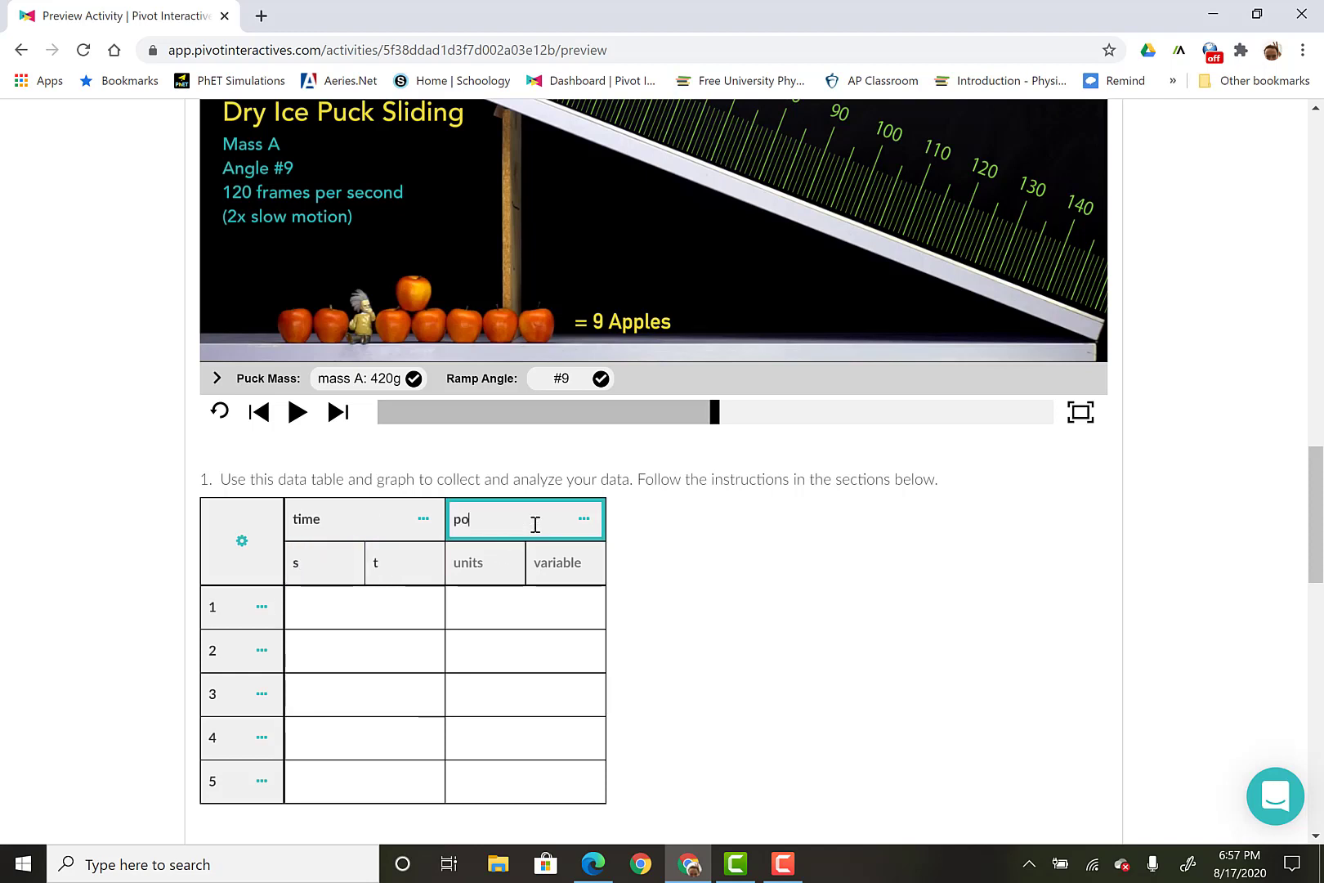
{"action": "type", "text": "sition"}
{"action": "key", "text": "Tab"}
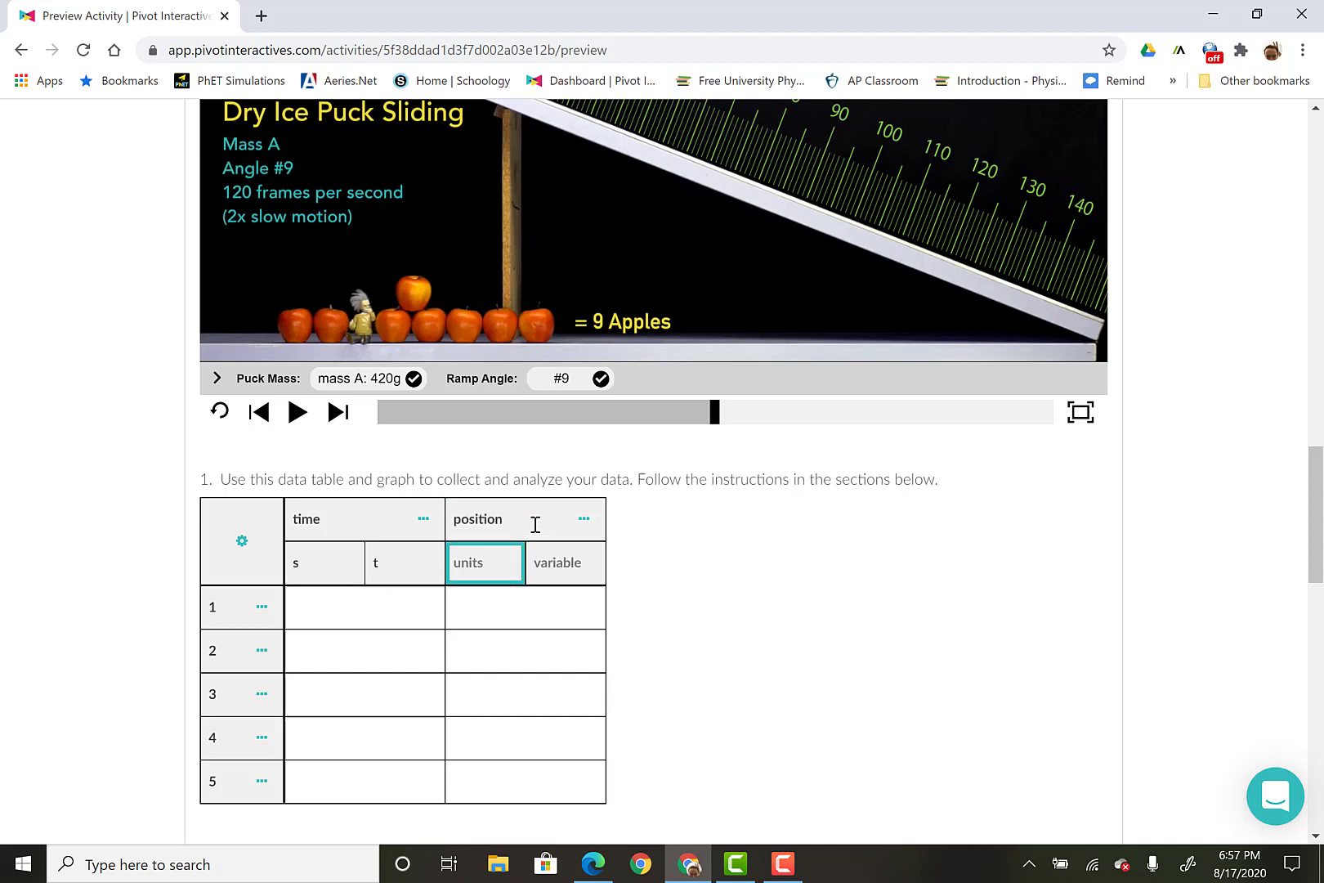
{"action": "key", "text": "Tab"}
{"action": "left_click", "coordinate": [407, 559]}
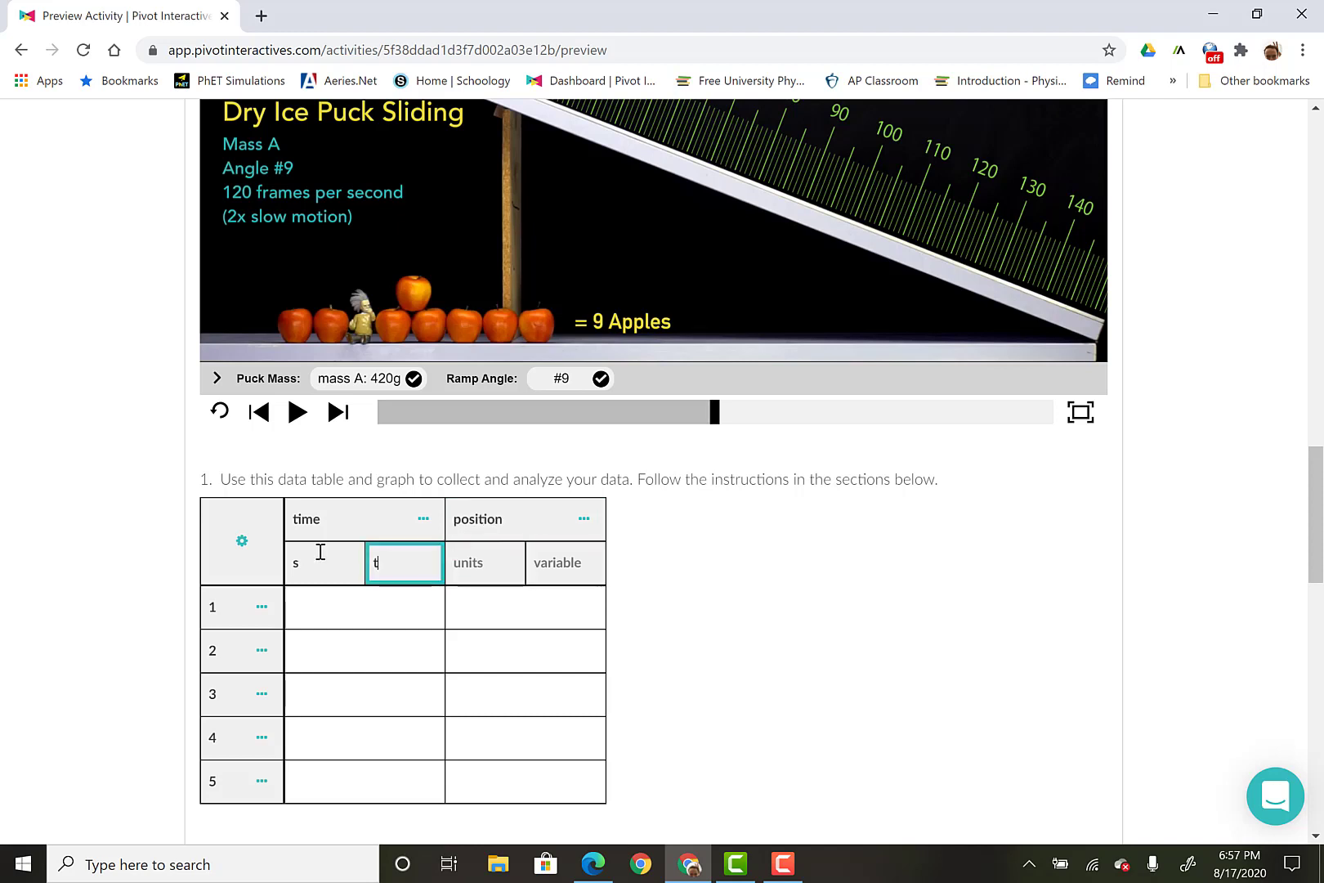
Add a new, unnamed column after the position column.
{"action": "left_click", "coordinate": [584, 523]}
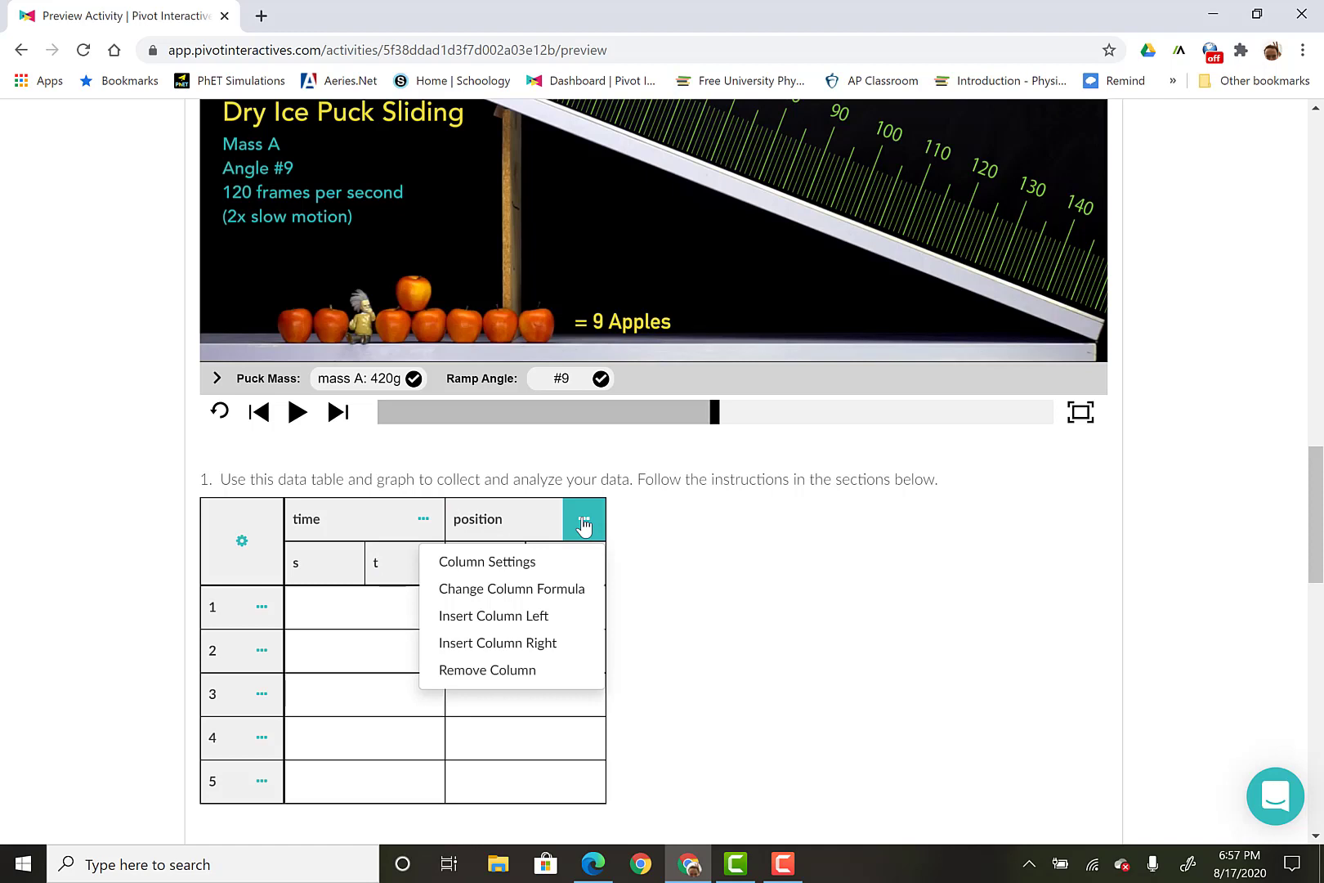
{"action": "left_click", "coordinate": [538, 644]}
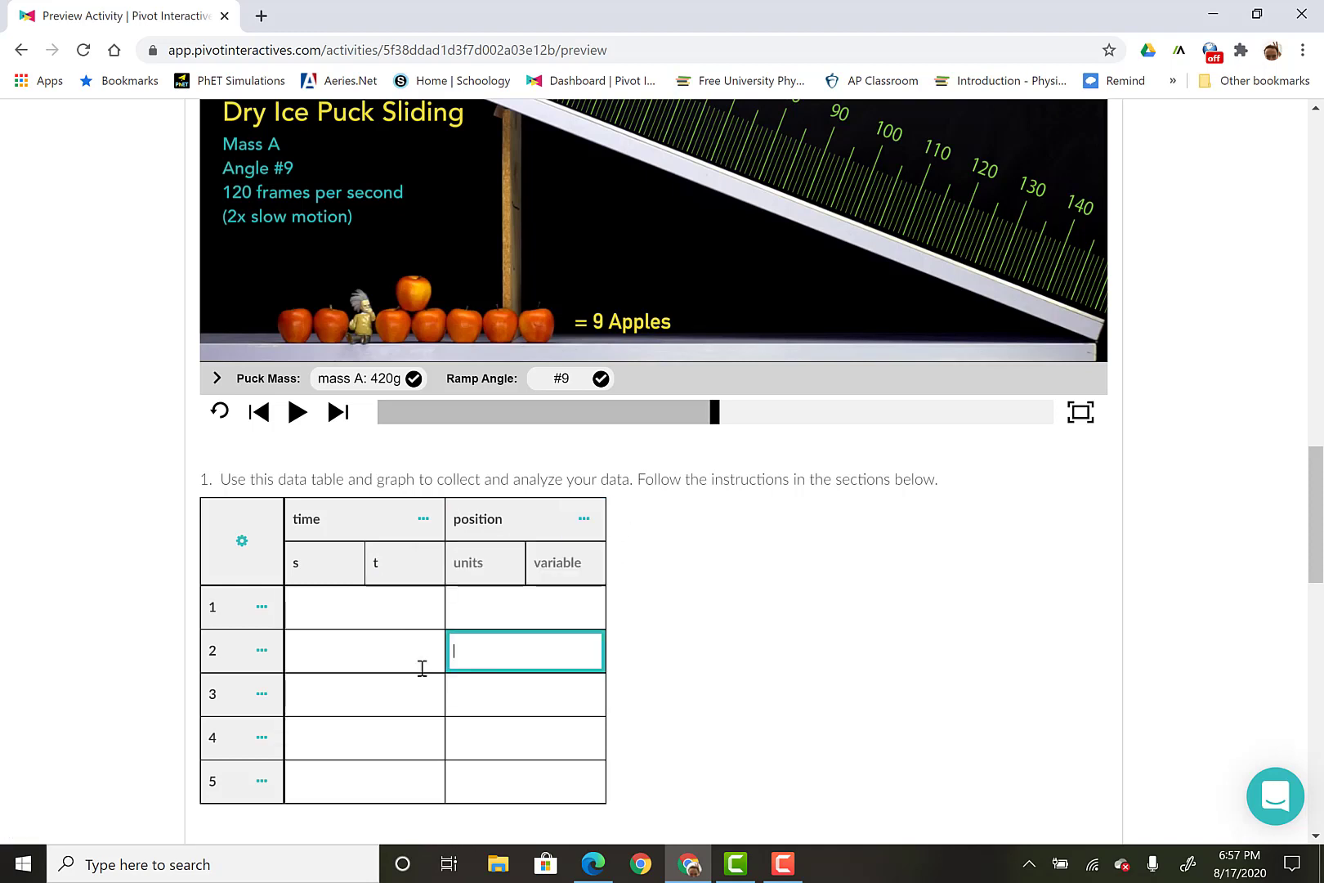
{"action": "left_click", "coordinate": [584, 519]}
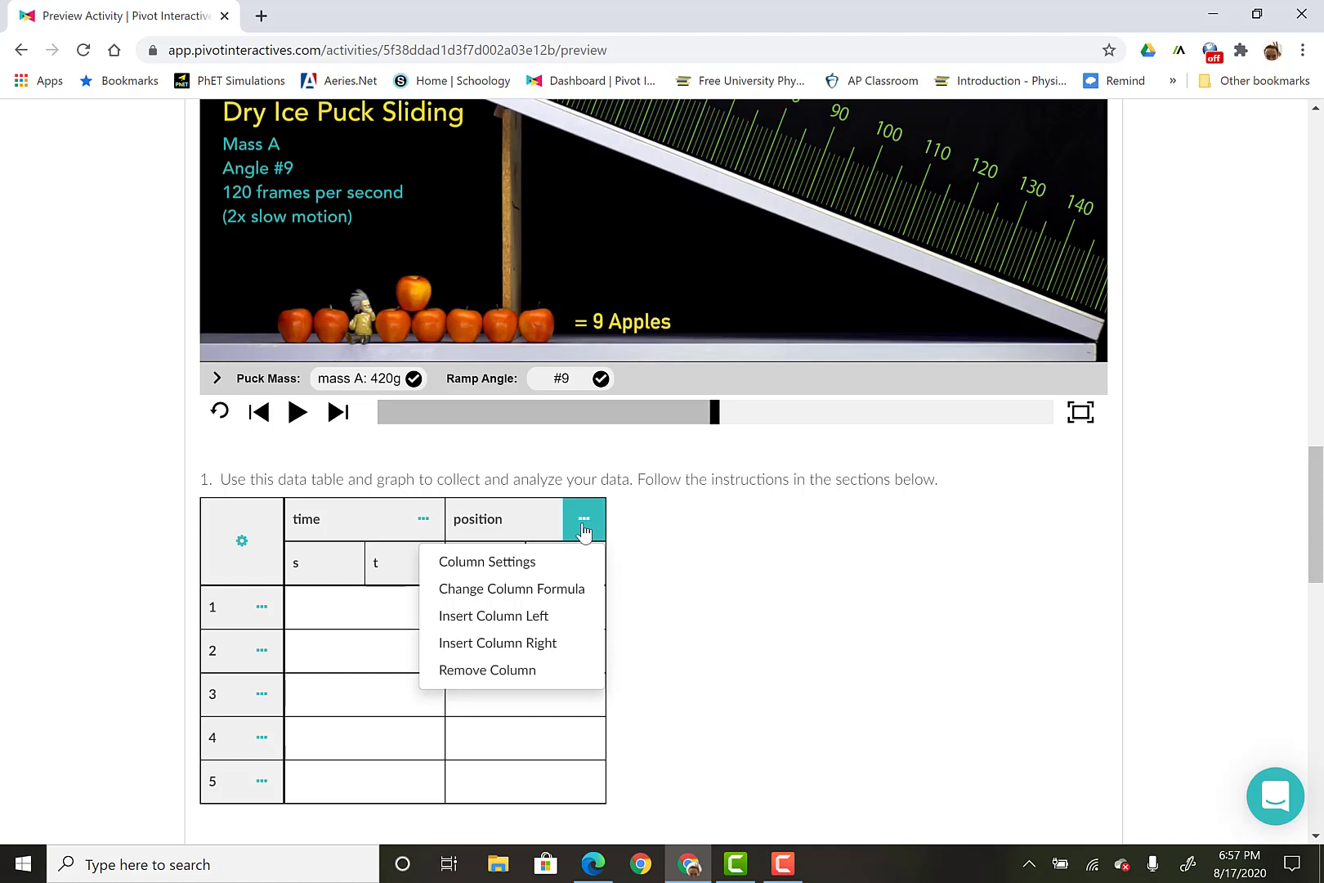
{"action": "left_click", "coordinate": [536, 646]}
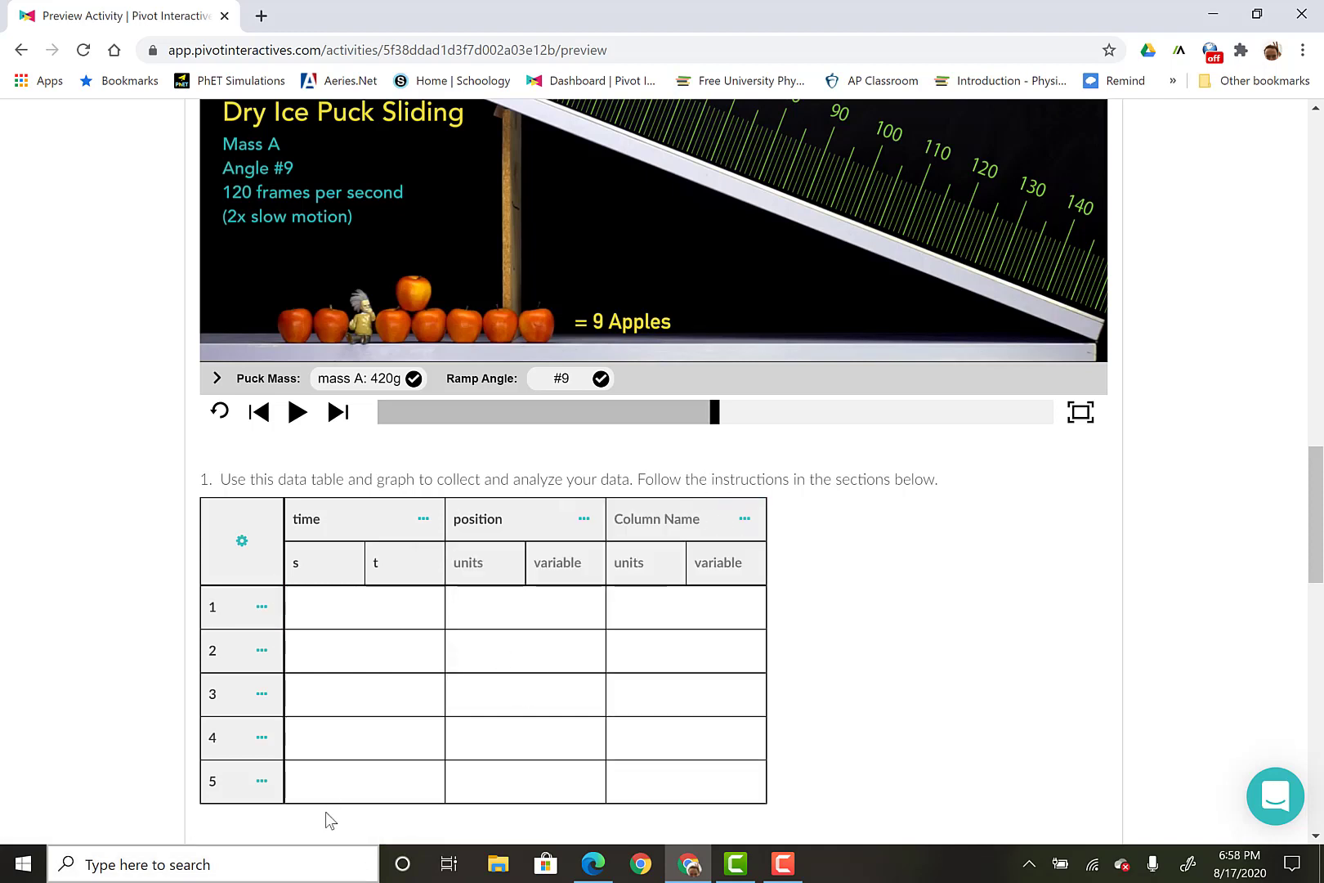
Insert rows below row 5 onward until the table has rows 1–9.
{"action": "scroll", "coordinate": [360, 695], "scroll_direction": "down", "scroll_amount": 3}
{"action": "left_click", "coordinate": [263, 554]}
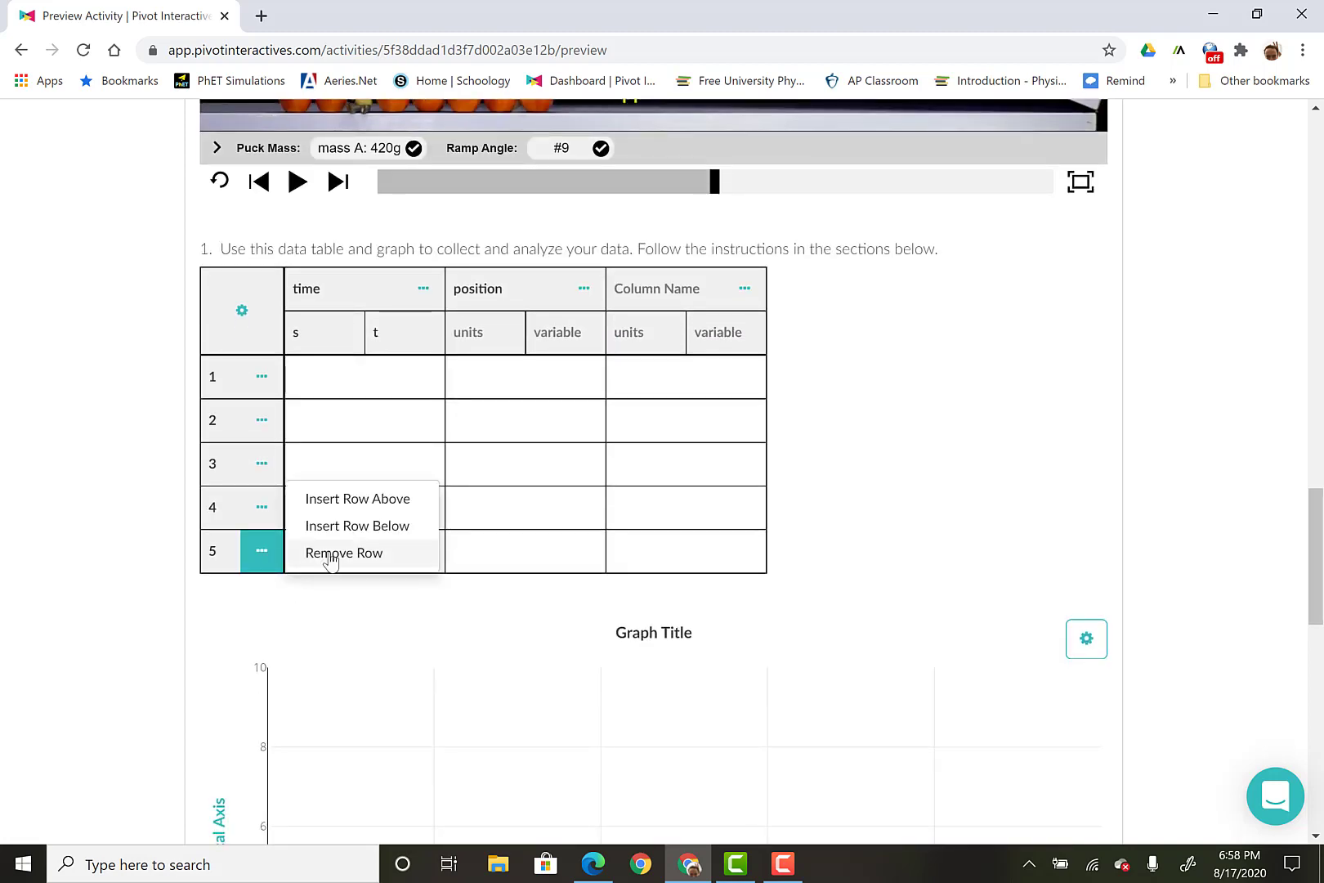
{"action": "left_click", "coordinate": [355, 527]}
{"action": "left_click", "coordinate": [262, 595]}
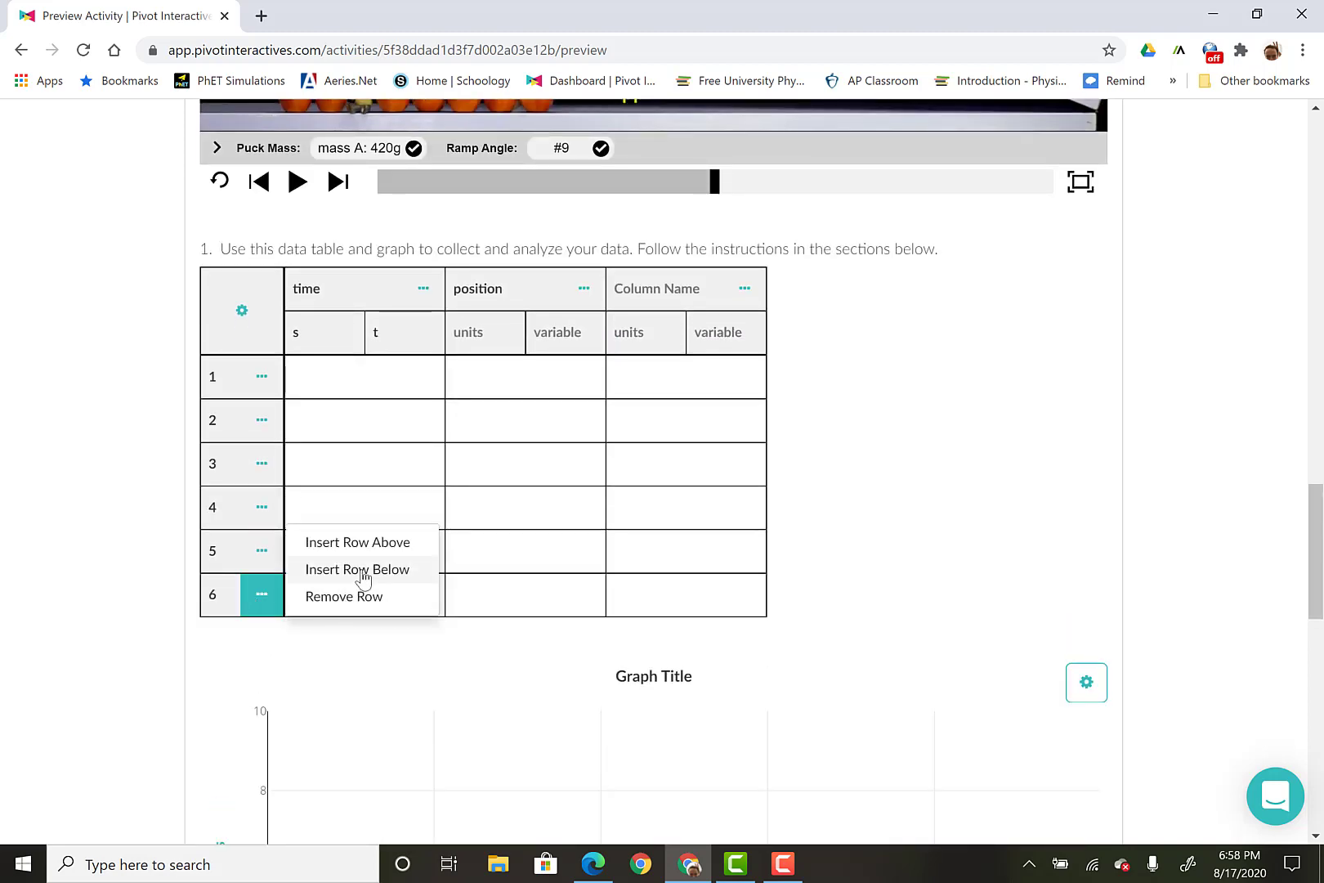
{"action": "left_click", "coordinate": [363, 577]}
{"action": "left_click", "coordinate": [263, 639]}
{"action": "left_click", "coordinate": [383, 613]}
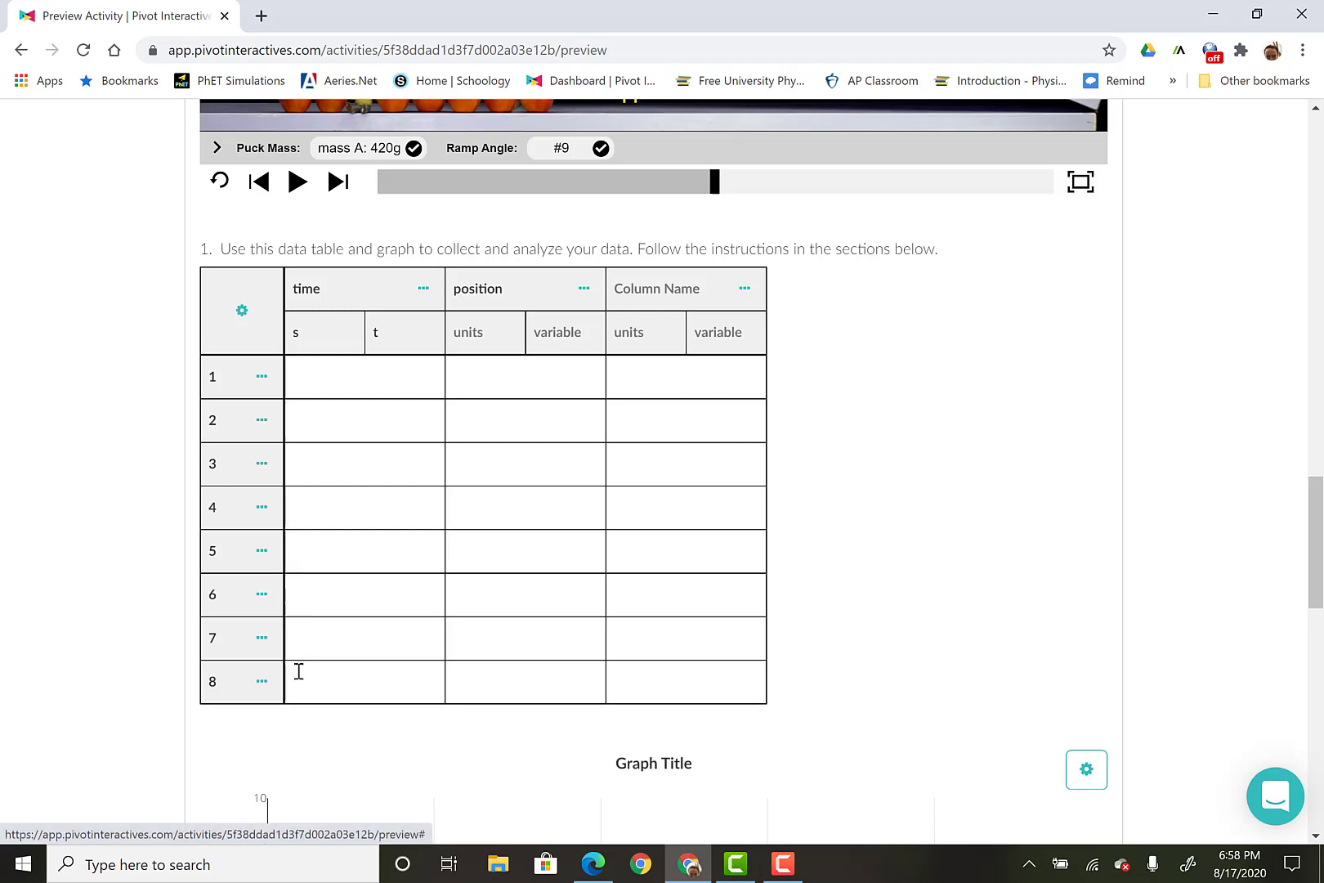
{"action": "left_click", "coordinate": [264, 683]}
{"action": "left_click", "coordinate": [370, 659]}
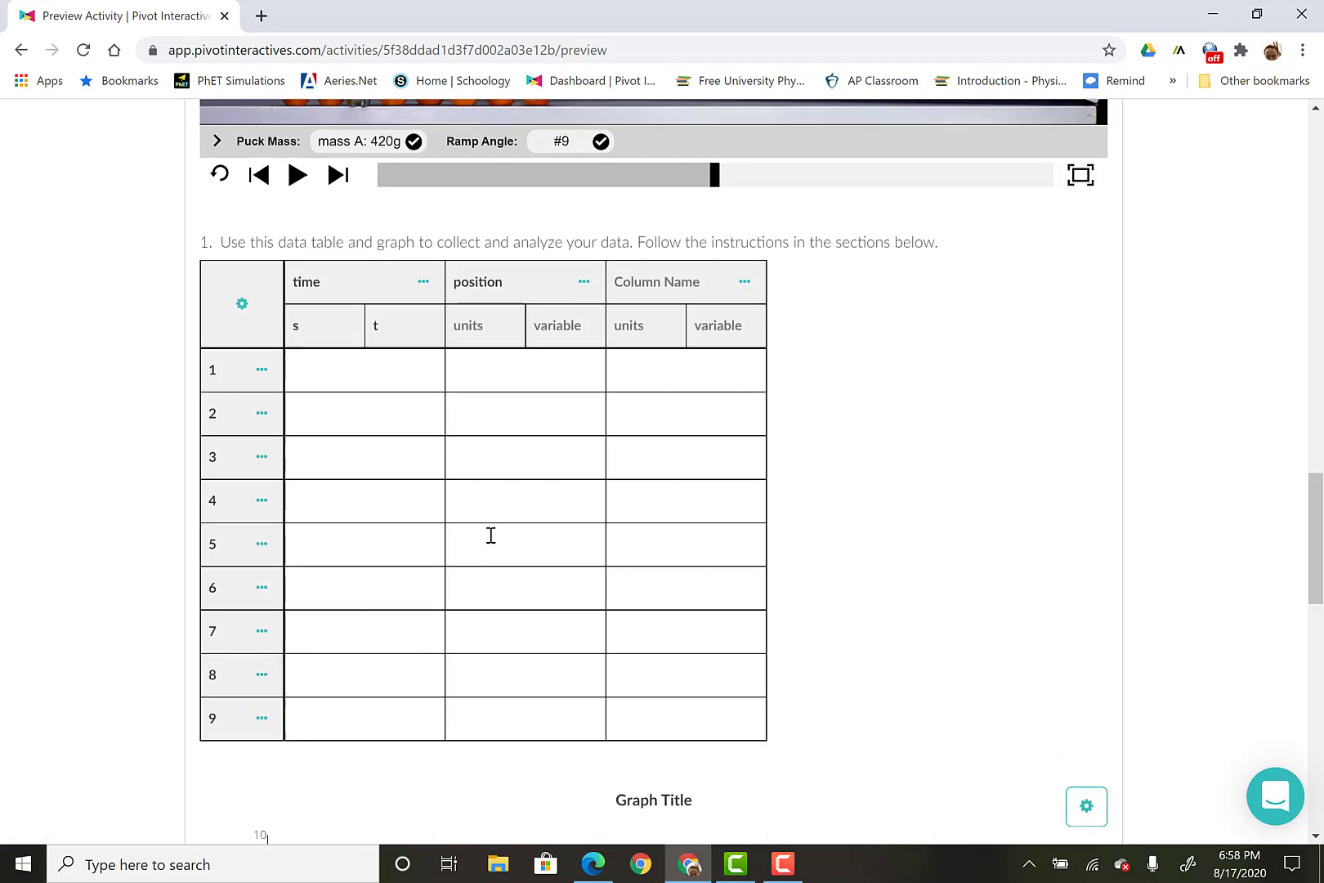
{"action": "scroll", "coordinate": [491, 535], "scroll_direction": "down", "scroll_amount": 5}
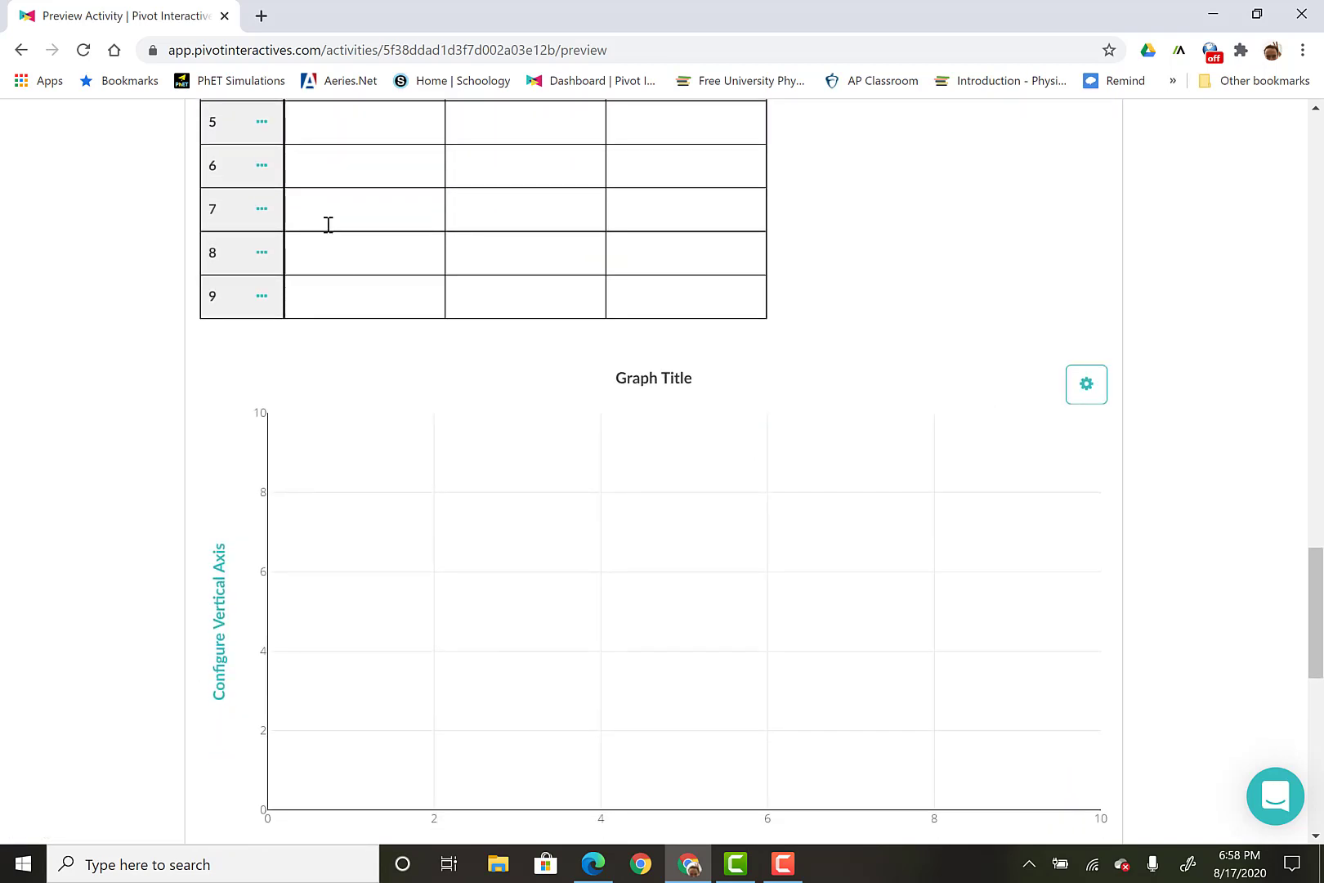
Enter times 1, 2, 4 and positions 2, 4, 6 in table rows 1–3.
{"action": "scroll", "coordinate": [328, 225], "scroll_direction": "up", "scroll_amount": 4}
{"action": "left_click", "coordinate": [361, 242]}
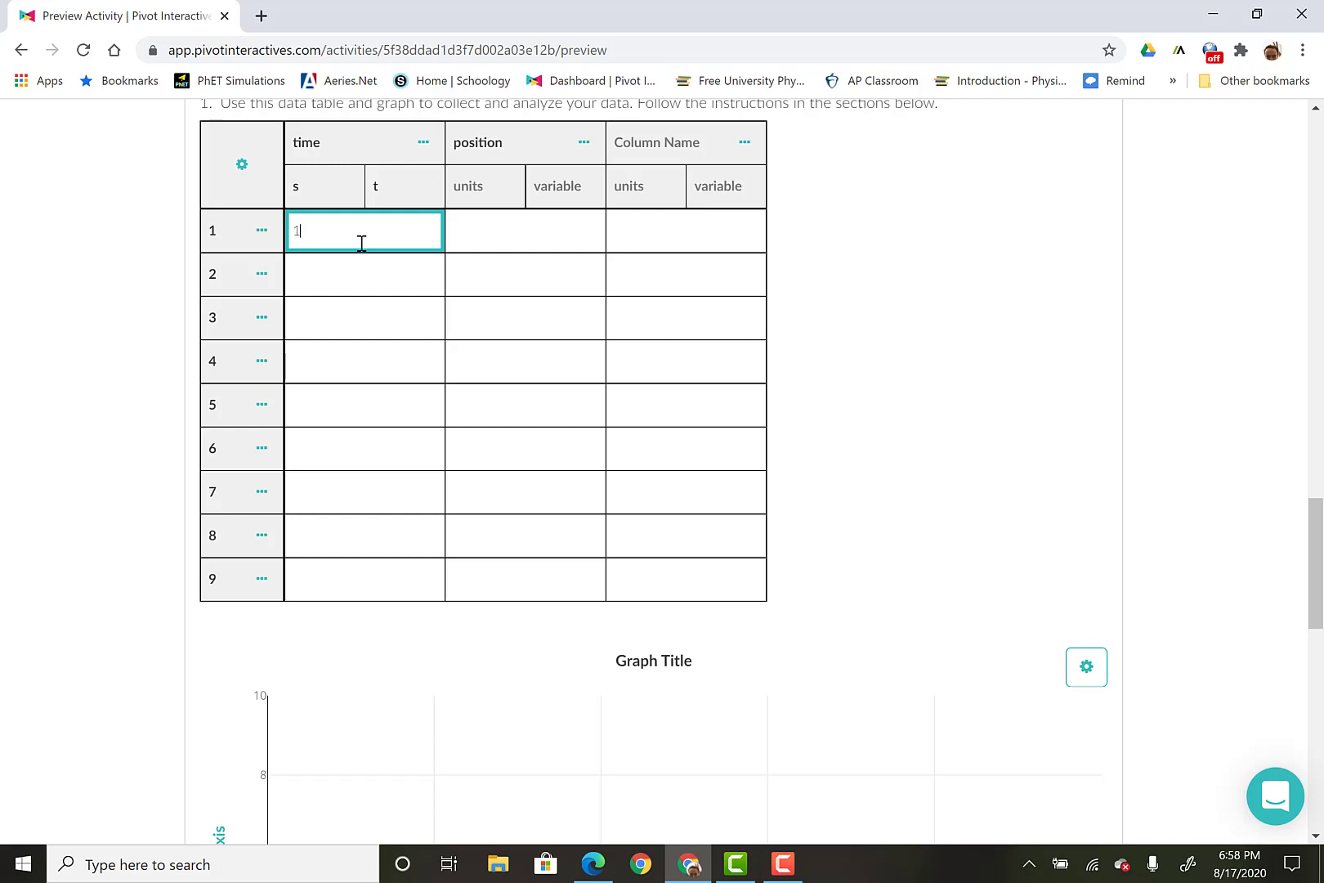
{"action": "key", "text": "Tab"}
{"action": "left_click", "coordinate": [339, 278]}
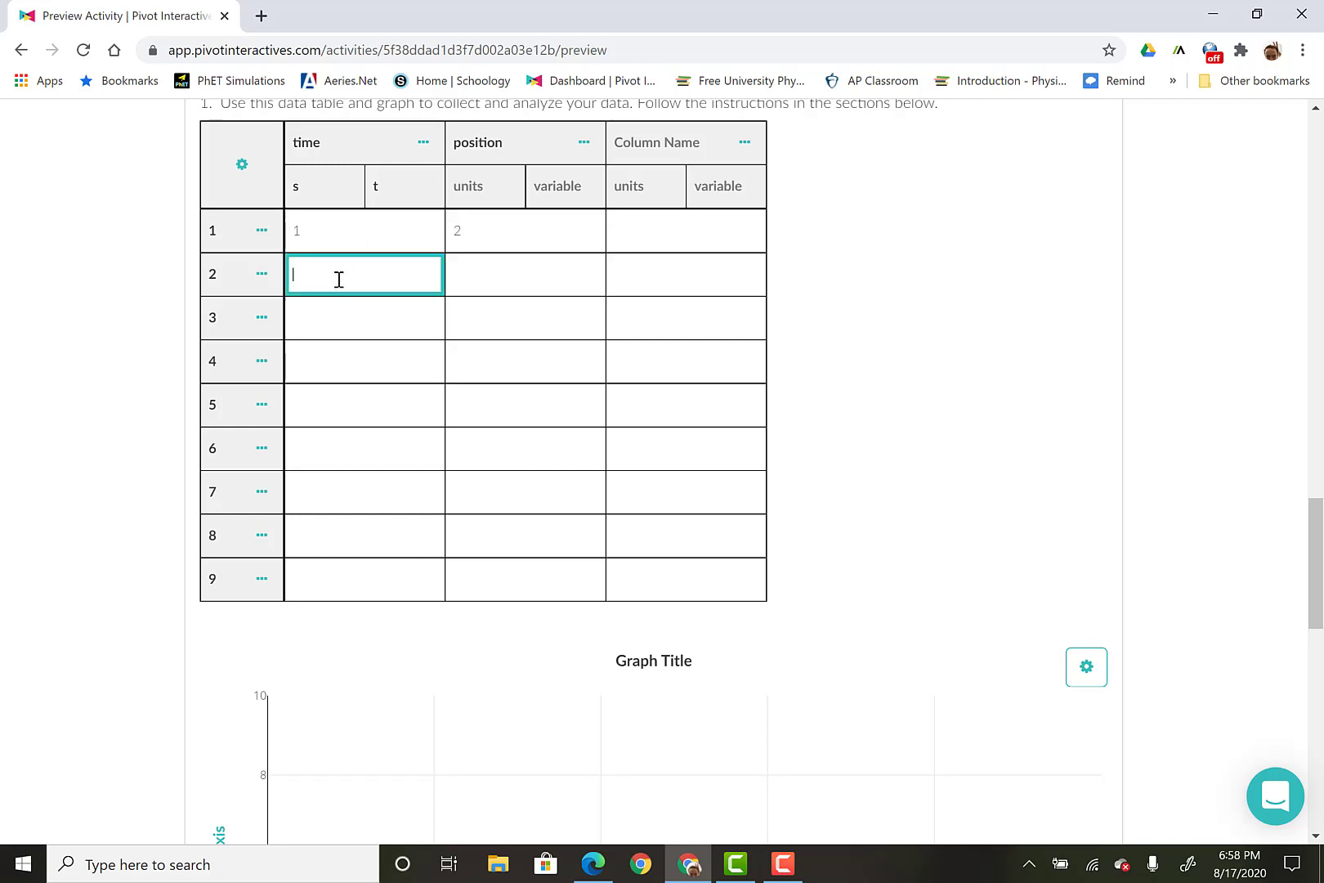
{"action": "type", "text": "2"}
{"action": "left_click", "coordinate": [490, 270]}
{"action": "type", "text": "4"}
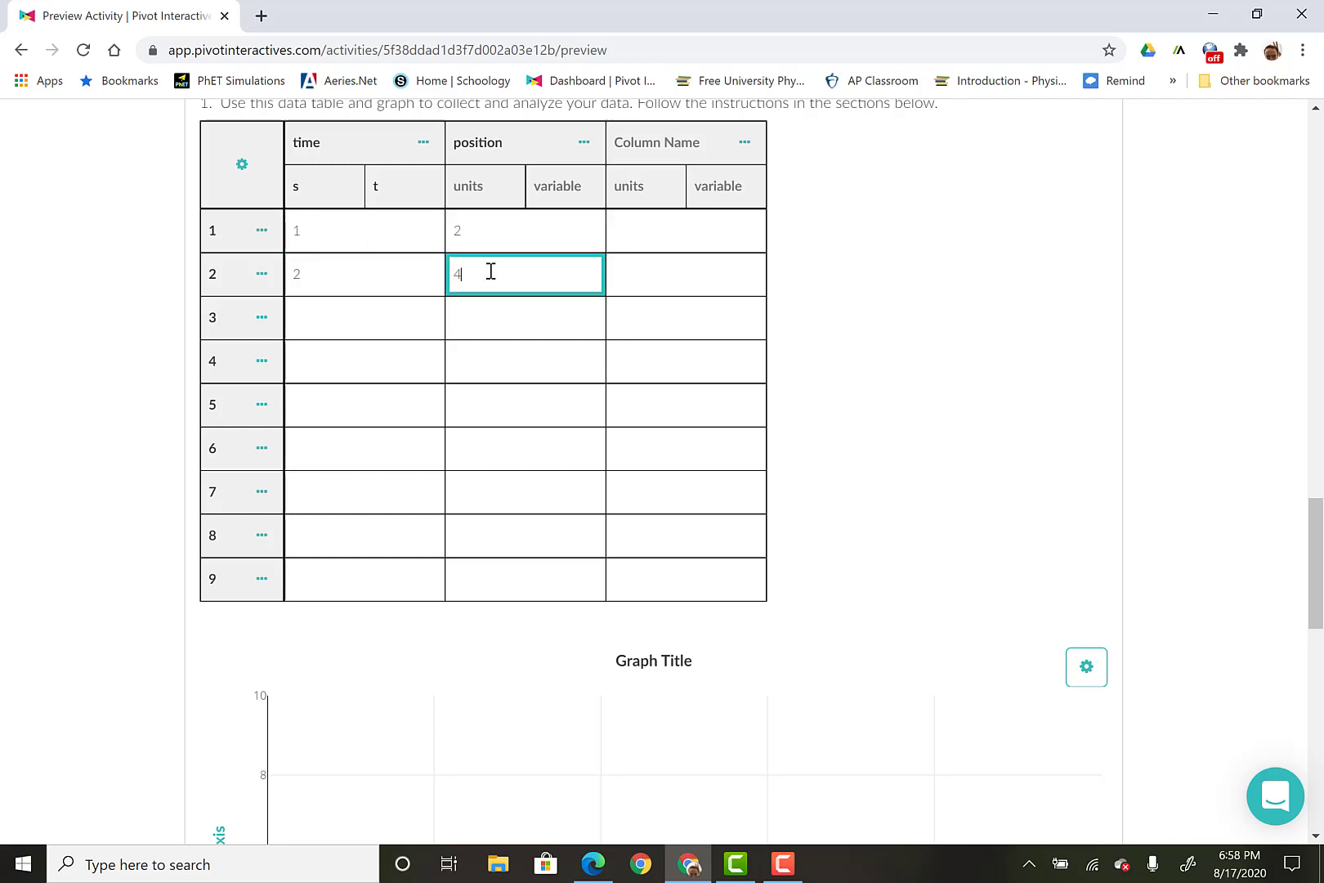
{"action": "left_click", "coordinate": [360, 331]}
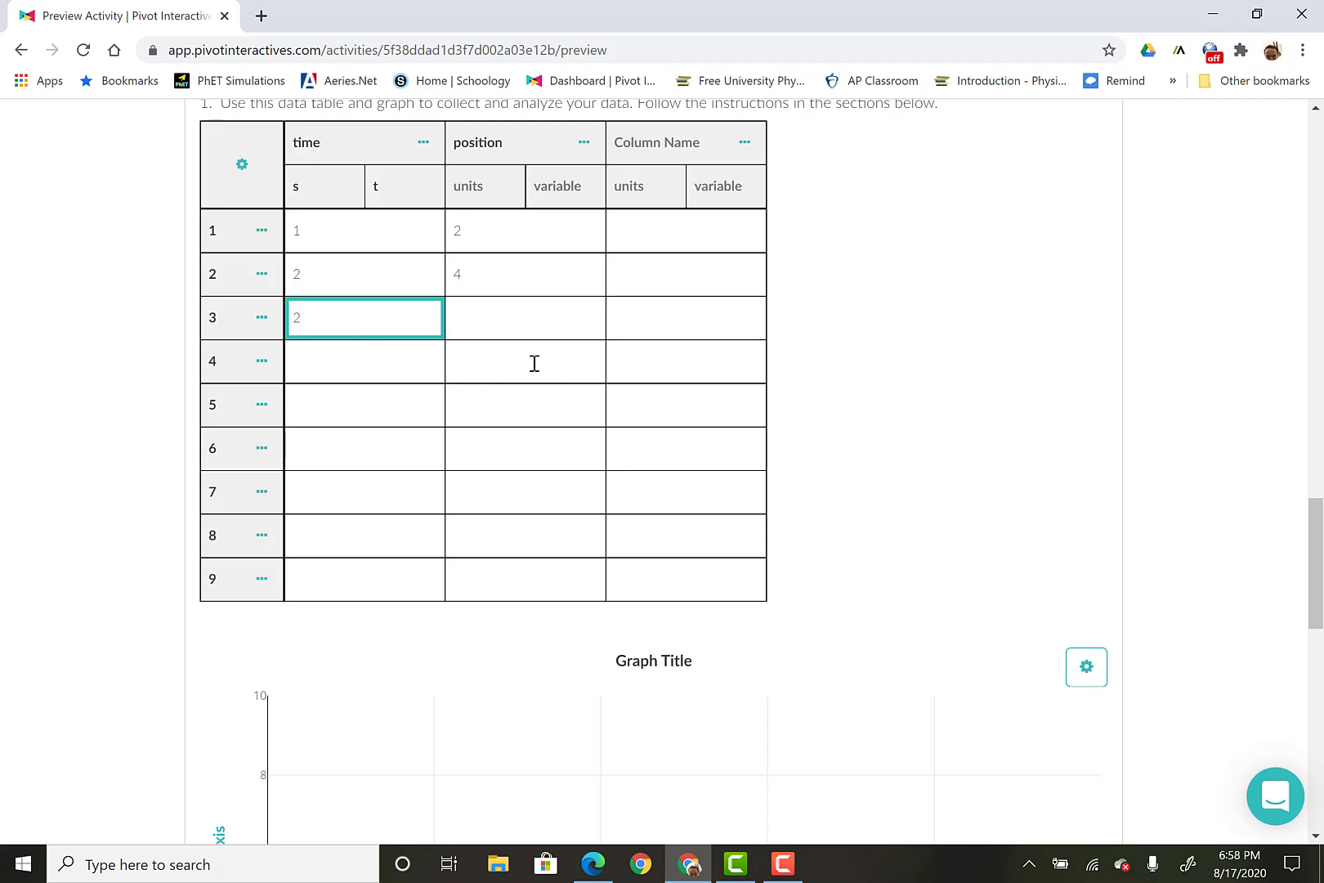
{"action": "left_click", "coordinate": [557, 320]}
{"action": "type", "text": "6"}
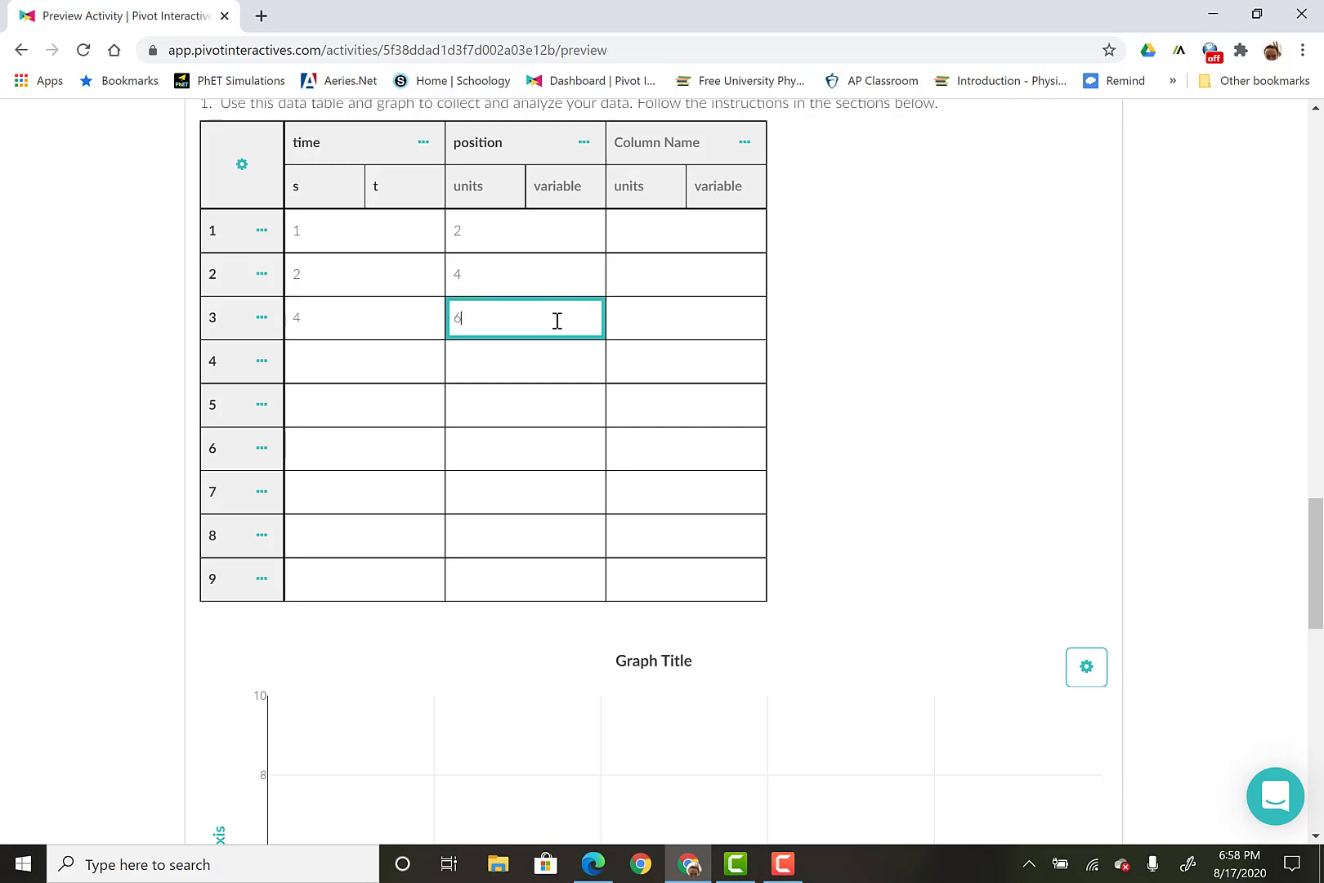
Open the graph's settings options below the table.
{"action": "scroll", "coordinate": [870, 573], "scroll_direction": "down", "scroll_amount": 2}
{"action": "left_click", "coordinate": [1087, 511]}
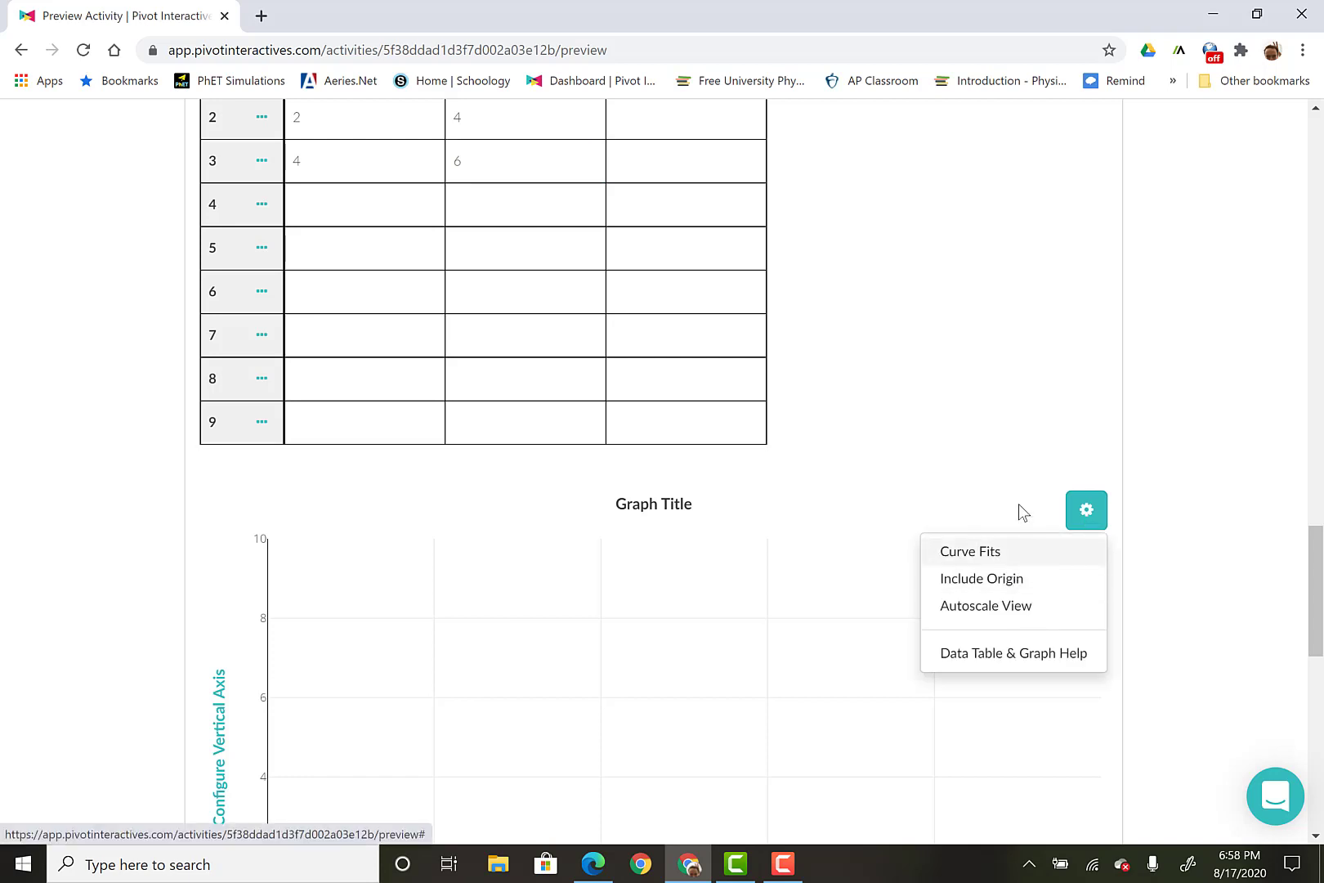
{"action": "scroll", "coordinate": [916, 477], "scroll_direction": "down", "scroll_amount": 1}
{"action": "scroll", "coordinate": [918, 477], "scroll_direction": "down", "scroll_amount": 5}
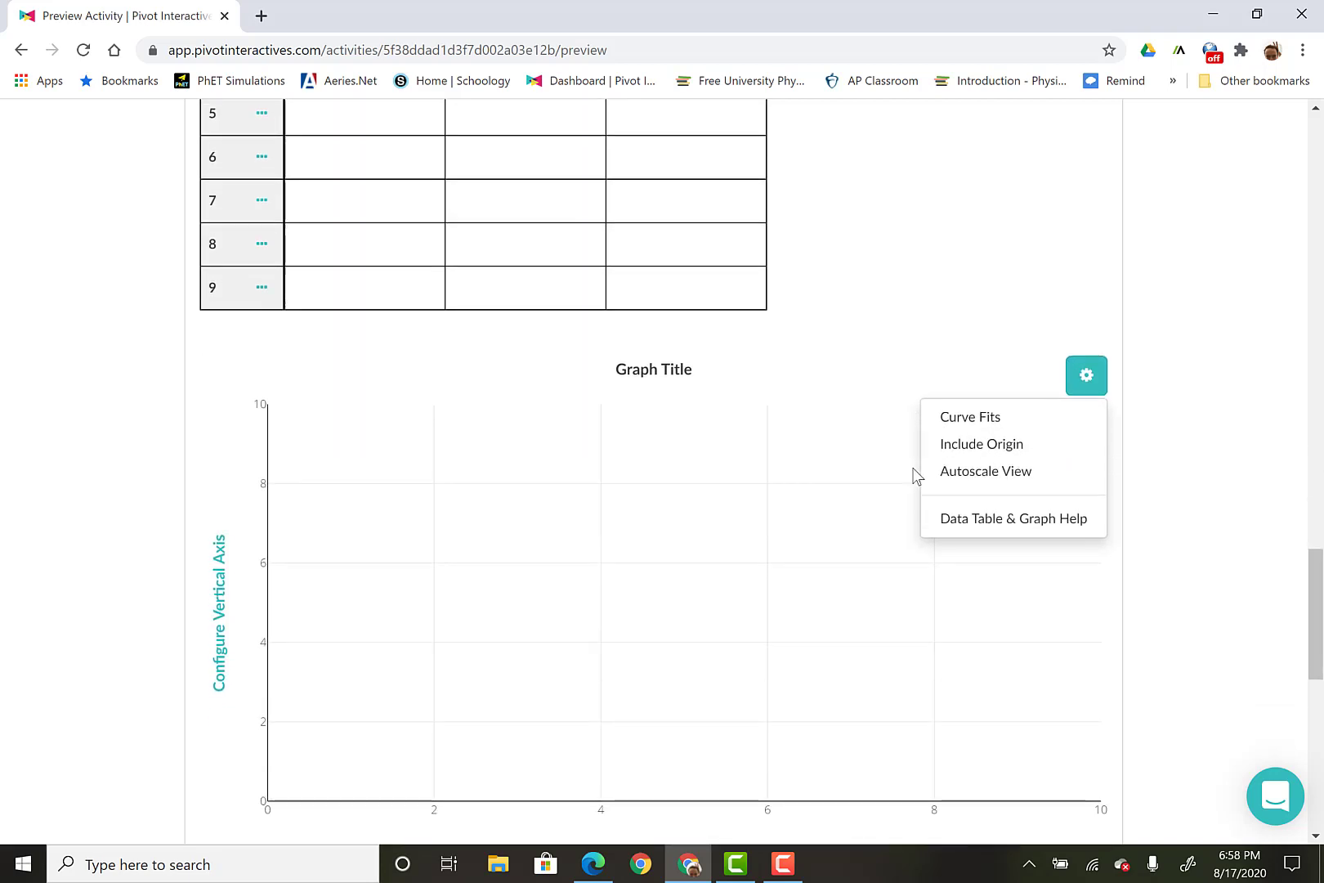
Set the graph's vertical axis to the position column.
{"action": "left_click", "coordinate": [649, 450]}
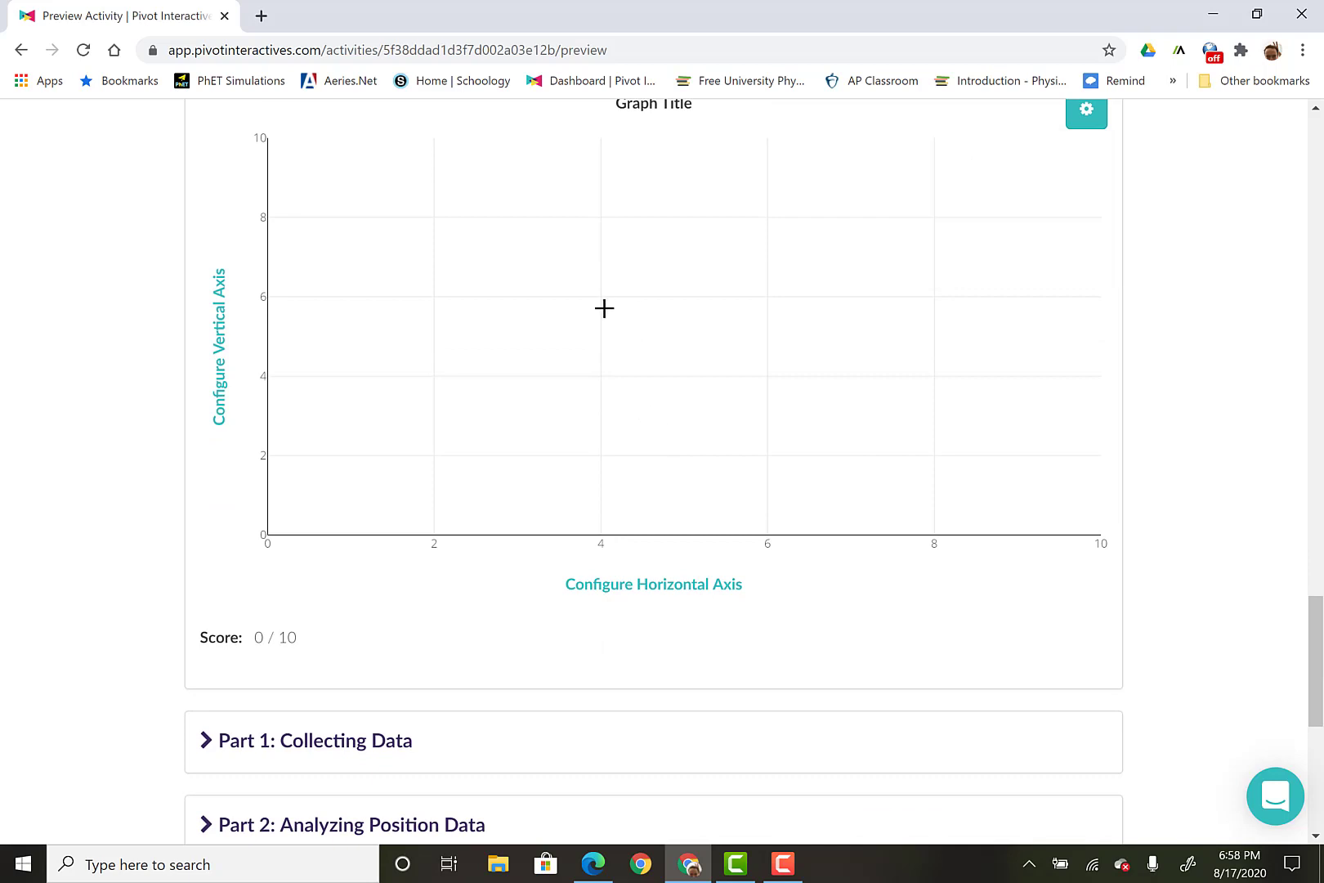
{"action": "scroll", "coordinate": [605, 308], "scroll_direction": "up", "scroll_amount": 4}
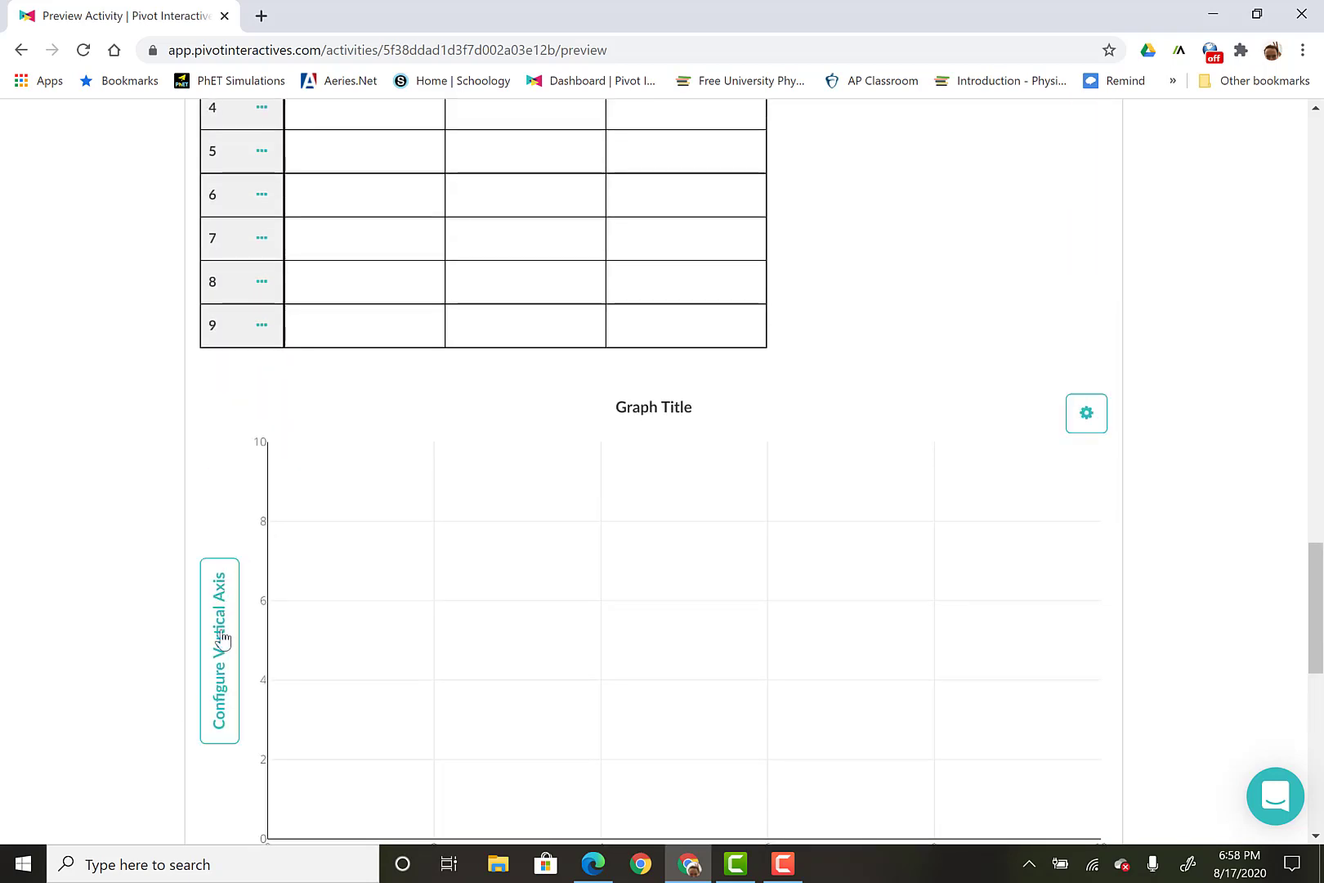
{"action": "left_click", "coordinate": [221, 638]}
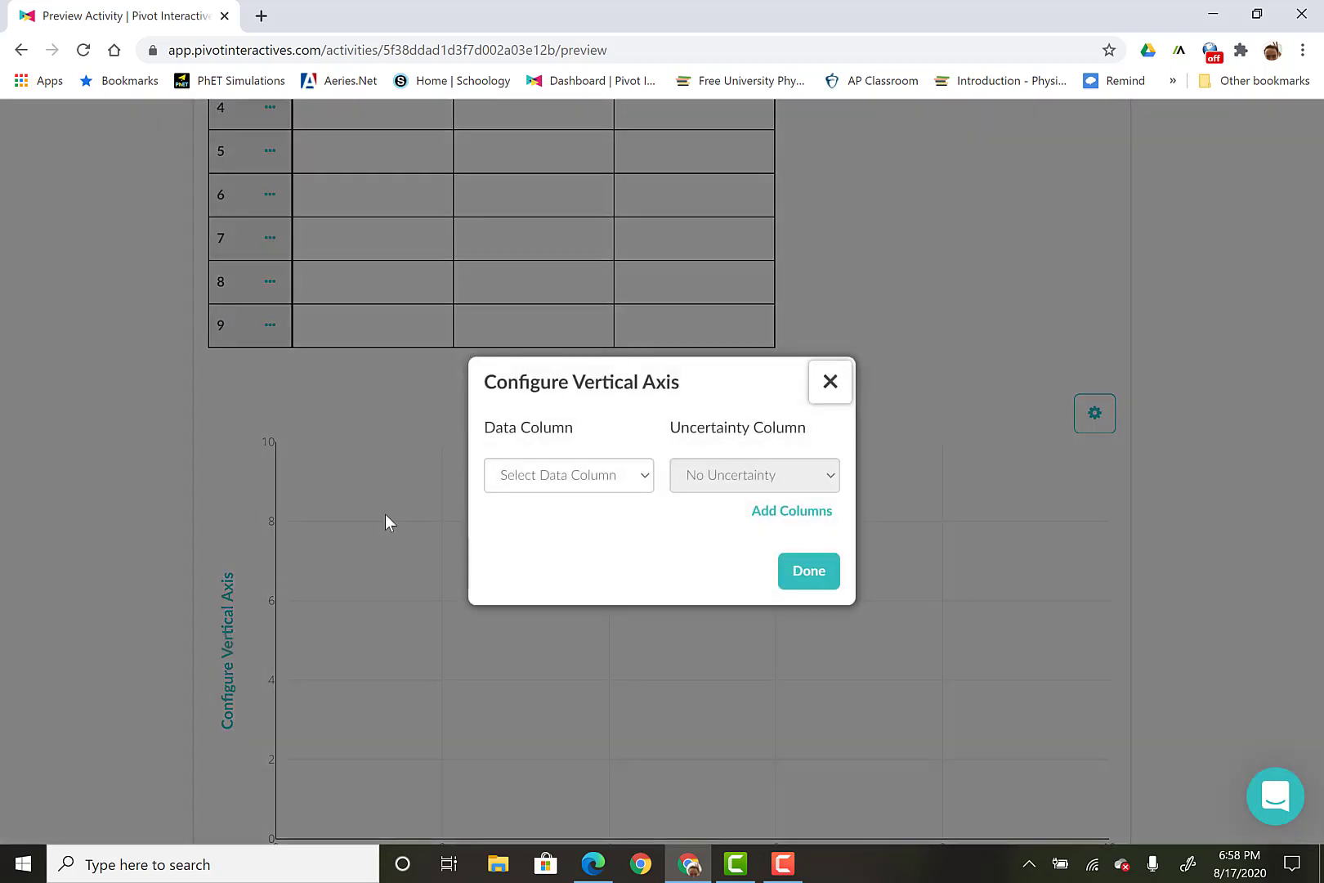
{"action": "left_click", "coordinate": [642, 478]}
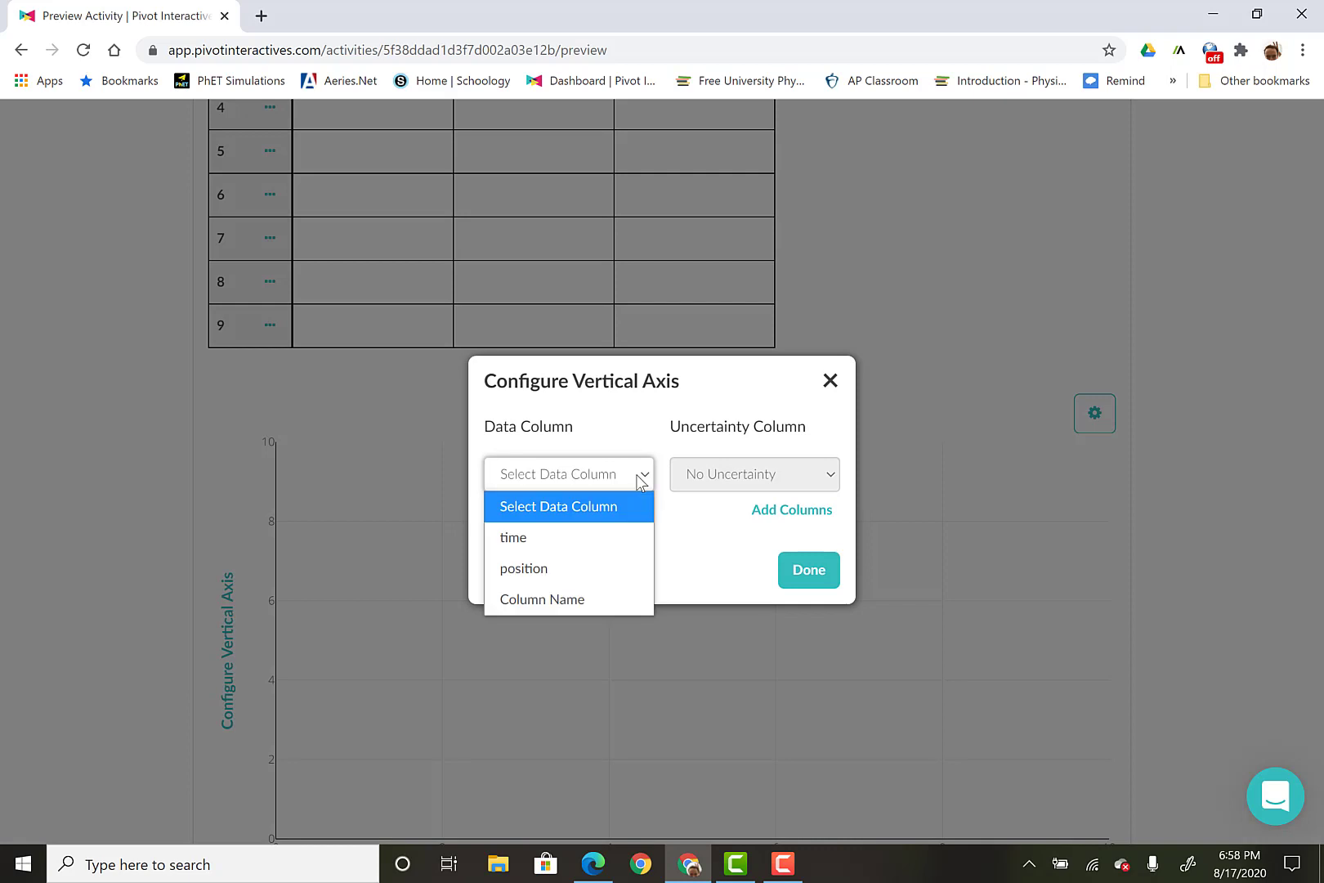
{"action": "left_click", "coordinate": [564, 571]}
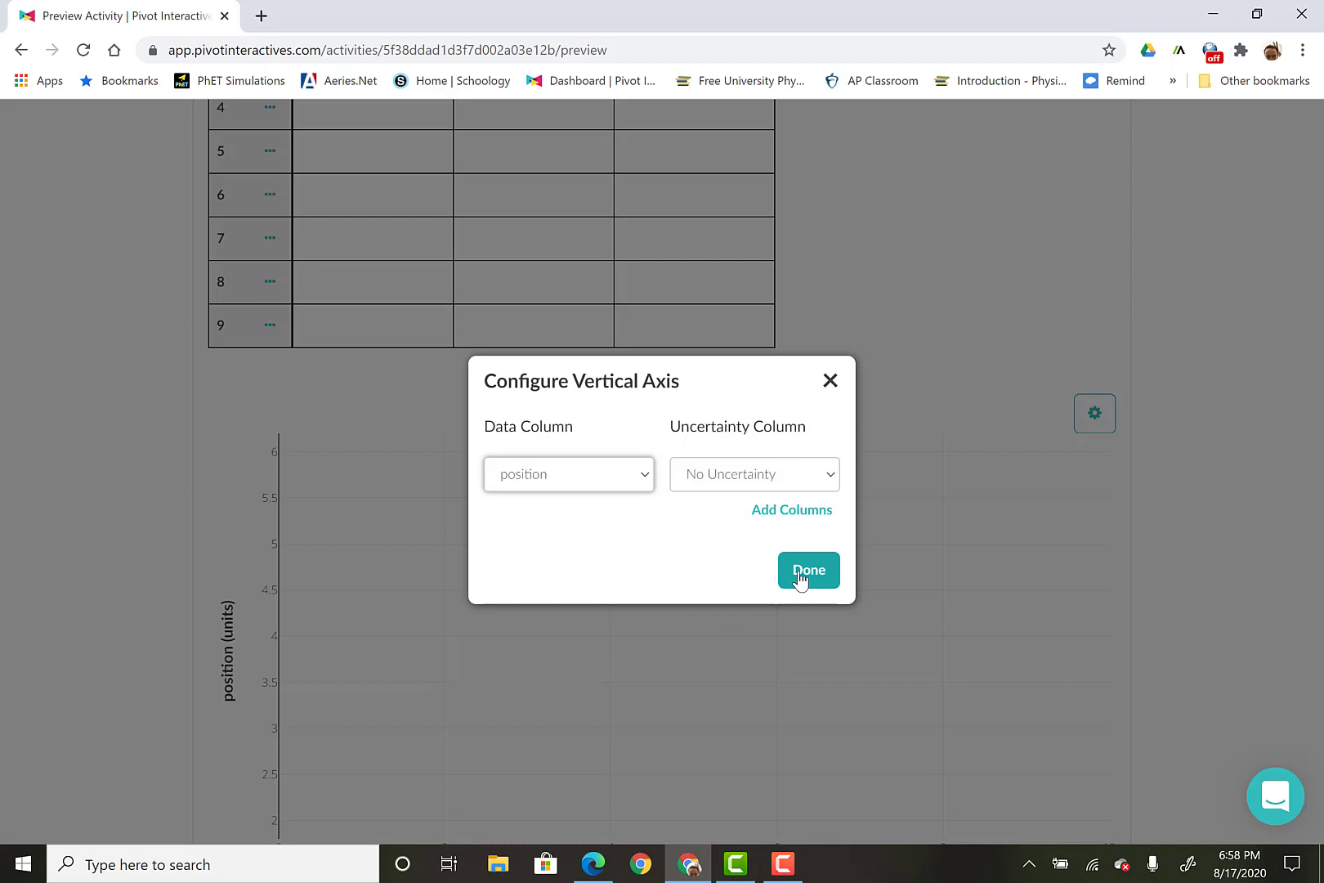
{"action": "left_click", "coordinate": [800, 576]}
Set the graph's horizontal axis to the time column, giving a position vs time plot.
{"action": "scroll", "coordinate": [816, 665], "scroll_direction": "down", "scroll_amount": 4}
{"action": "left_click", "coordinate": [683, 589]}
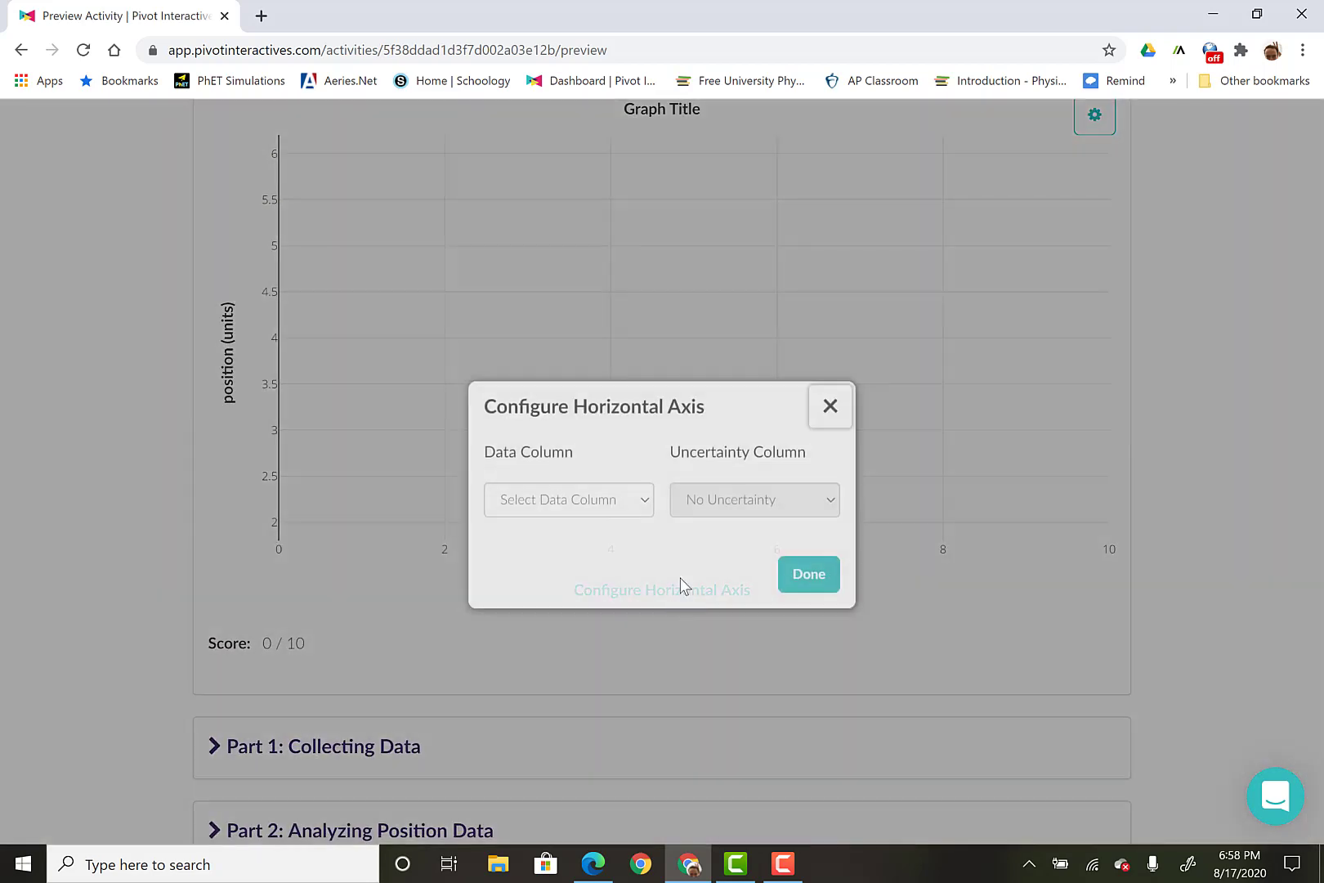
{"action": "left_click", "coordinate": [648, 488]}
{"action": "left_click", "coordinate": [609, 554]}
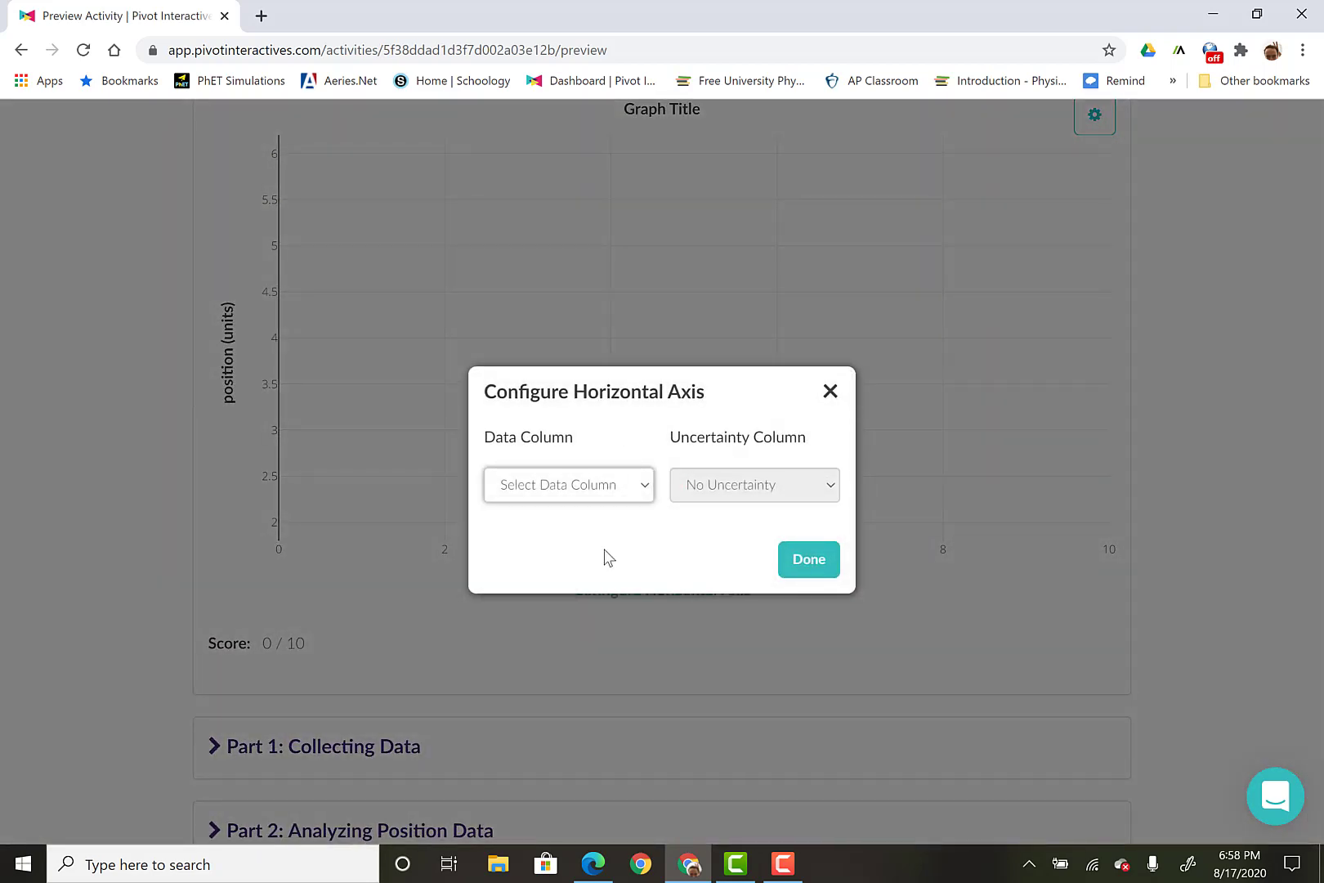
{"action": "left_click", "coordinate": [809, 559]}
{"action": "scroll", "coordinate": [844, 405], "scroll_direction": "up", "scroll_amount": 1}
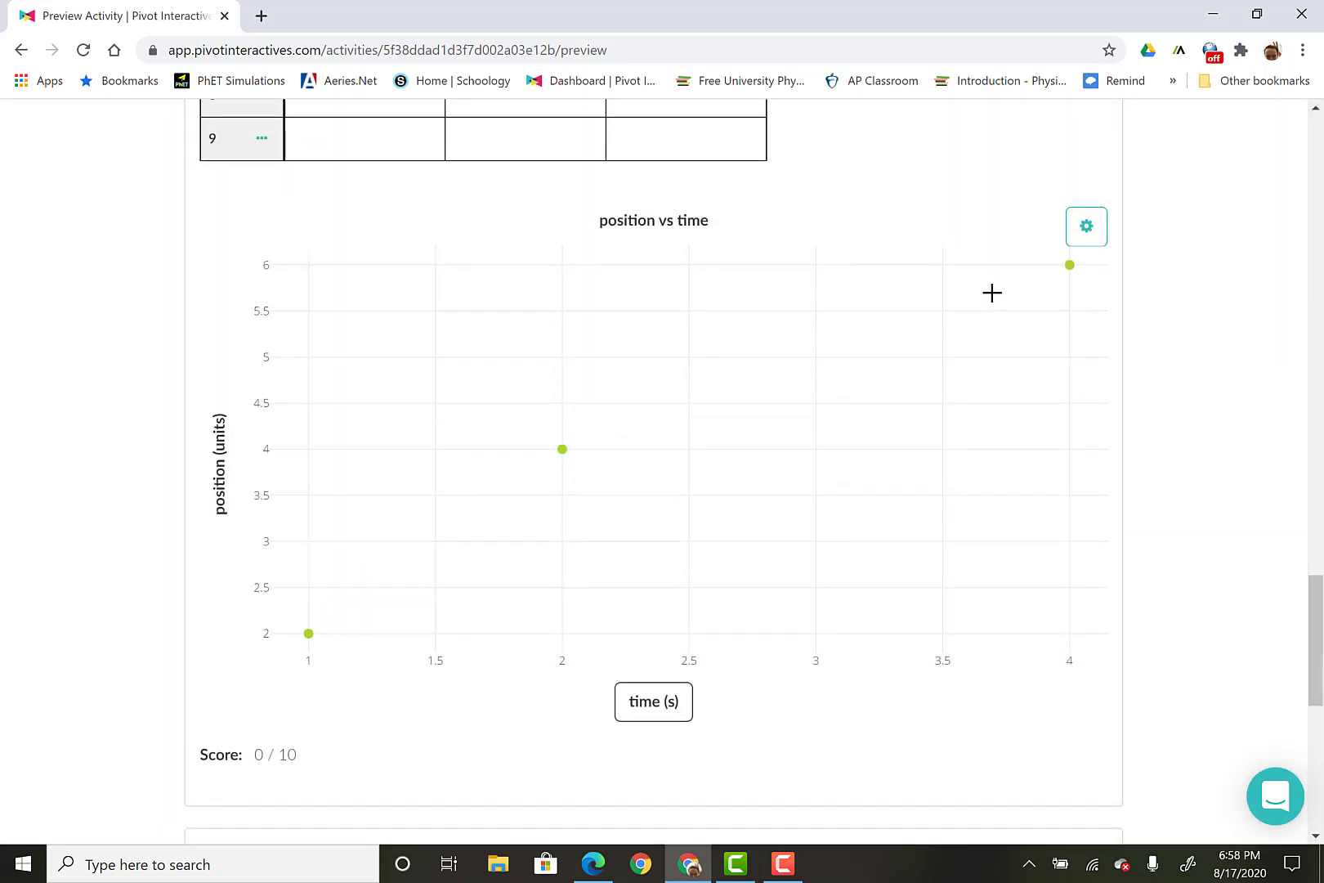
{"action": "left_click", "coordinate": [1094, 229]}
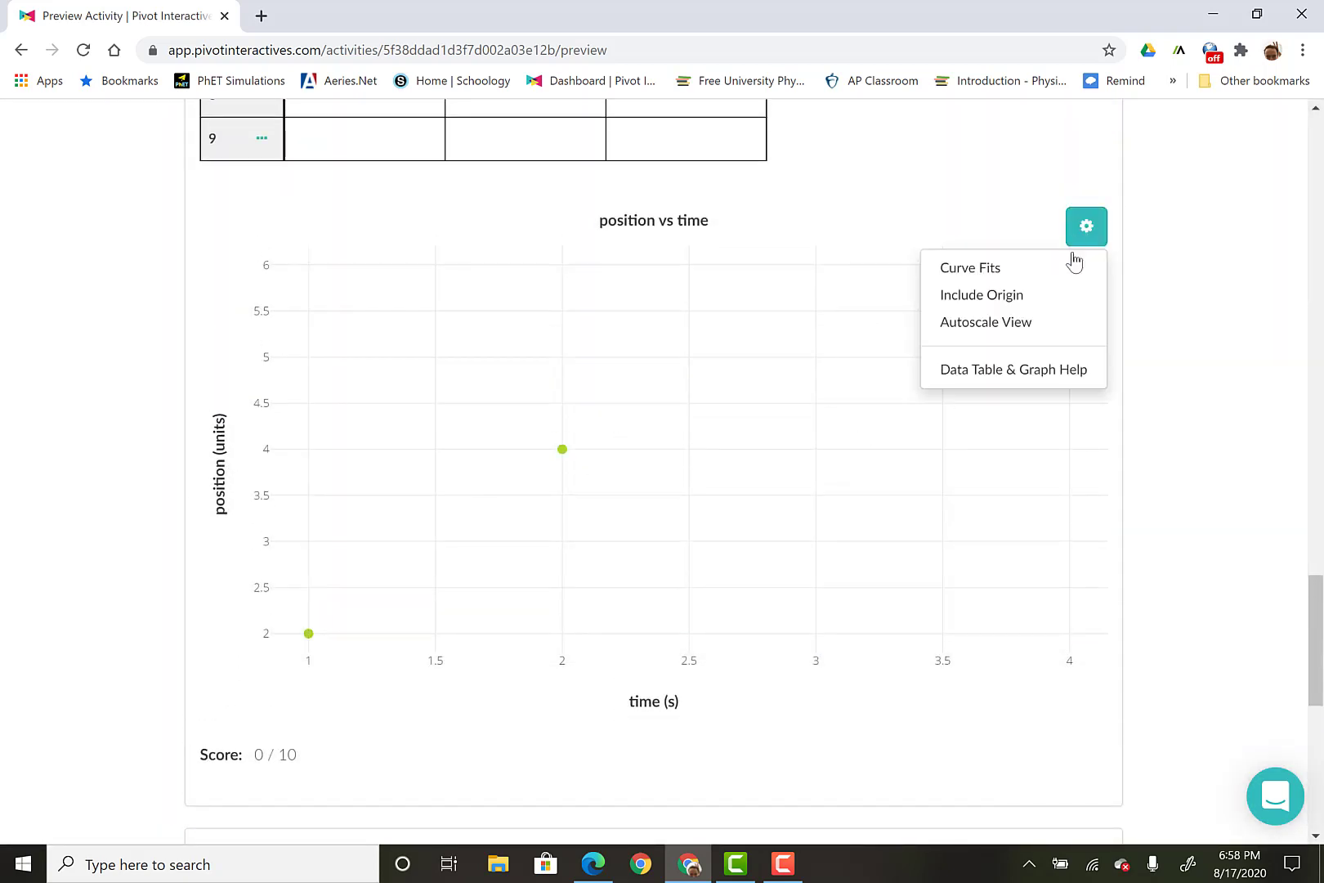
{"action": "left_click", "coordinate": [1023, 269]}
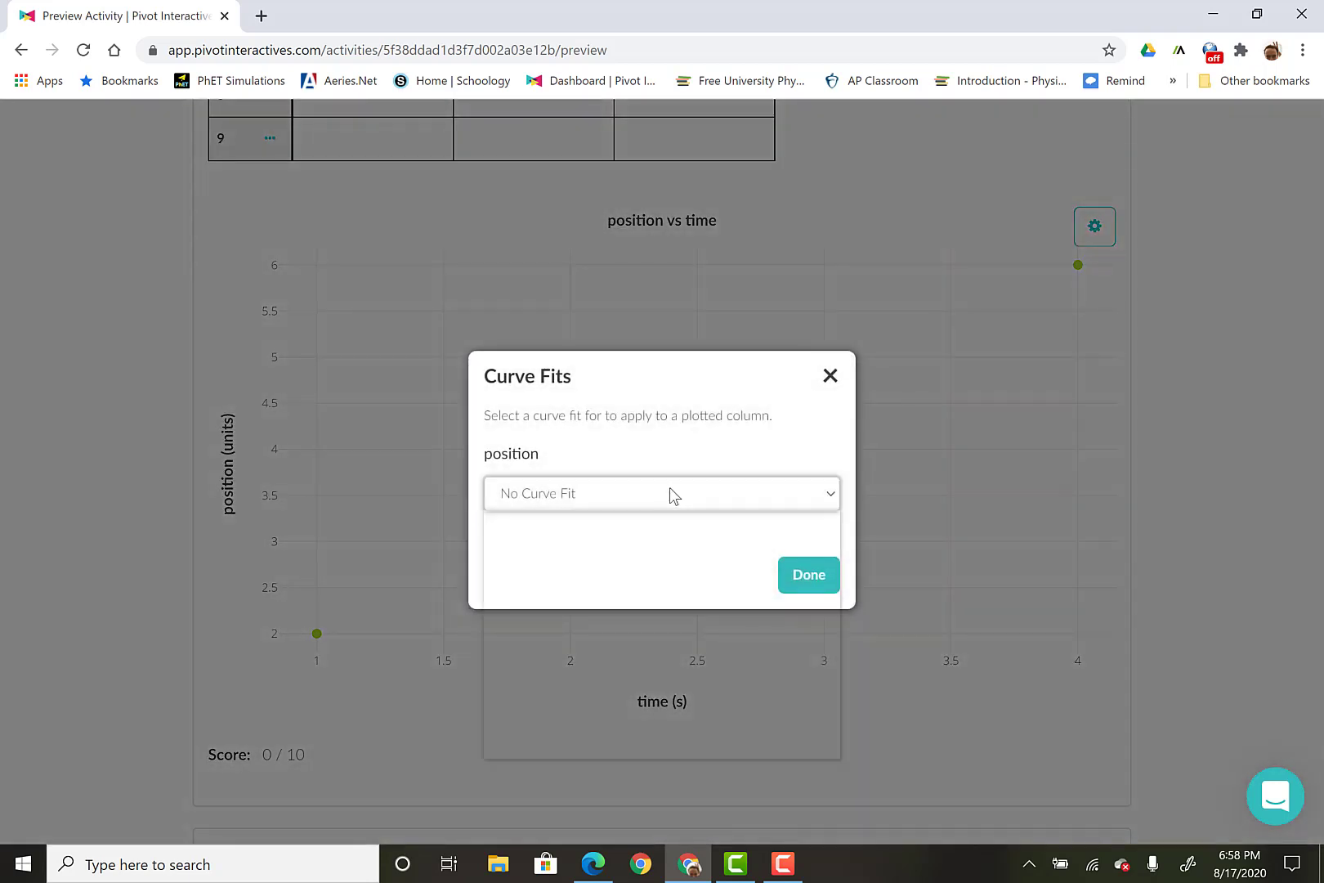
{"action": "left_click", "coordinate": [668, 494]}
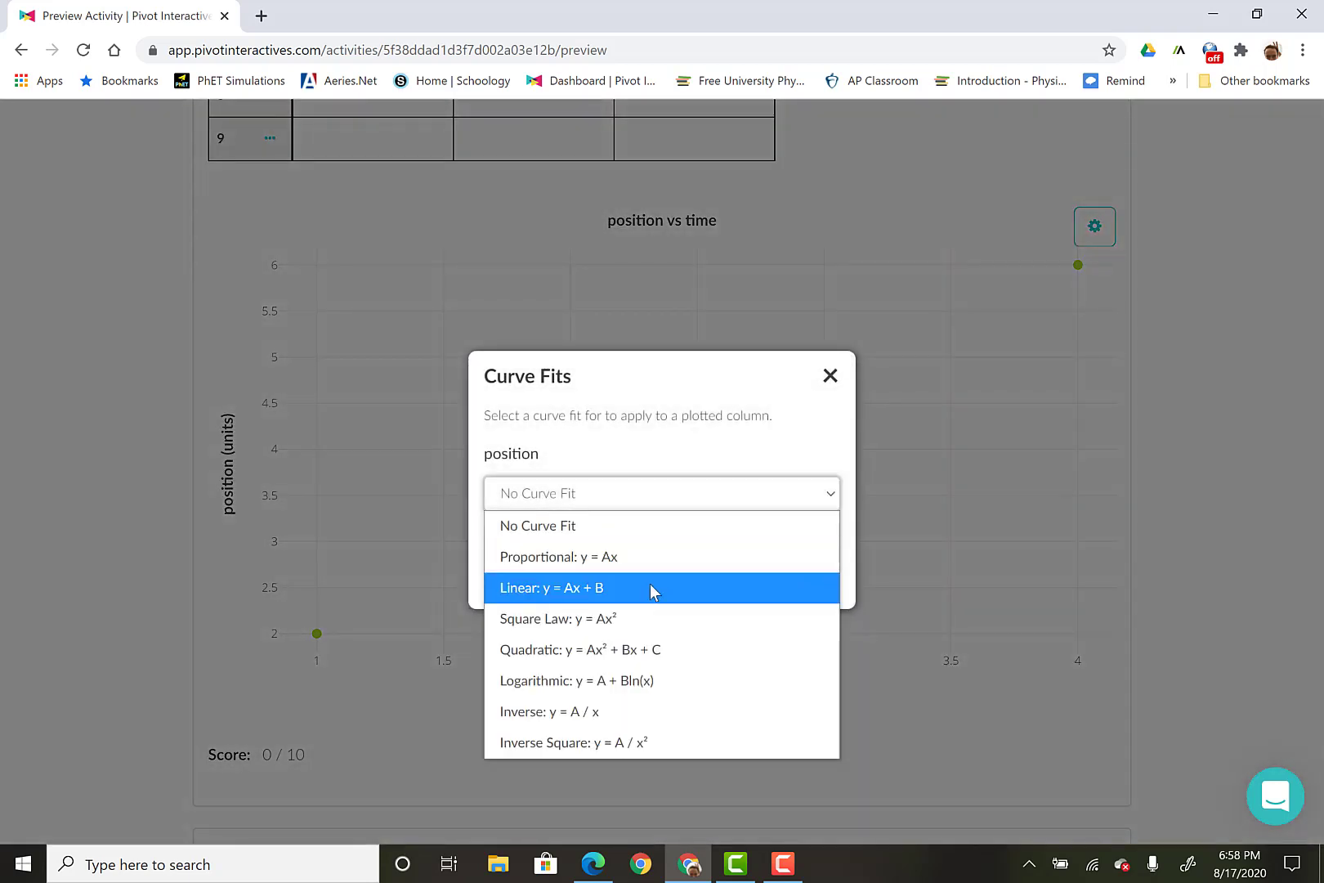
{"action": "left_click", "coordinate": [834, 377]}
{"action": "left_click", "coordinate": [834, 377]}
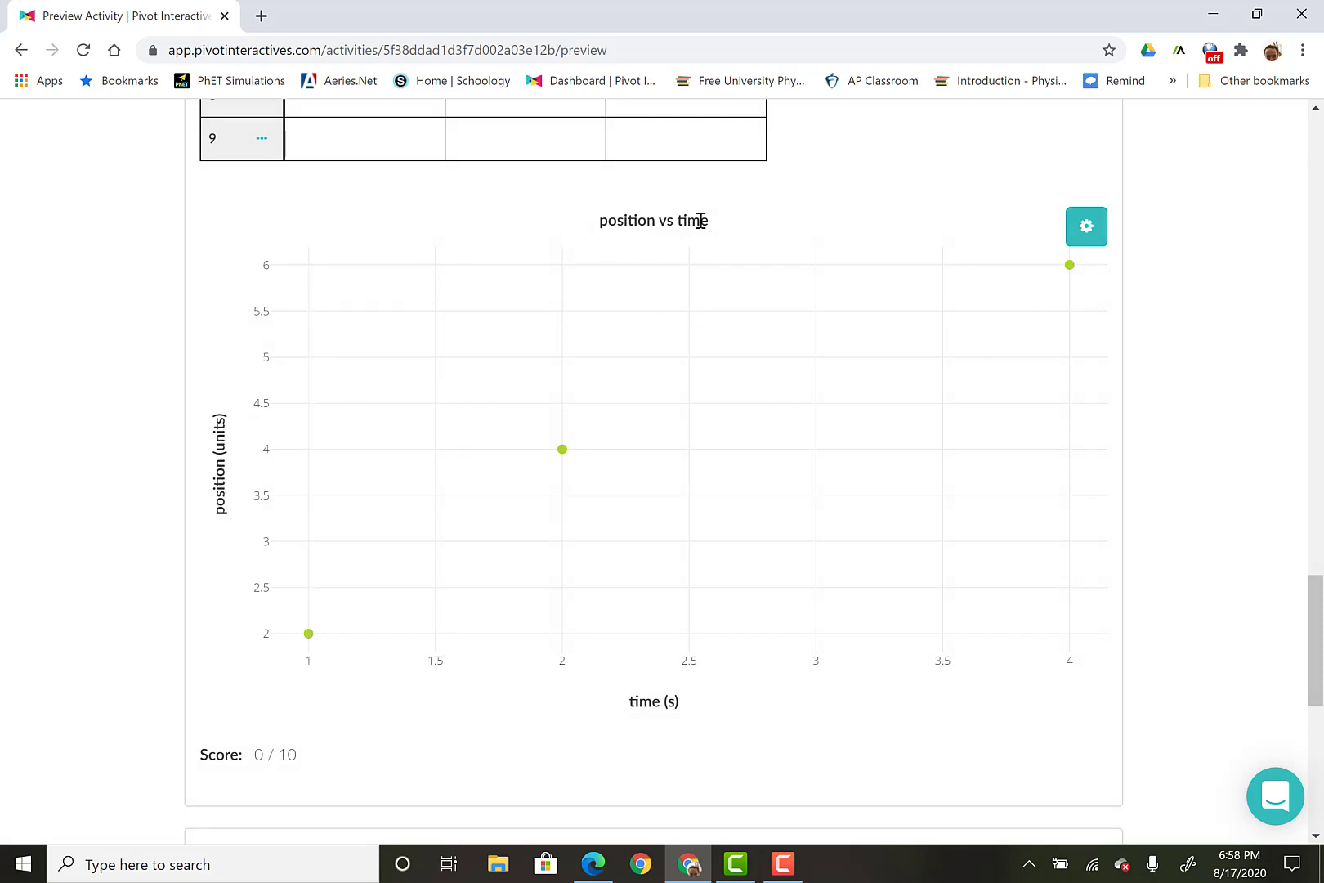
Scroll up to the activity's title and learning objectives at the top of the page.
{"action": "scroll", "coordinate": [742, 434], "scroll_direction": "up", "scroll_amount": 7}
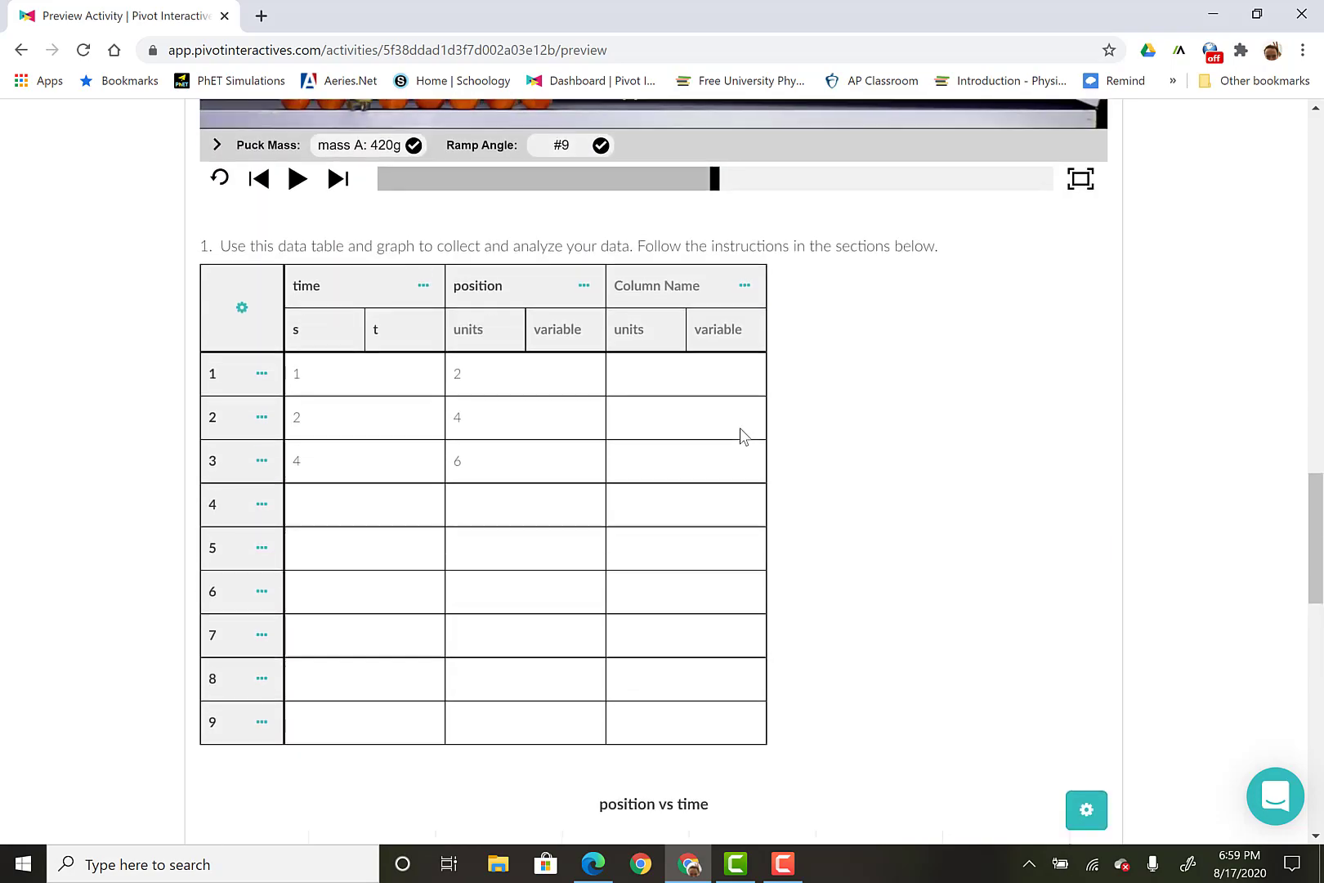
{"action": "scroll", "coordinate": [740, 427], "scroll_direction": "down", "scroll_amount": 11}
{"action": "scroll", "coordinate": [740, 427], "scroll_direction": "up", "scroll_amount": 20}
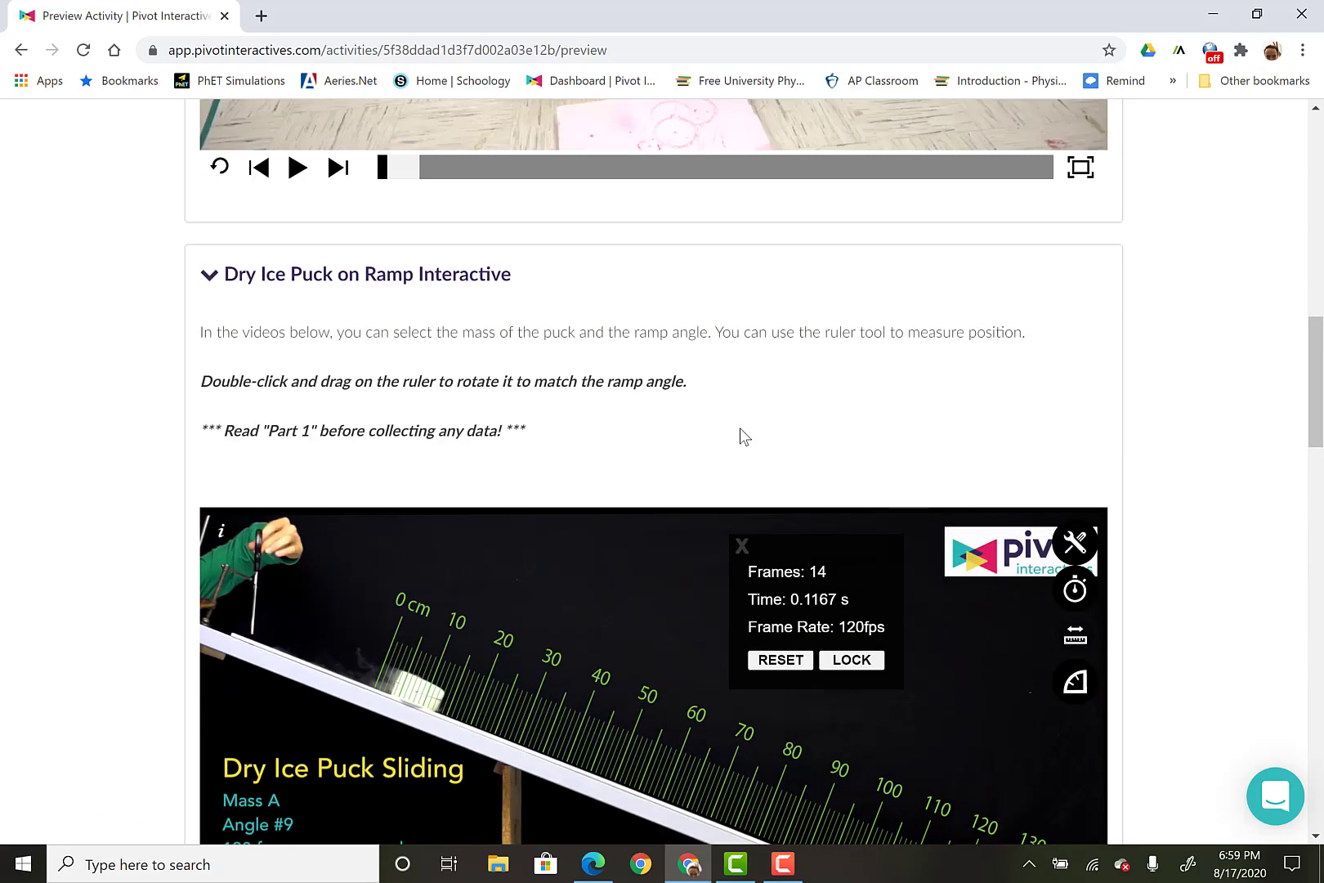
{"action": "scroll", "coordinate": [744, 438], "scroll_direction": "down", "scroll_amount": 2}
{"action": "scroll", "coordinate": [744, 437], "scroll_direction": "up", "scroll_amount": 15}
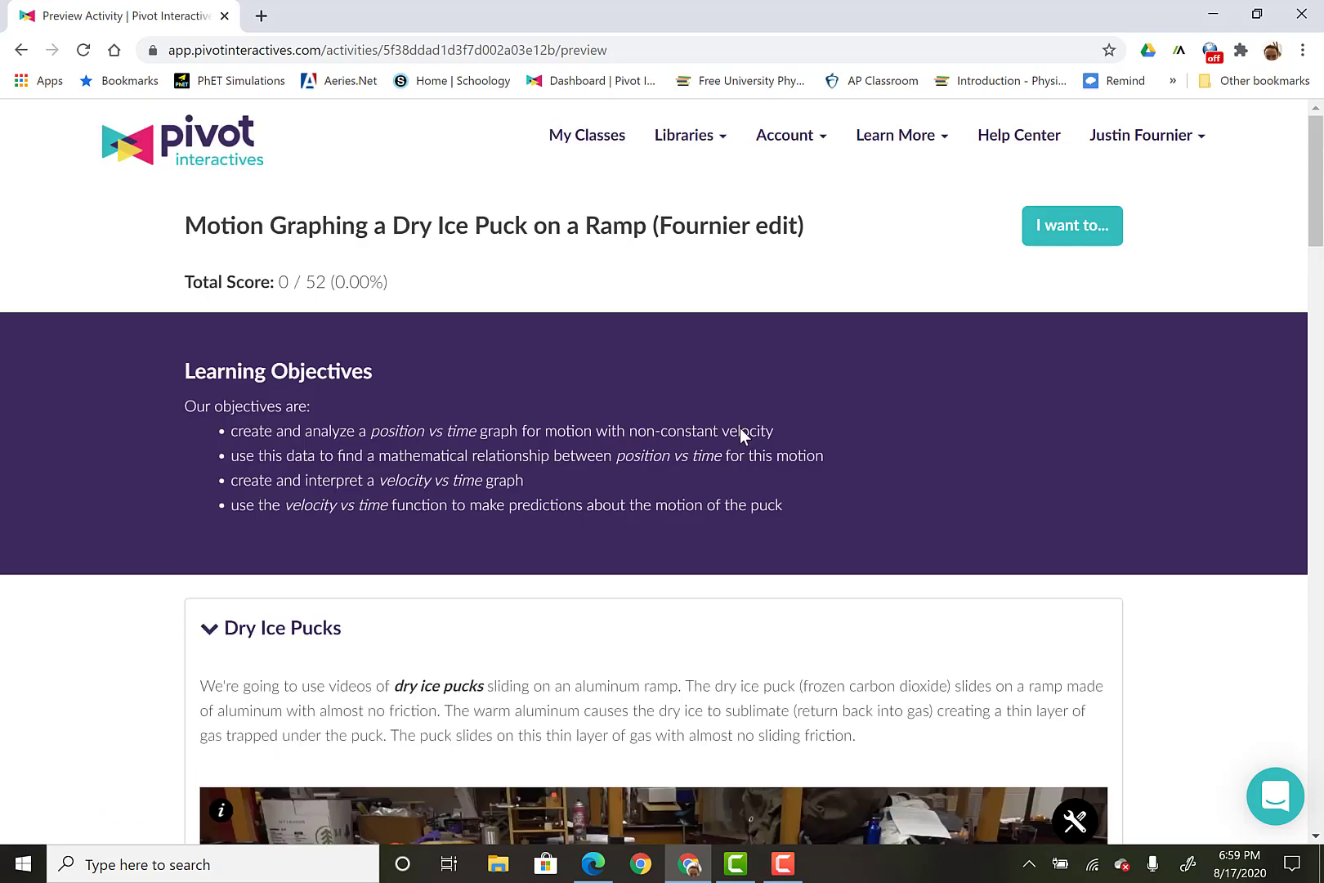